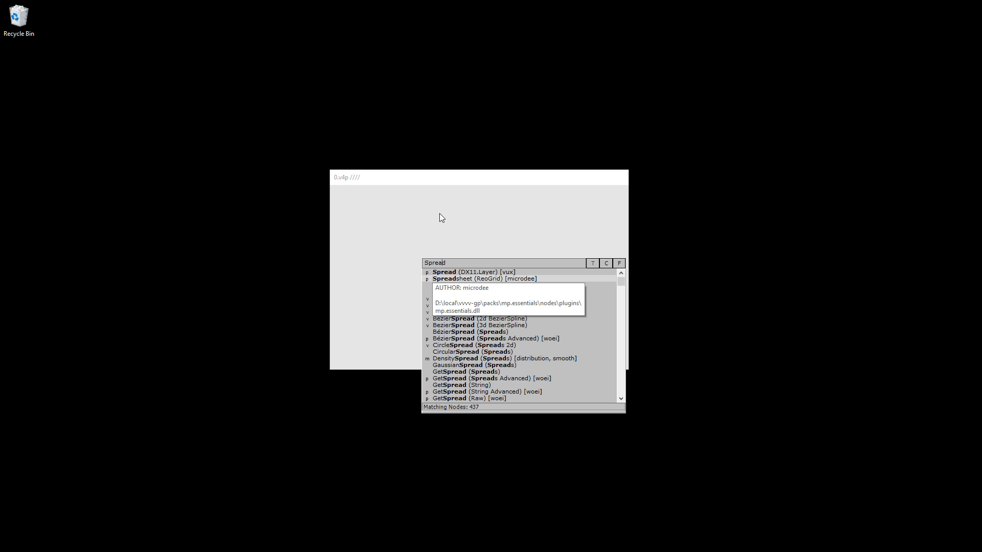
# Add a Spreadsheet (ReoGrid) node to the patch, enlarge its table window to reveal the Sheet1 tab and place it beside the patch.
pyautogui.press('Return')
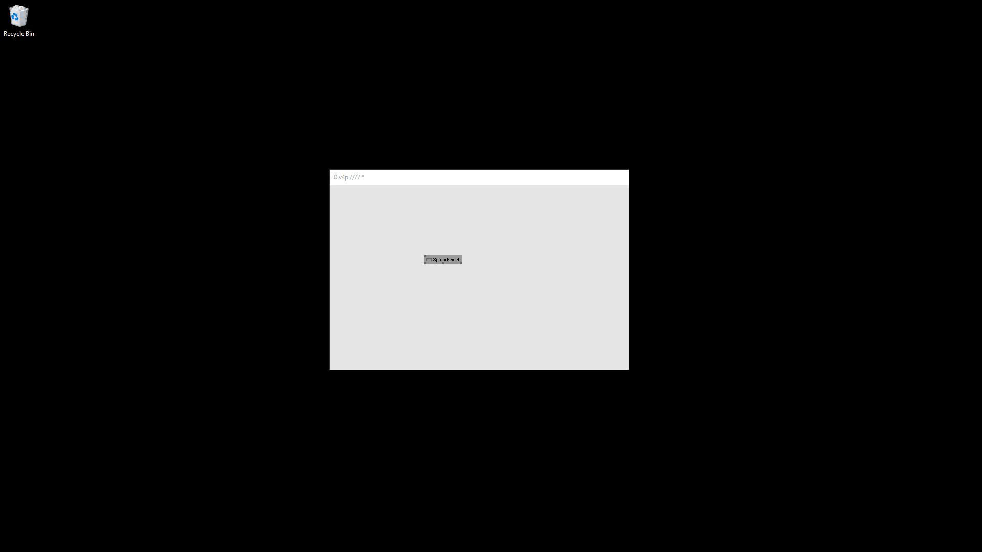
pyautogui.moveTo(981, 10); pyautogui.dragTo(331, 99)
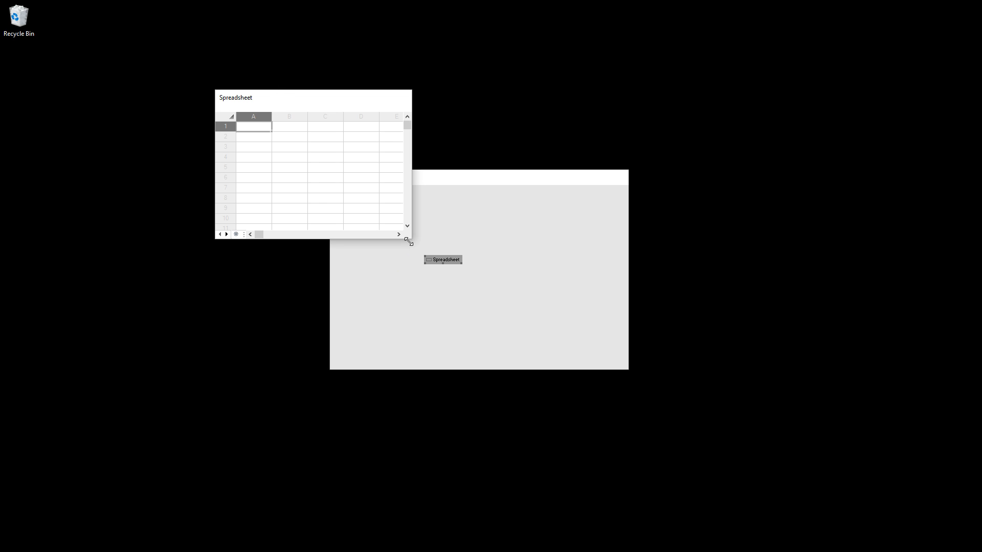
pyautogui.moveTo(409, 241); pyautogui.dragTo(468, 261)
pyautogui.moveTo(254, 259); pyautogui.dragTo(327, 264)
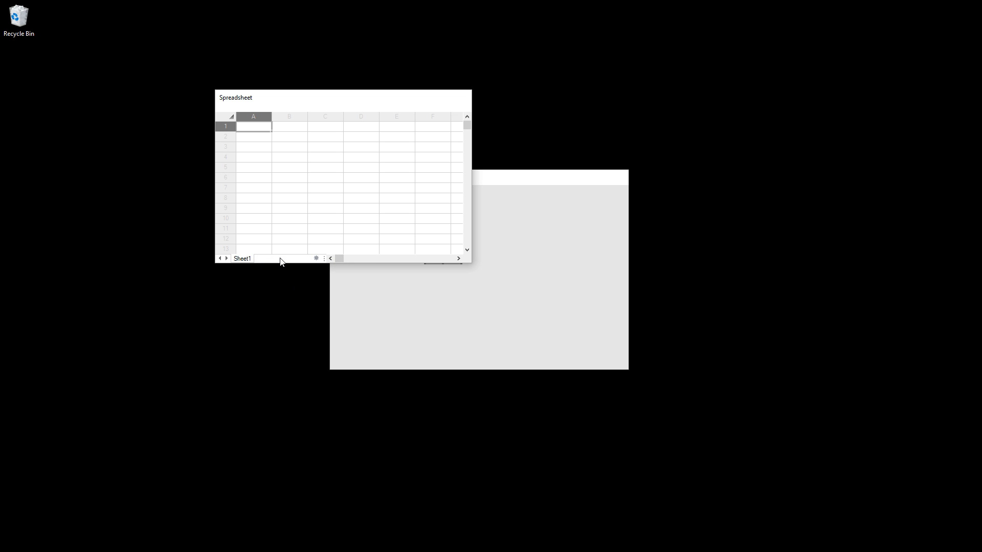
pyautogui.moveTo(324, 101); pyautogui.dragTo(182, 140)
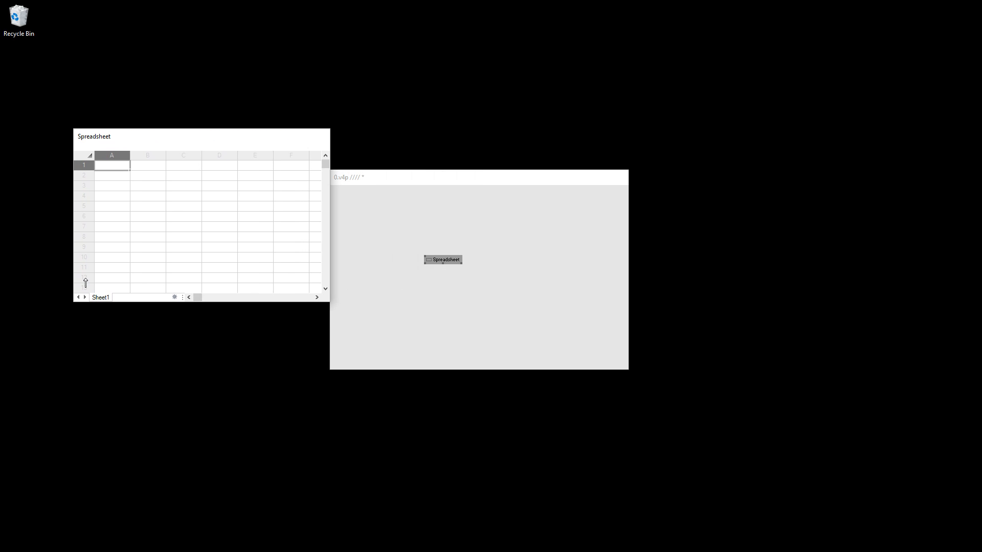
# Open the help patch of the Spreadsheet node and move it clear of the new spreadsheet window.
pyautogui.moveTo(439, 256); pyautogui.dragTo(489, 261)
pyautogui.press('F1')
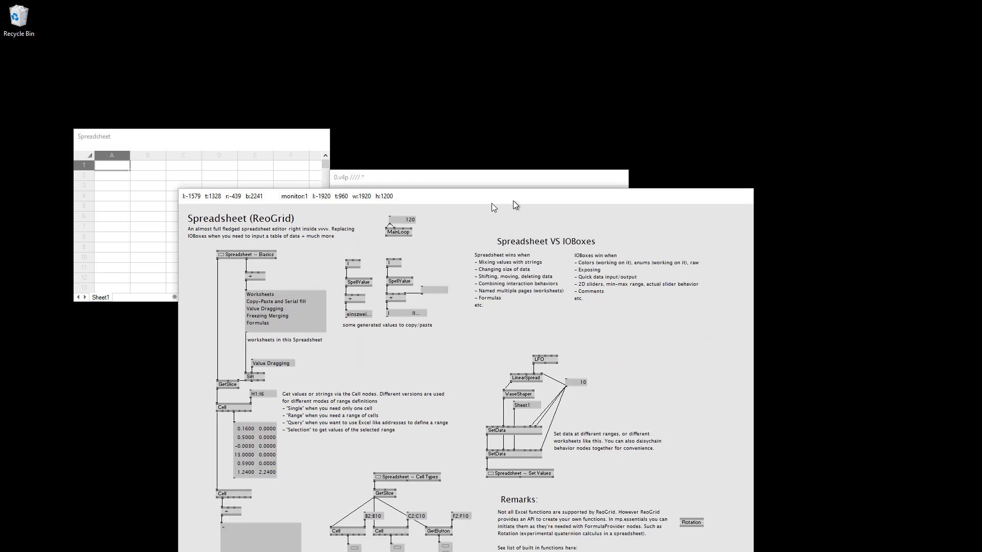
pyautogui.moveTo(513, 201); pyautogui.dragTo(697, 148)
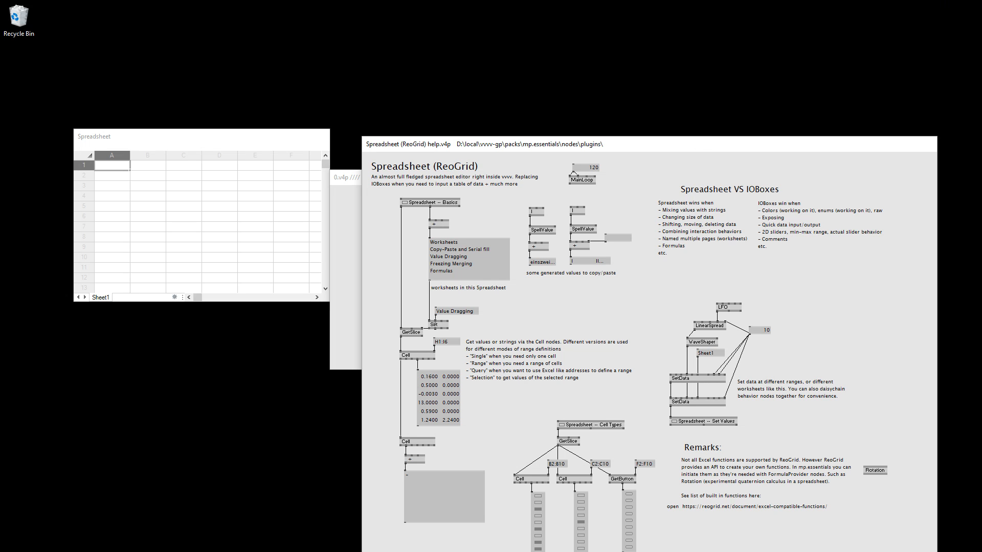
# Open the Basics spreadsheet from the help patch, place it in free space and reveal its worksheet tabs.
pyautogui.rightClick(430, 202)
pyautogui.moveTo(295, 119); pyautogui.dragTo(268, 16)
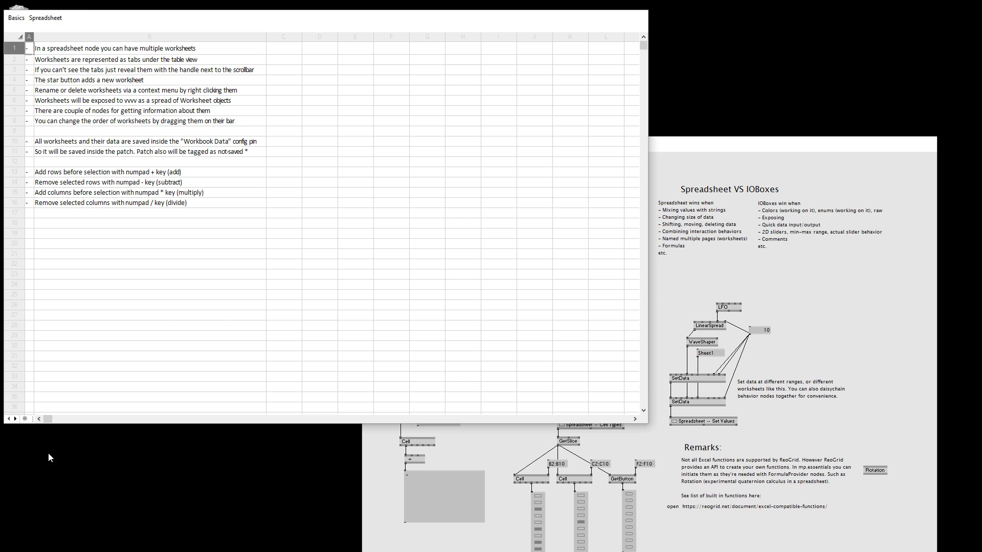
pyautogui.moveTo(32, 419); pyautogui.dragTo(303, 426)
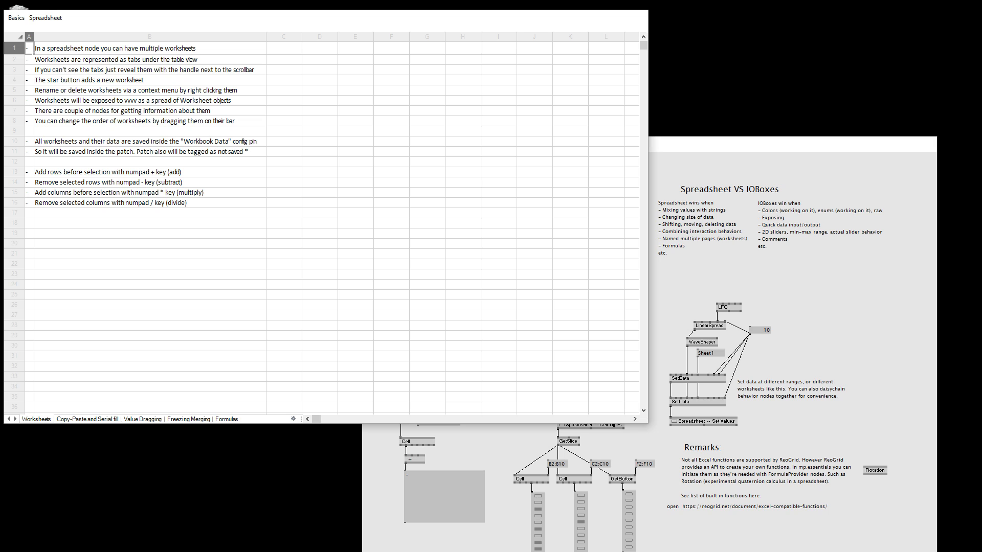
# View the Set Values and Cell Types example spreadsheets, then close both windows.
pyautogui.moveTo(981, 51); pyautogui.dragTo(756, 33)
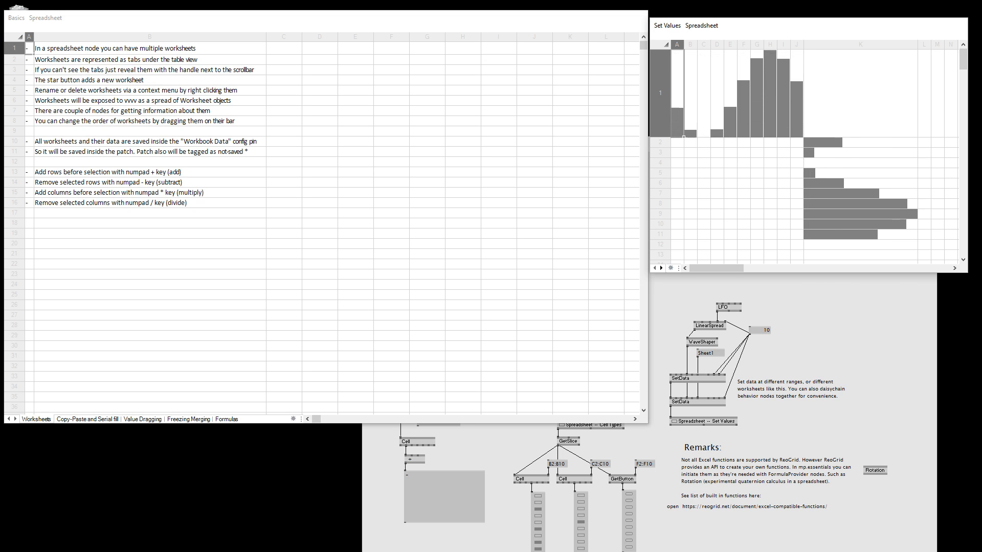
pyautogui.moveTo(981, 95); pyautogui.dragTo(795, 335)
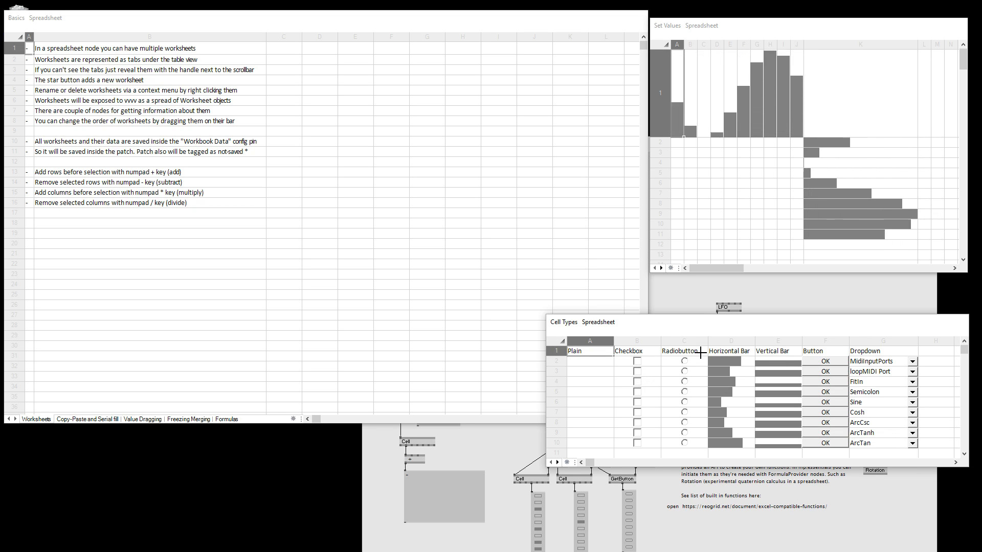
pyautogui.hotkey('alt', '3')
pyautogui.hotkey('alt', '3')
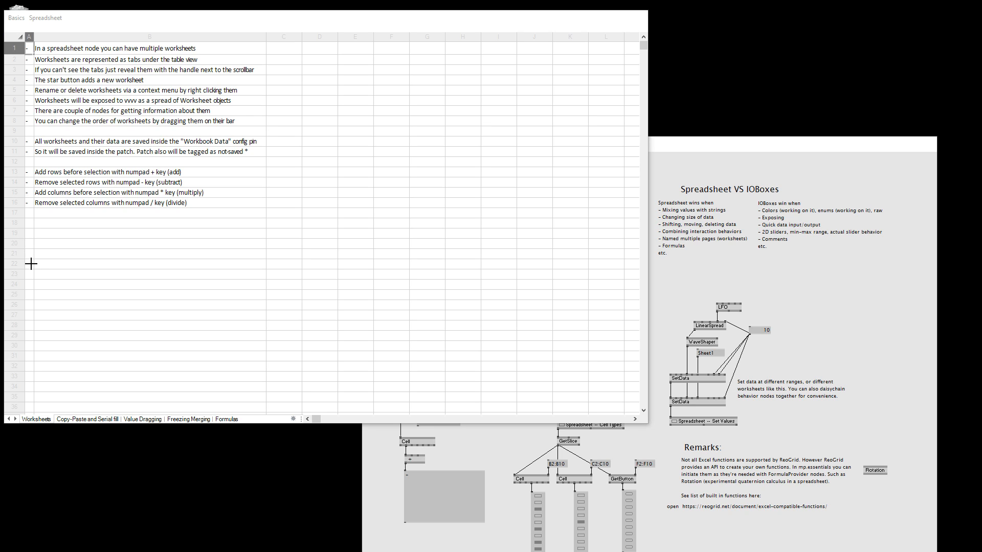
# Try out range selections on the Worksheets sheet, including B1:B15 and E5:I10.
pyautogui.moveTo(97, 49); pyautogui.dragTo(137, 194)
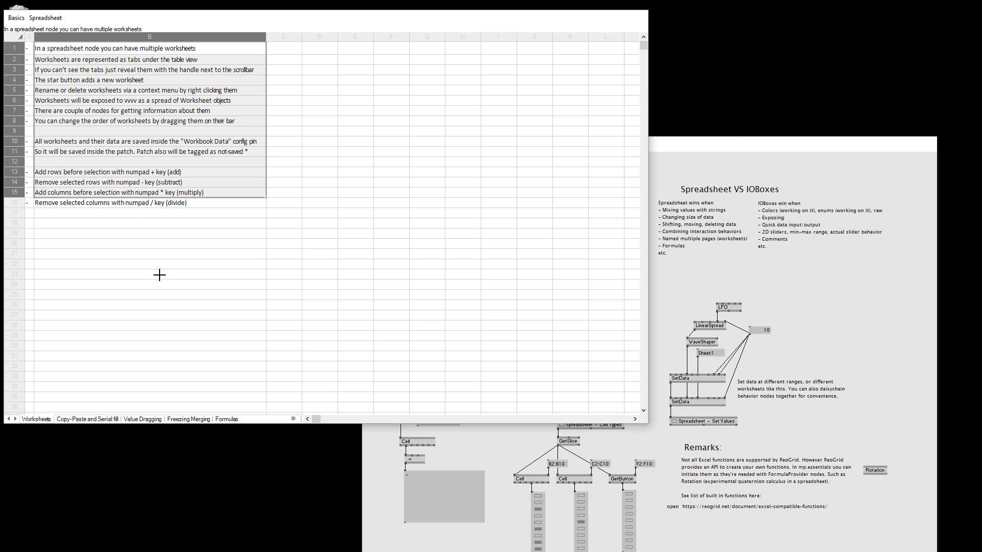
pyautogui.click(159, 266)
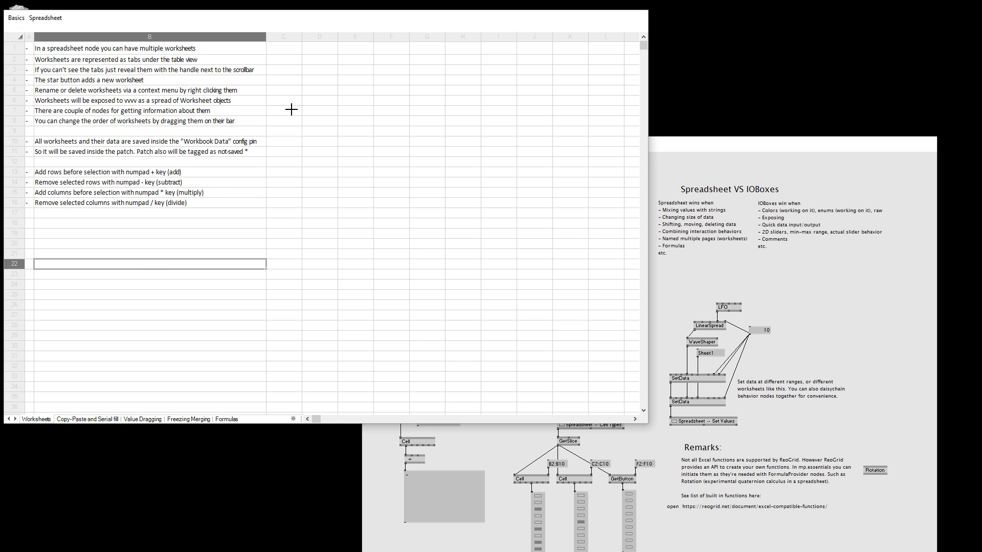
pyautogui.moveTo(291, 110); pyautogui.dragTo(488, 172)
pyautogui.click(365, 121)
pyautogui.moveTo(355, 96); pyautogui.dragTo(480, 147)
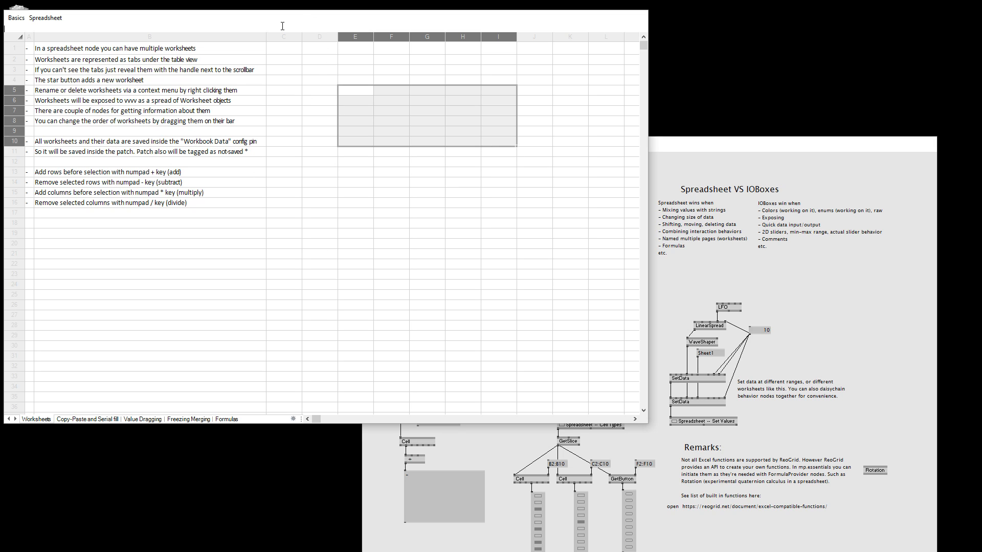
pyautogui.click(319, 71)
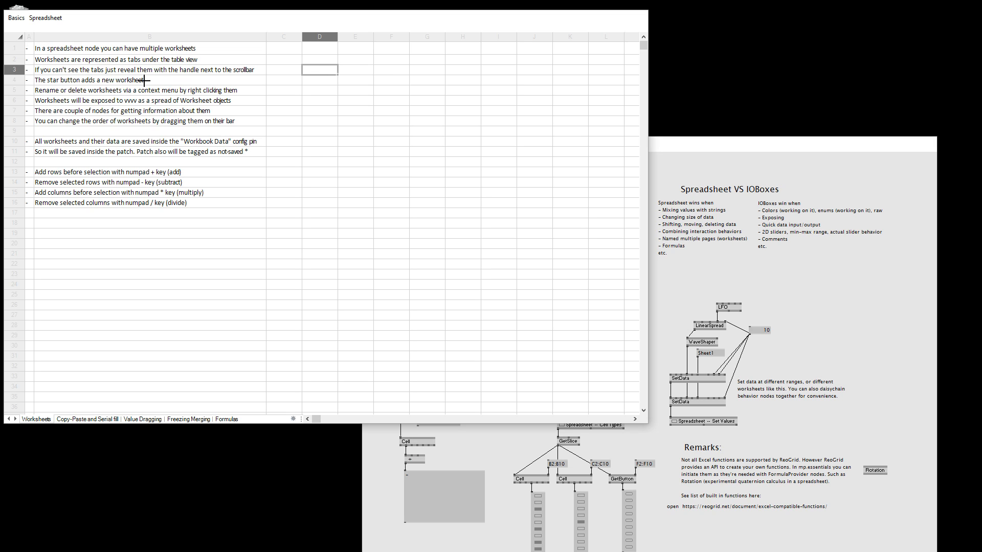
# Inspect the text of individual column B cells on the Worksheets sheet through the formula line.
pyautogui.click(143, 83)
pyautogui.click(114, 131)
pyautogui.click(121, 182)
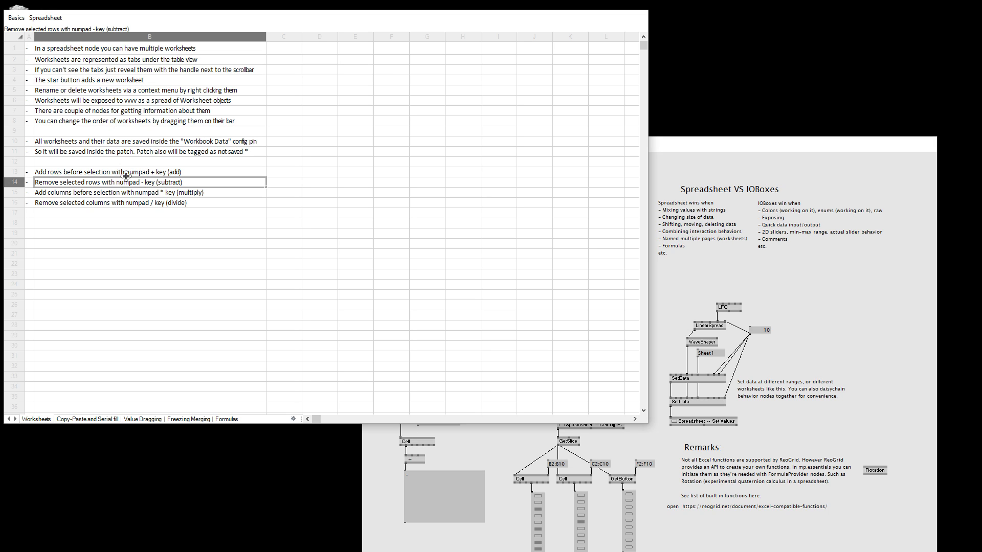
pyautogui.click(175, 196)
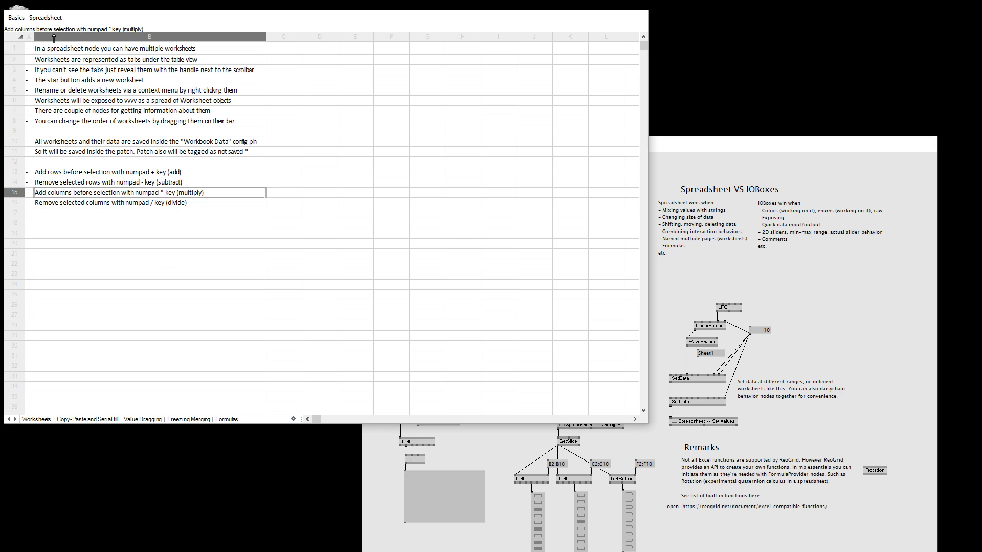
pyautogui.moveTo(52, 30); pyautogui.dragTo(107, 30)
pyautogui.click(122, 29)
pyautogui.click(123, 143)
pyautogui.click(153, 68)
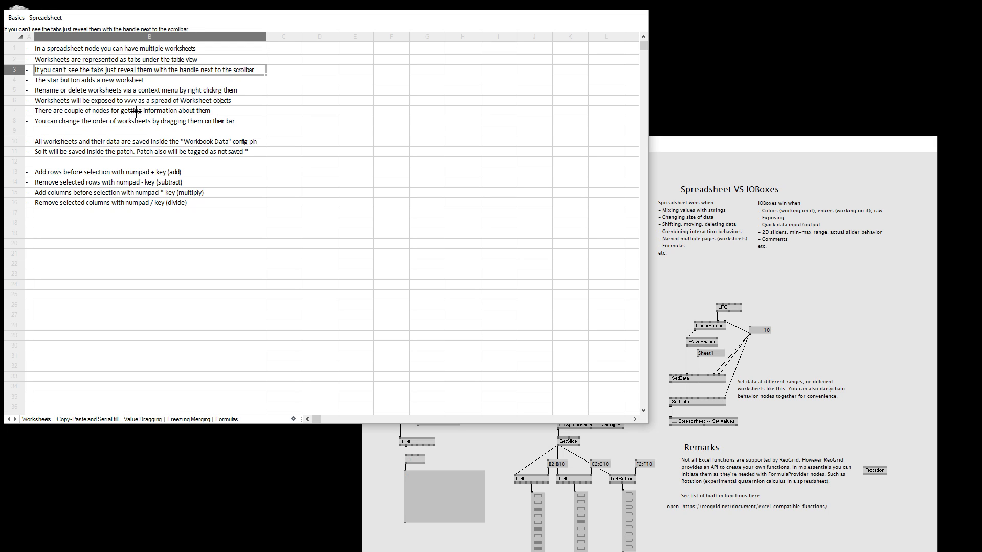
# Show the Copy-Paste and Serial fill worksheet and clear the "..." placeholders in cells B7 and D5.
pyautogui.click(72, 420)
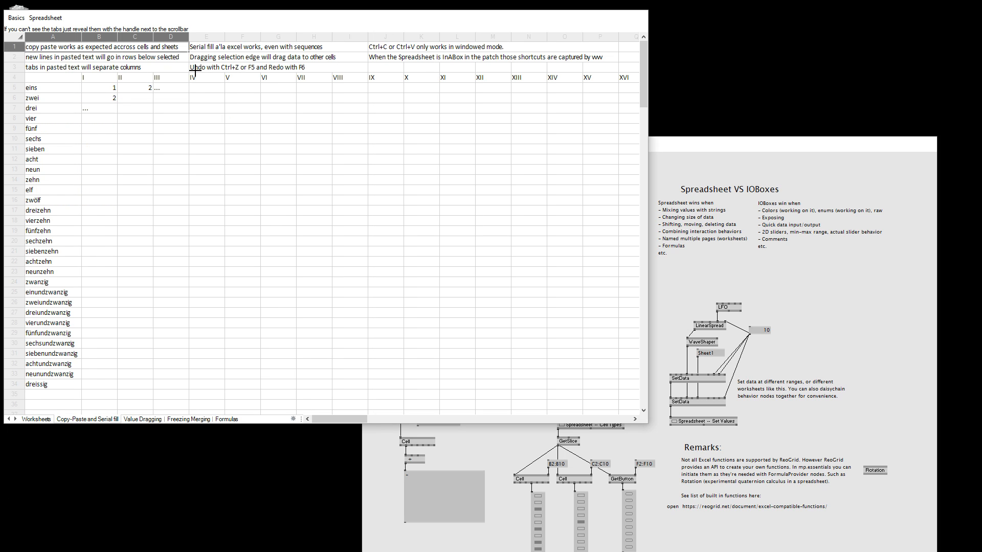
pyautogui.click(97, 109)
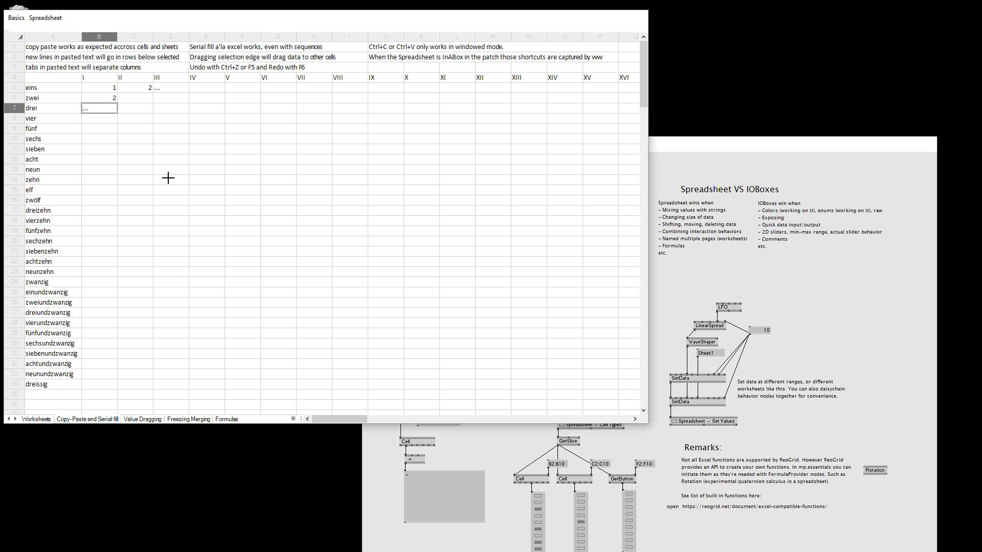
pyautogui.click(174, 88)
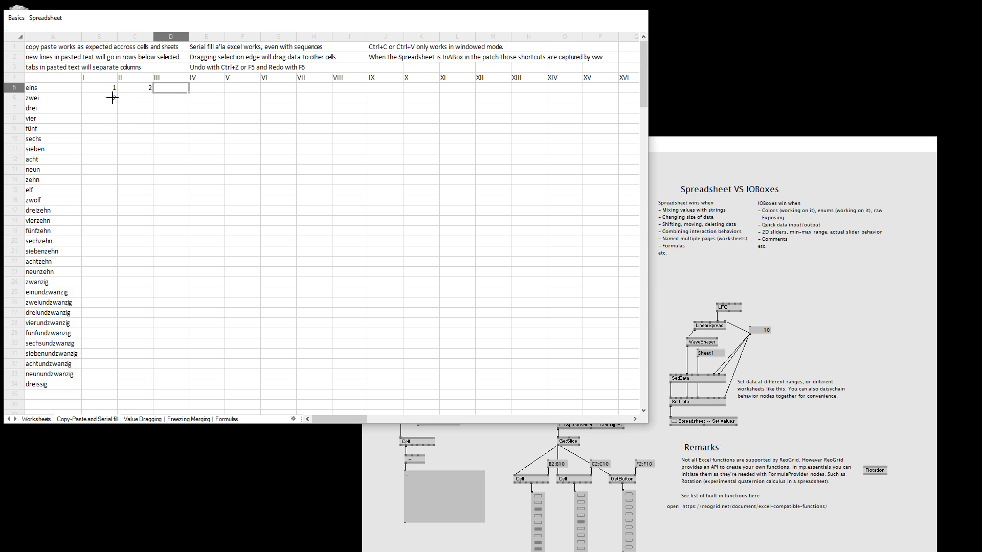
# Serial-fill the 1, 2 sequence down column B to row 34 and across row 5 under the Roman numeral headings.
pyautogui.moveTo(110, 88); pyautogui.dragTo(116, 389)
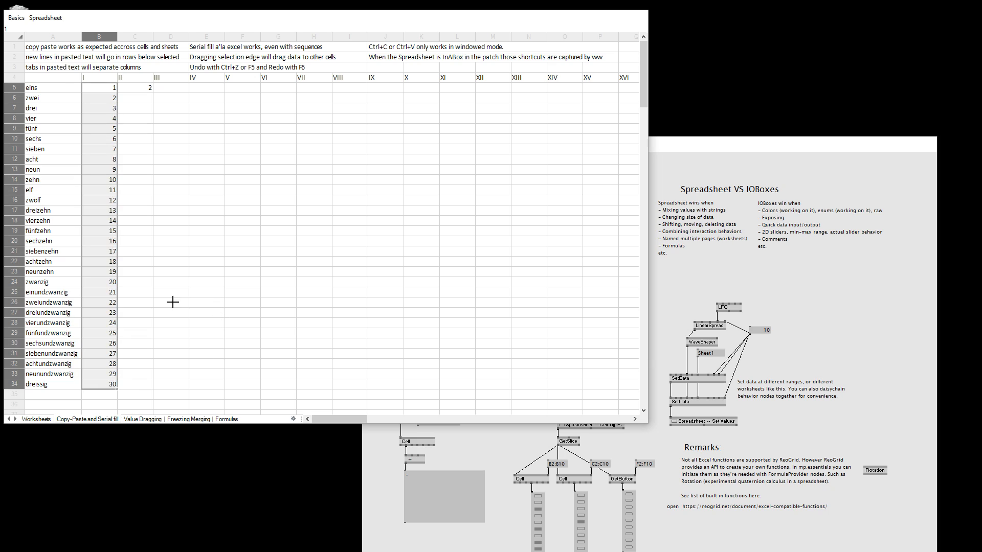
pyautogui.moveTo(103, 87); pyautogui.dragTo(635, 88)
pyautogui.click(315, 196)
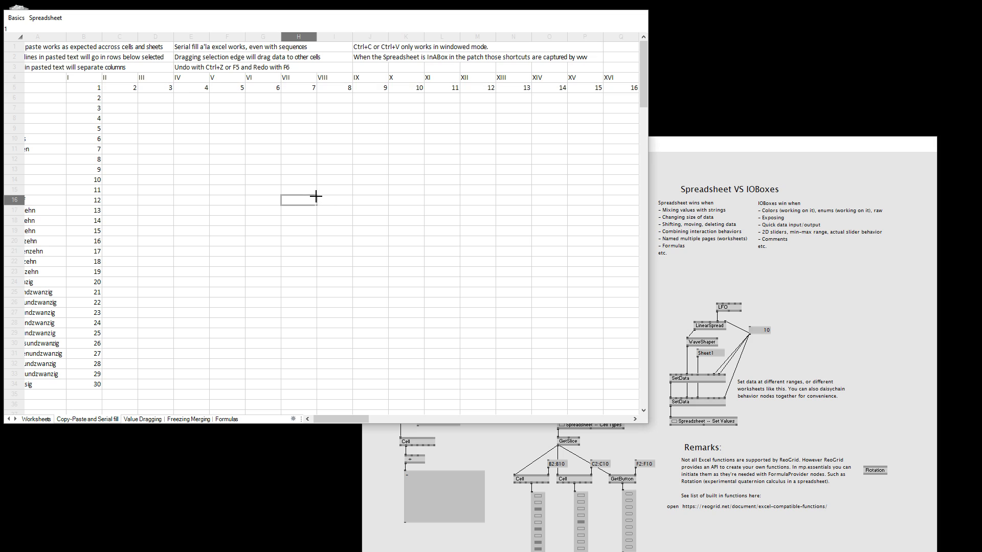
# Copy the values 2 to 7 from B6:B11 and paste them starting at cell D8.
pyautogui.moveTo(87, 99); pyautogui.dragTo(95, 151)
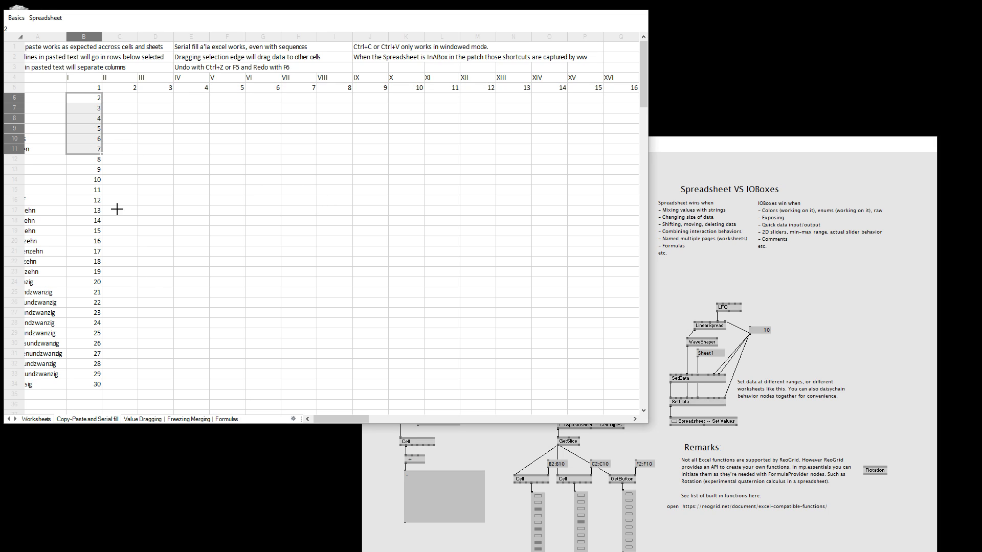
pyautogui.hotkey('ctrl', 'c')
pyautogui.click(161, 118)
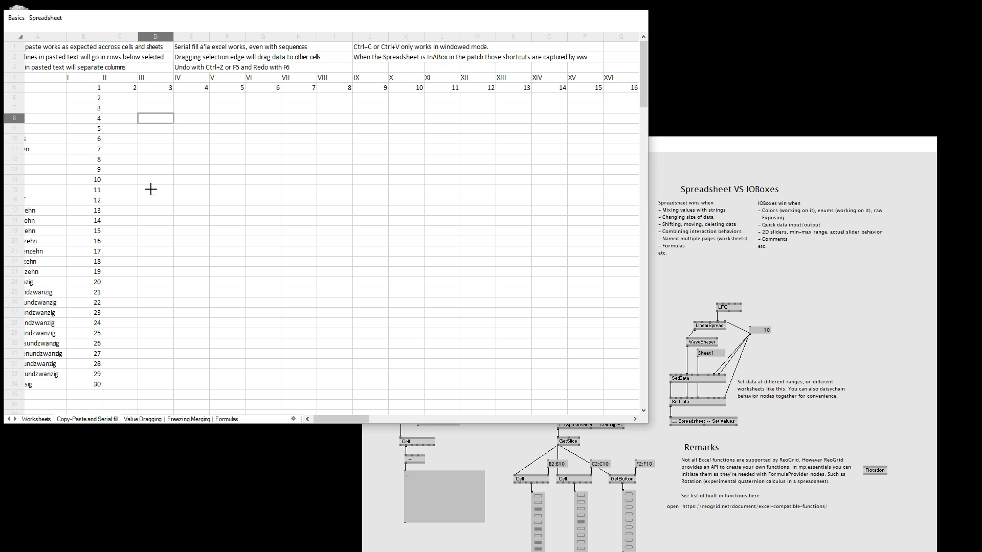
pyautogui.hotkey('ctrl', 'v')
pyautogui.click(226, 222)
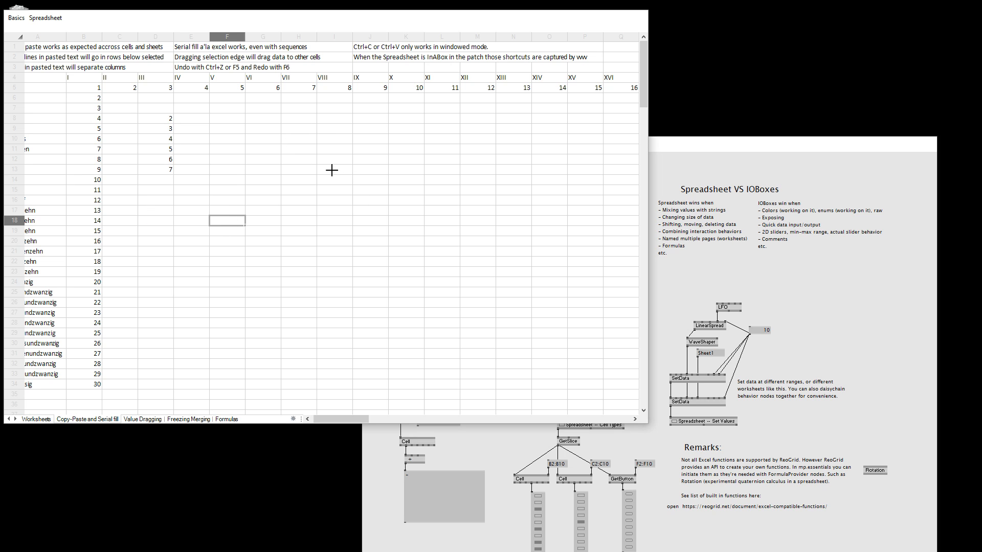
# Create a string IOBox from the text "asd" in an empty area of the help patch, enlarge it and empty its text.
pyautogui.click(808, 282)
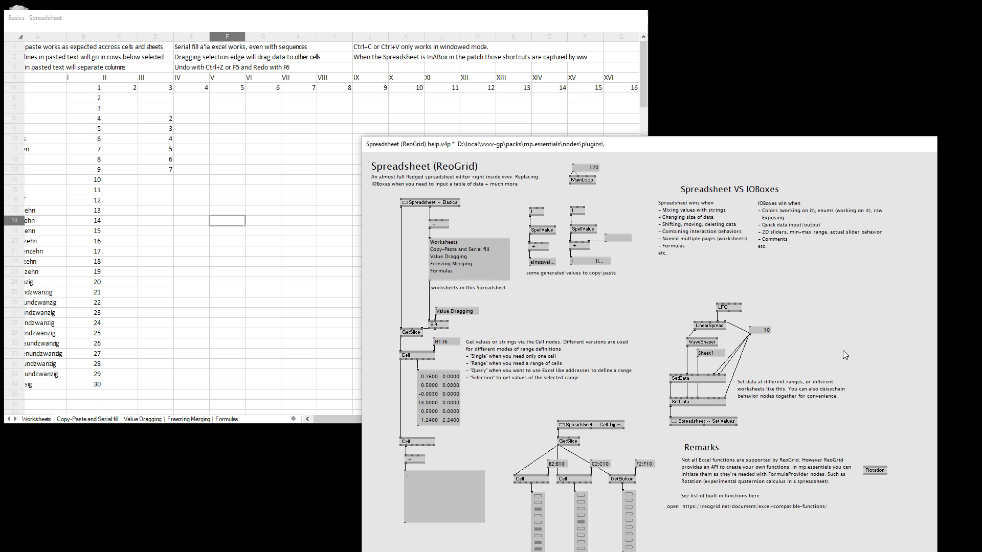
pyautogui.moveTo(732, 551); pyautogui.dragTo(701, 197)
pyautogui.doubleClick(502, 246)
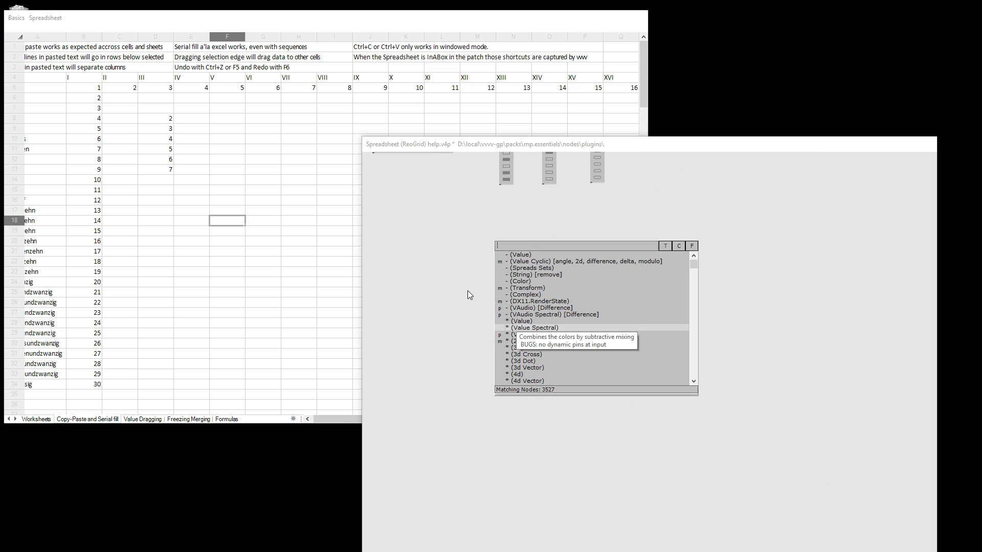
pyautogui.write('asd')
pyautogui.press('Return')
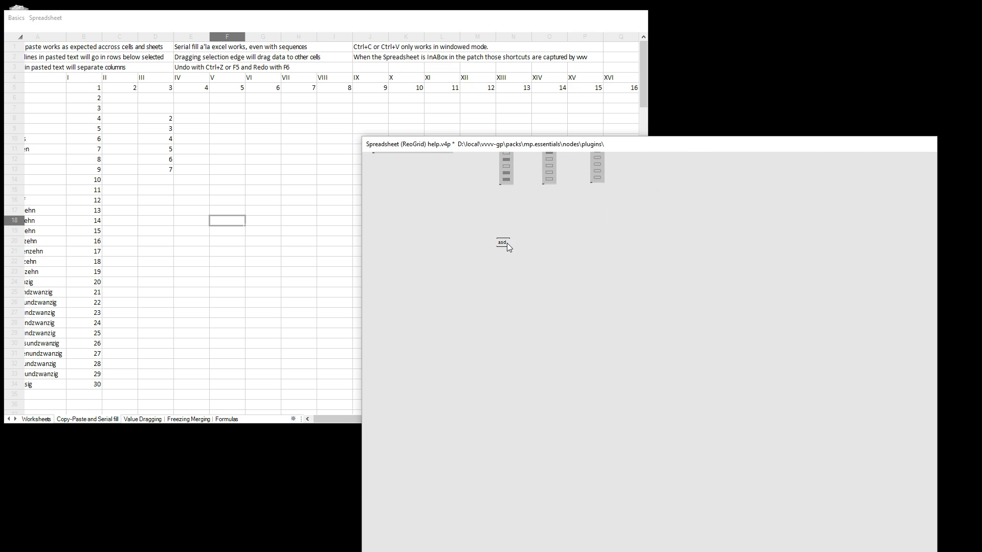
pyautogui.moveTo(501, 247); pyautogui.dragTo(572, 286)
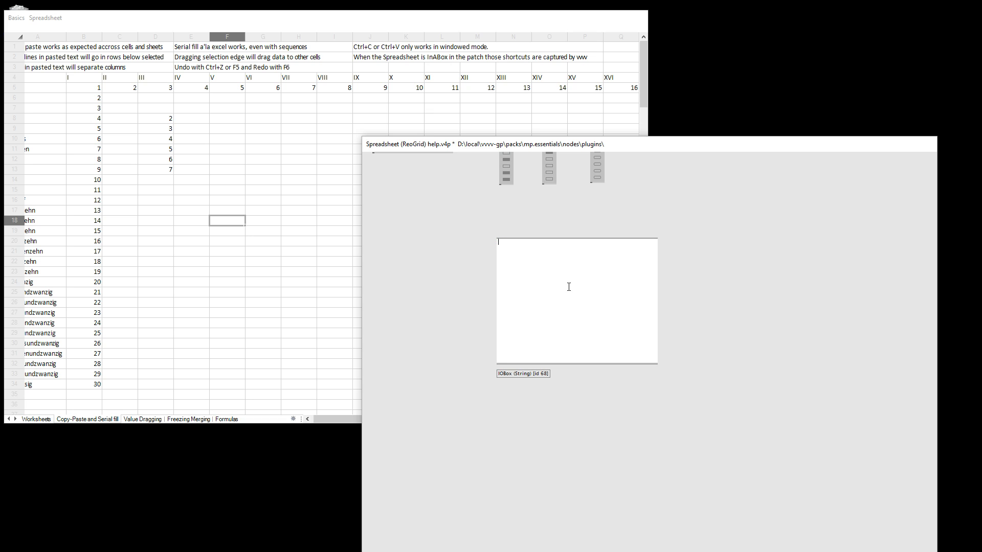
pyautogui.click(458, 307)
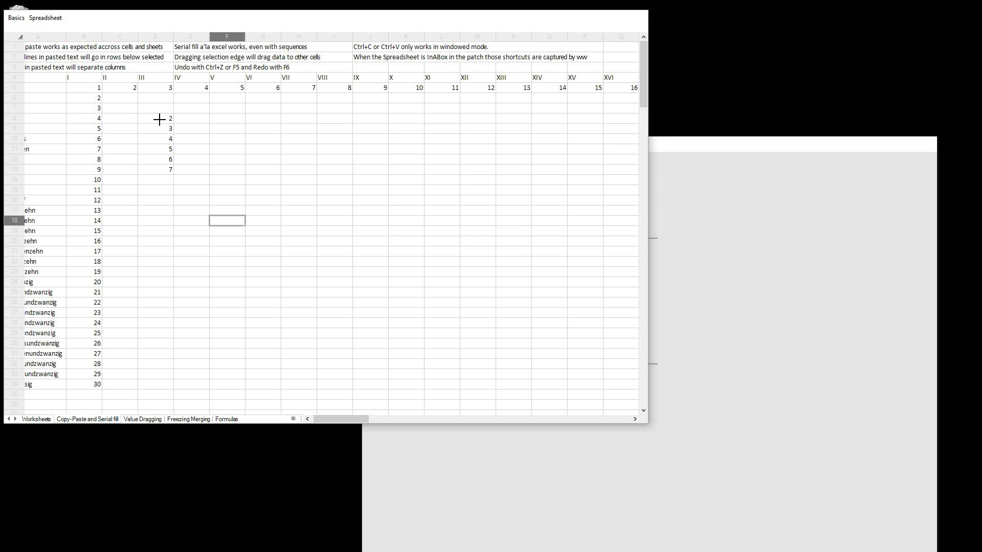
# Fill the values in D8:D13 of the Basics spreadsheet across to column G.
pyautogui.moveTo(160, 121); pyautogui.dragTo(276, 182)
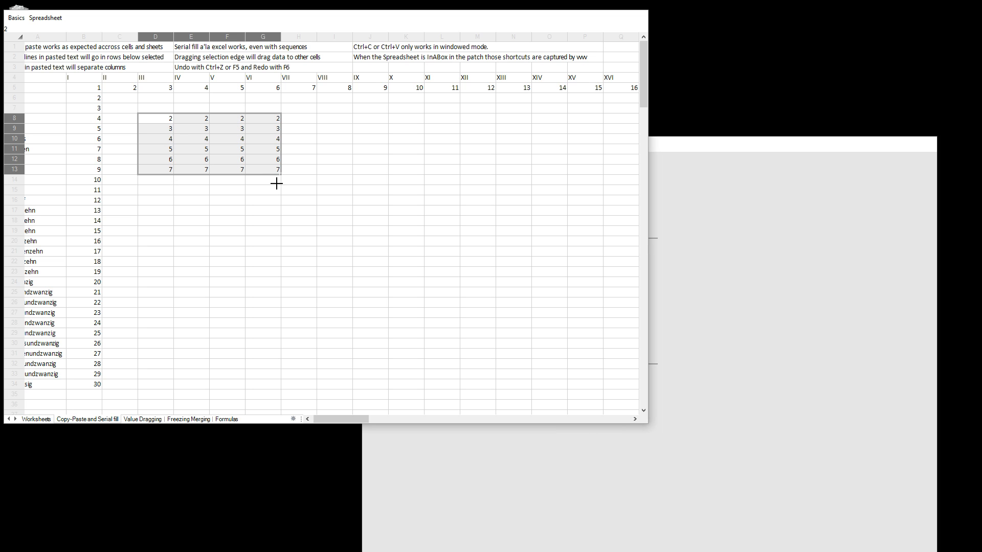
pyautogui.click(266, 259)
# Copy the range D8:G13 and paste it into the string IOBox in place of its existing text.
pyautogui.moveTo(153, 118); pyautogui.dragTo(270, 167)
pyautogui.click(695, 329)
pyautogui.rightClick(544, 310)
pyautogui.click(584, 297)
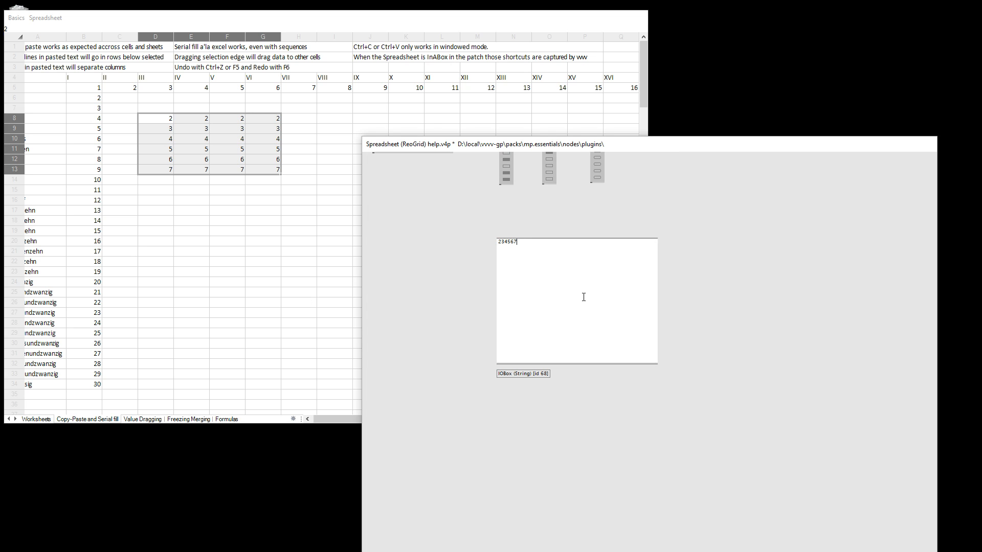
pyautogui.hotkey('ctrl', 'a')
pyautogui.press('BackSpace')
pyautogui.hotkey('ctrl', 'v')
pyautogui.click(760, 354)
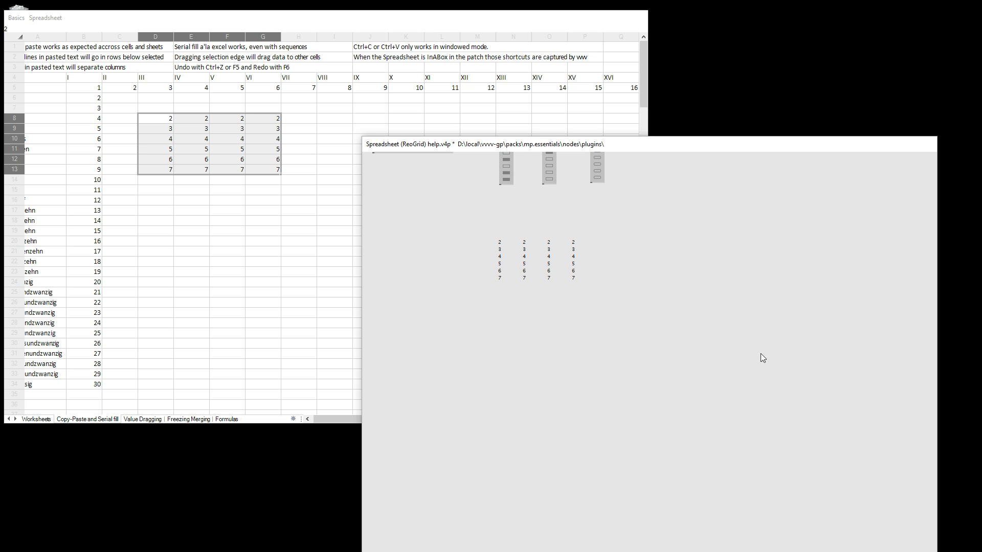
# Open the string IOBox's text for editing to check how the pasted cell values are laid out.
pyautogui.rightClick(541, 272)
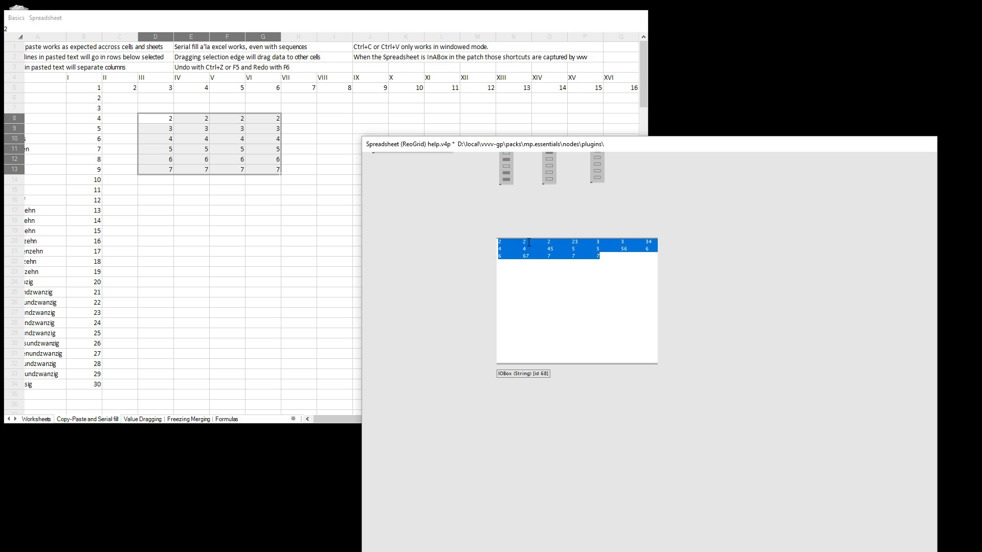
pyautogui.click(552, 281)
pyautogui.click(805, 302)
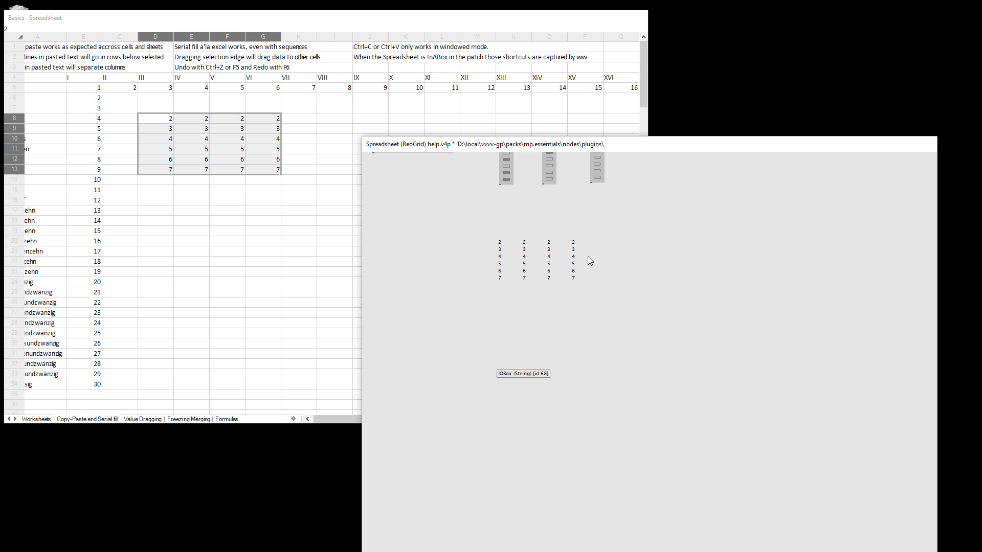
pyautogui.rightClick(503, 247)
pyautogui.click(550, 256)
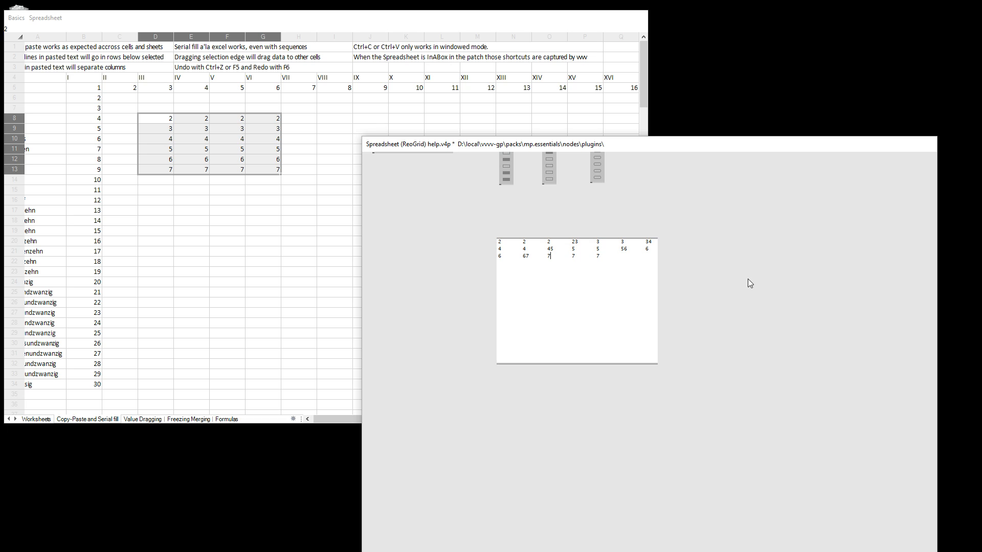
# Delete the string IOBox containing the pasted values from the help patch.
pyautogui.click(747, 279)
pyautogui.click(552, 278)
pyautogui.press('Delete')
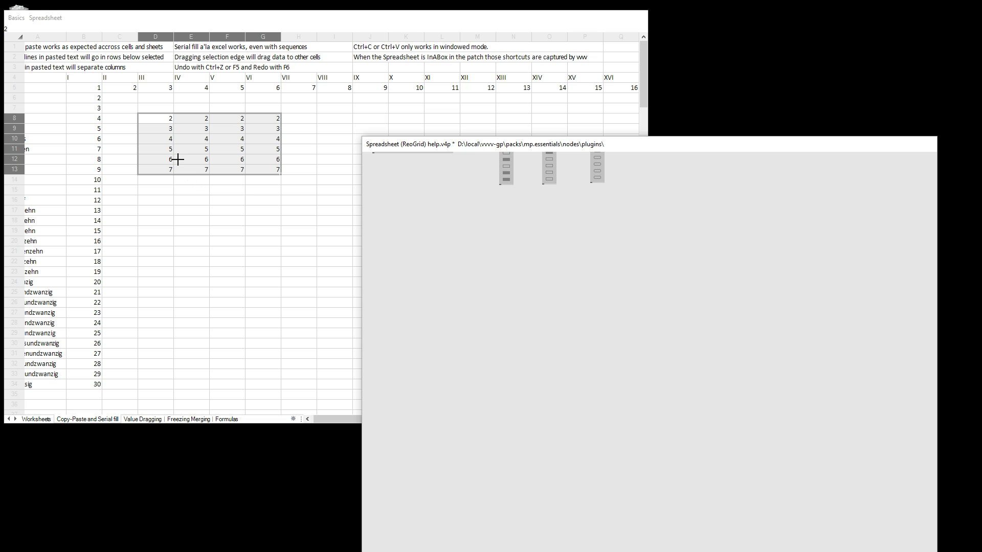
# Undo the most recent cell edits in the Basics spreadsheet several times in succession.
pyautogui.click(197, 239)
pyautogui.moveTo(159, 123); pyautogui.dragTo(279, 170)
pyautogui.click(303, 221)
pyautogui.hotkey('ctrl', 'z')
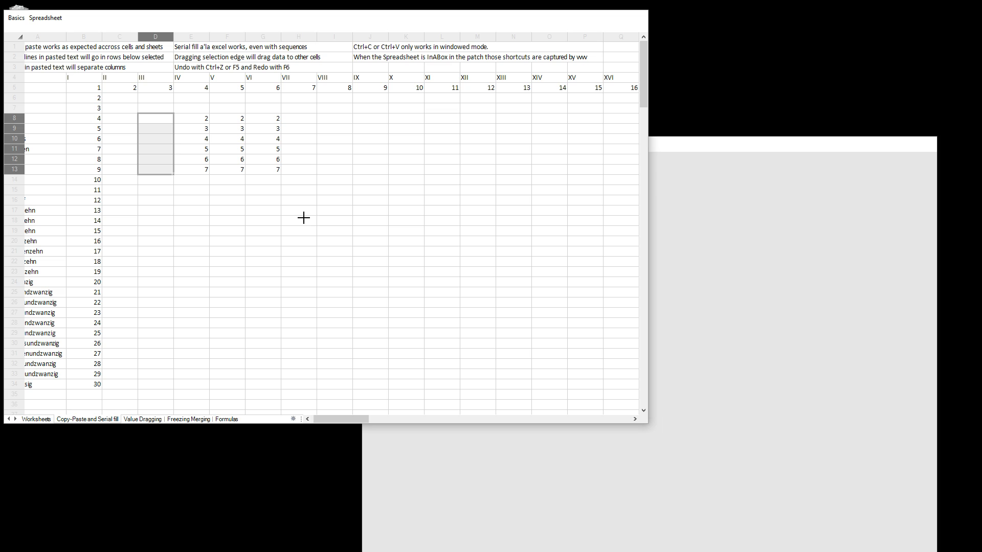
pyautogui.hotkey('ctrl', 'z')
pyautogui.click(241, 182)
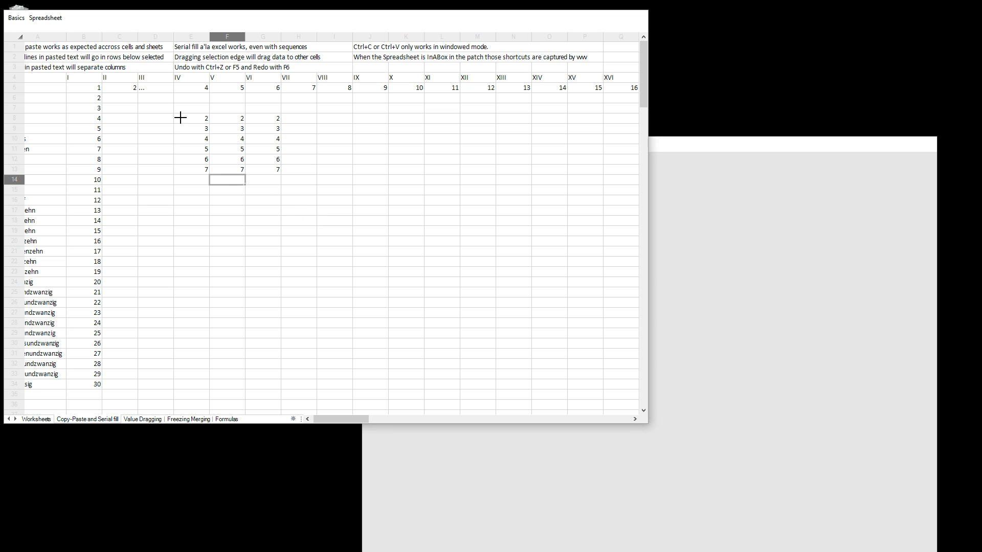
pyautogui.click(195, 129)
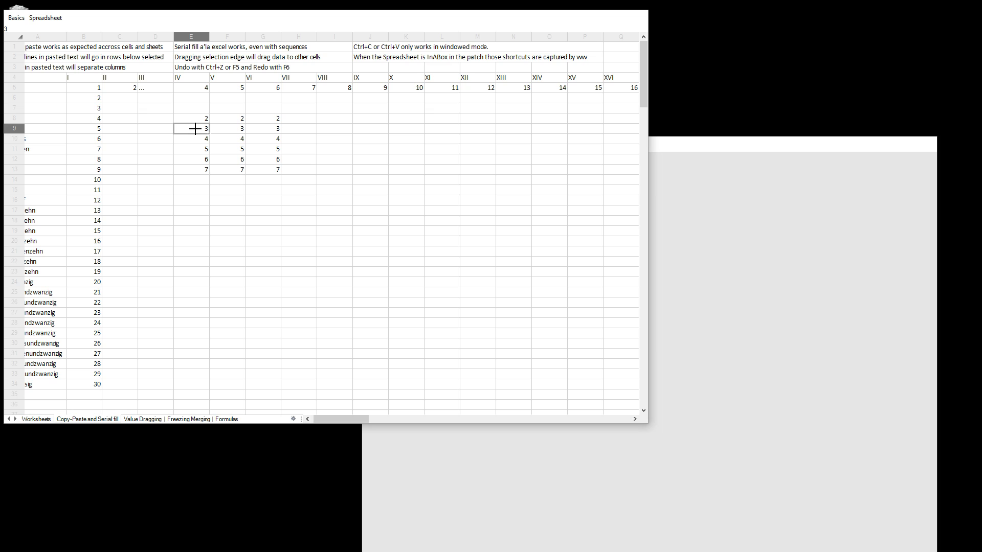
pyautogui.hotkey('ctrl', 'z')
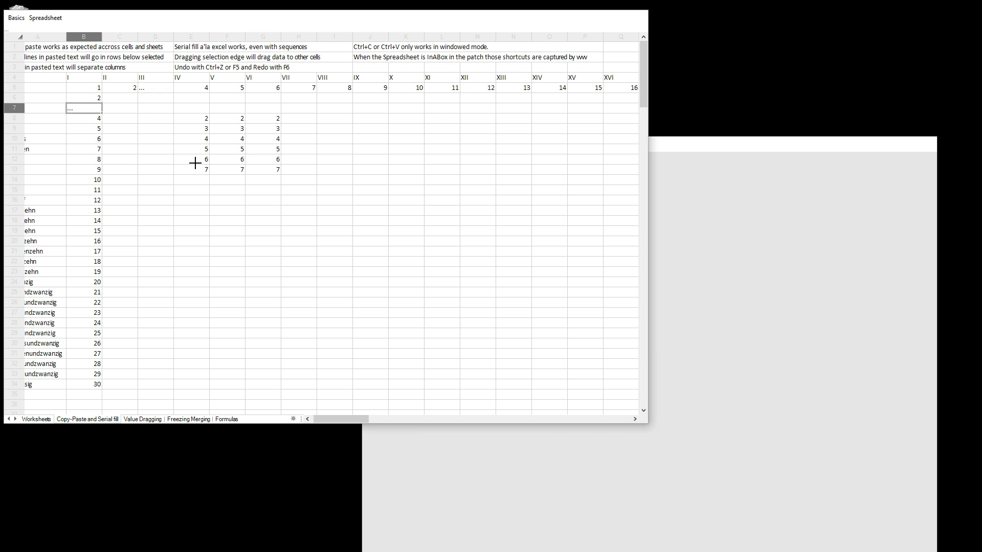
pyautogui.hotkey('ctrl', 'z')
pyautogui.click(196, 180)
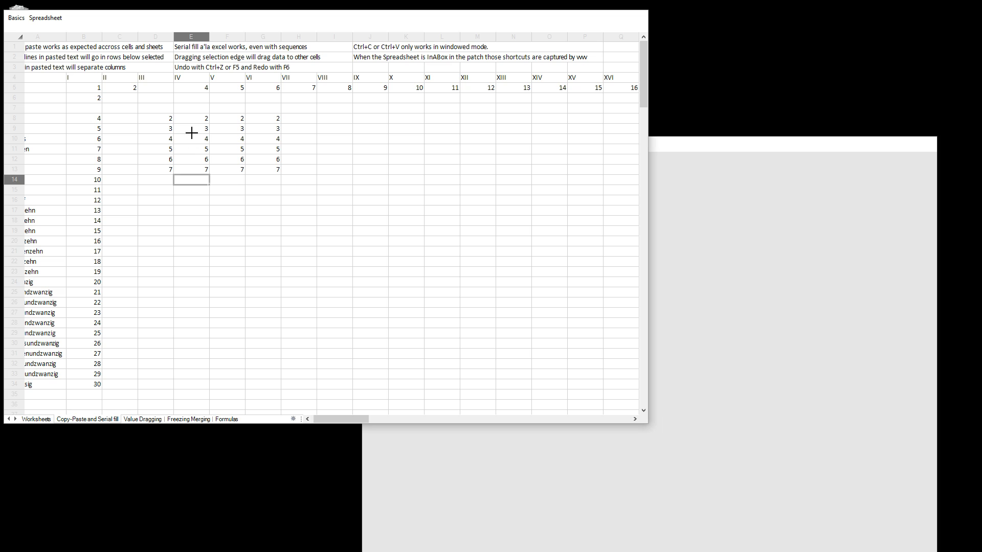
# Enter 3 in the empty cells B7 and D5 of the Basics spreadsheet.
pyautogui.click(91, 111)
pyautogui.click(91, 110)
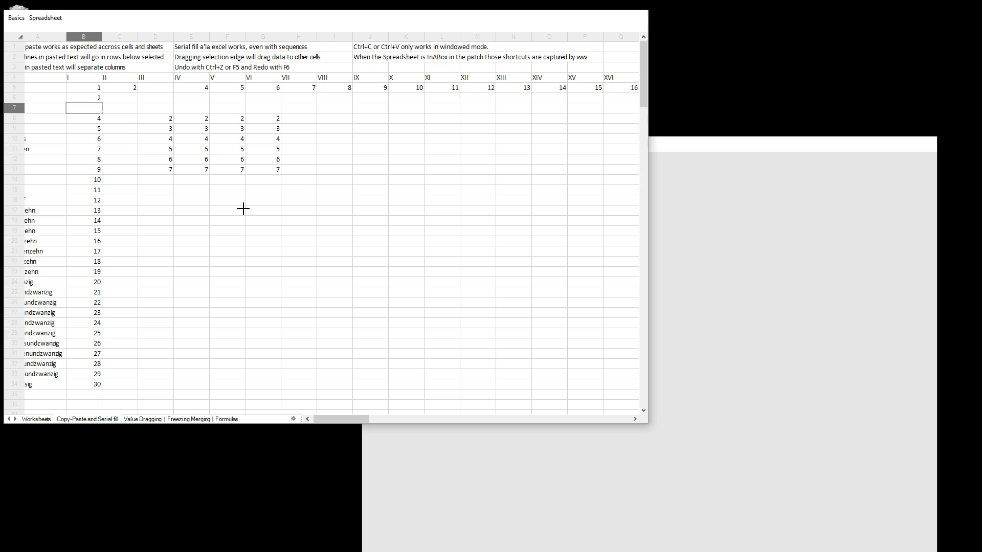
pyautogui.hscroll(-3, 267, 172)
pyautogui.hscroll(1, 255, 171)
pyautogui.hscroll(-1, 256, 171)
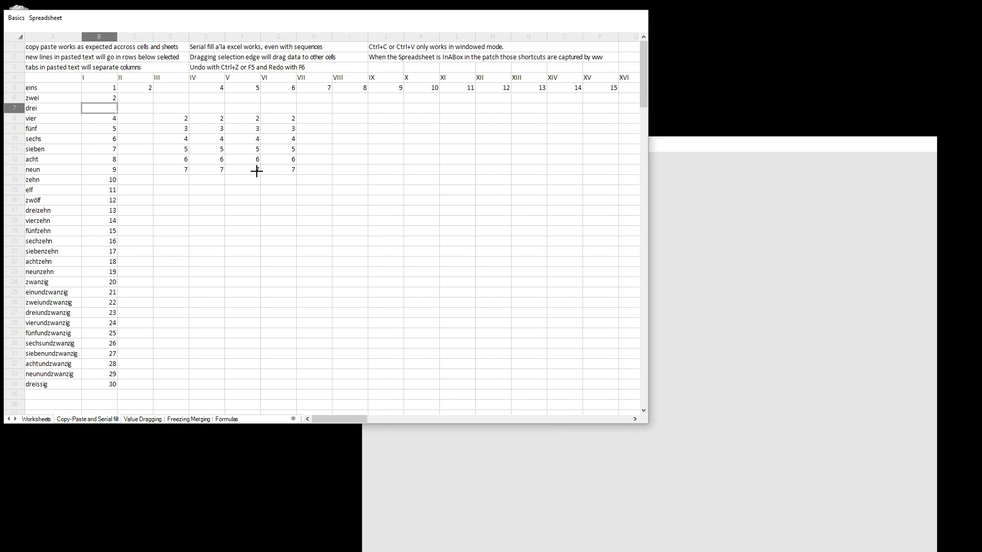
pyautogui.click(97, 106)
pyautogui.write('3')
pyautogui.click(174, 88)
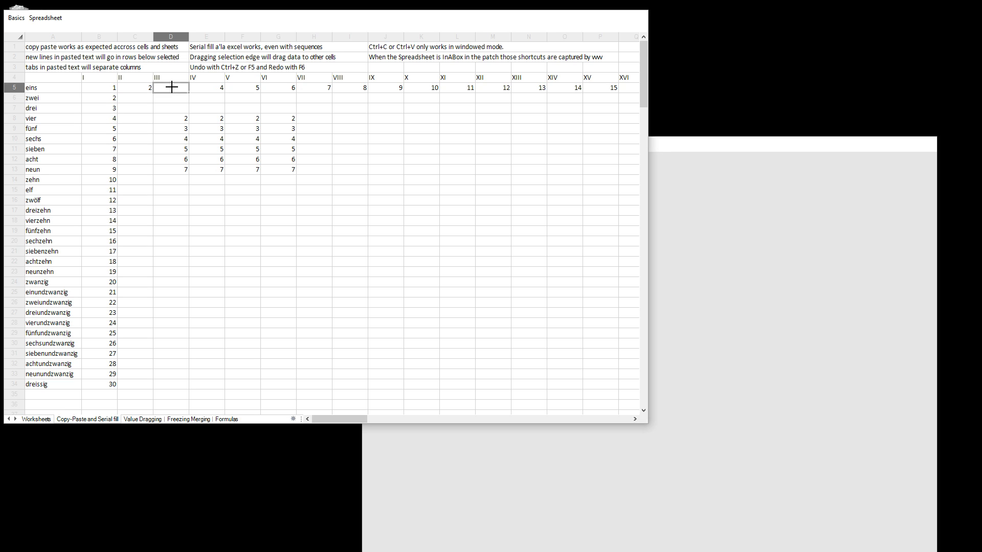
pyautogui.write('3')
pyautogui.click(173, 171)
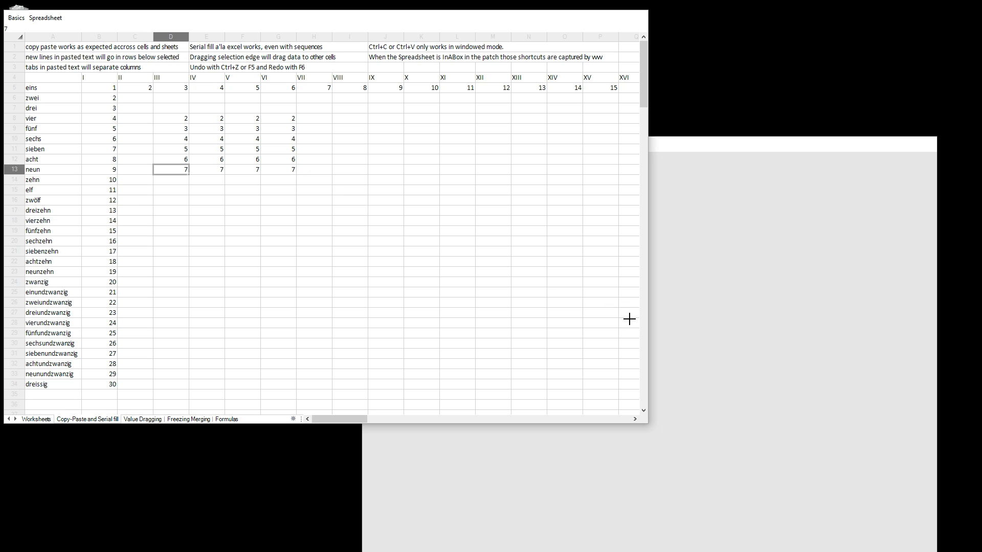
# Clear the values in the range D8:G13 and leave the empty cell L6 selected.
pyautogui.moveTo(163, 118); pyautogui.dragTo(285, 171)
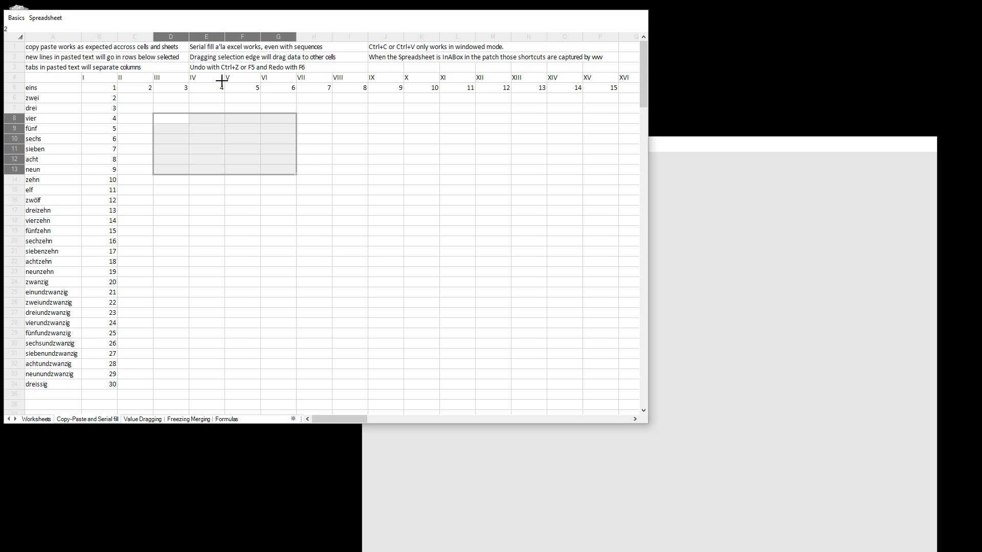
pyautogui.moveTo(107, 47); pyautogui.dragTo(449, 61)
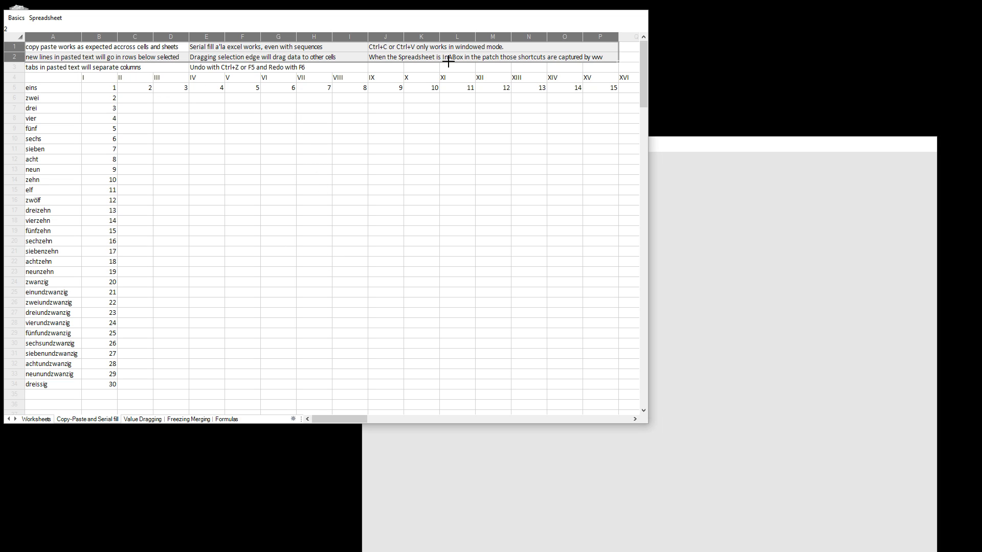
pyautogui.click(456, 98)
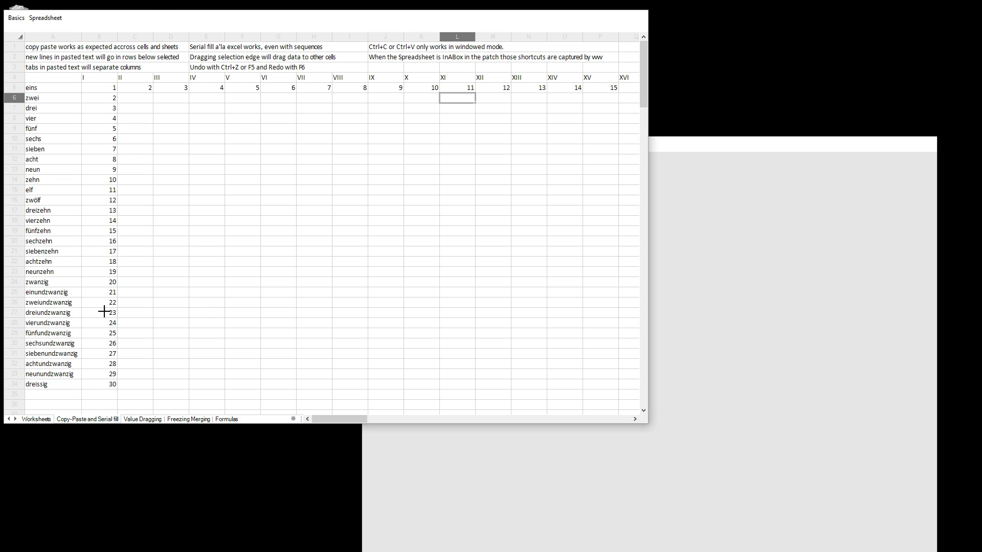
# On the Value Dragging worksheet, raise the values in H1:H6 together with value dragging, bringing H1 to 0,62.
pyautogui.click(143, 419)
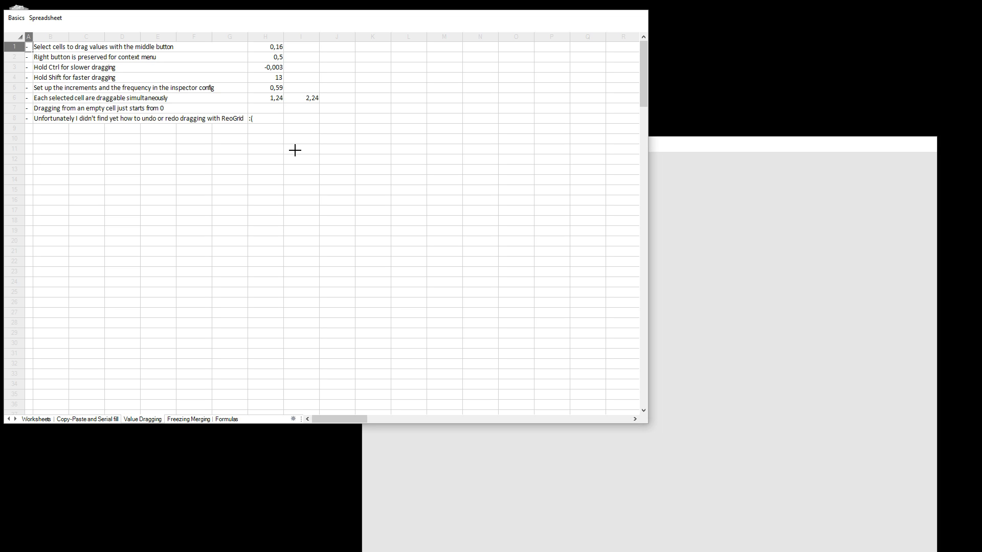
pyautogui.click(270, 48)
pyautogui.moveTo(270, 48); pyautogui.dragTo(267, 96)
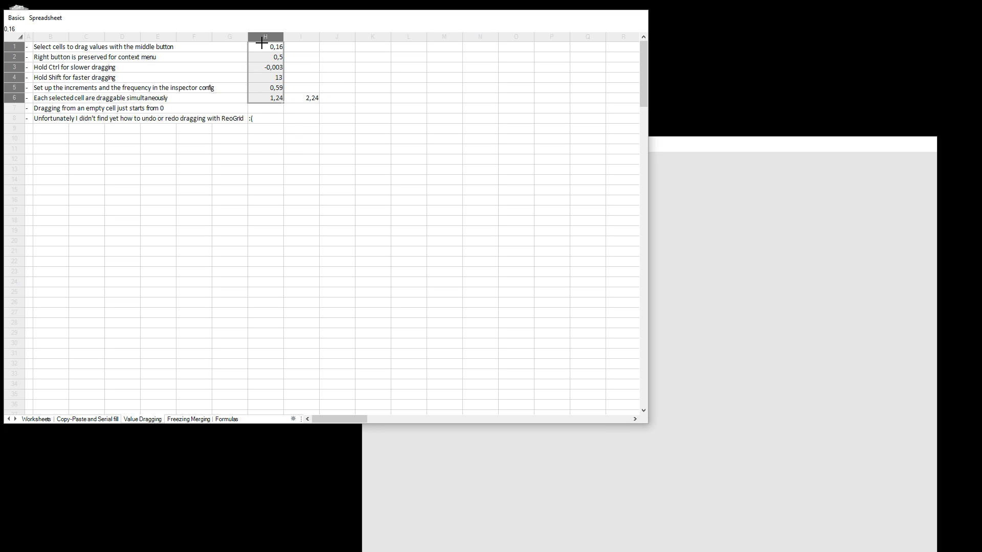
pyautogui.moveTo(261, 43); pyautogui.dragTo(265, 90)
pyautogui.click(348, 77)
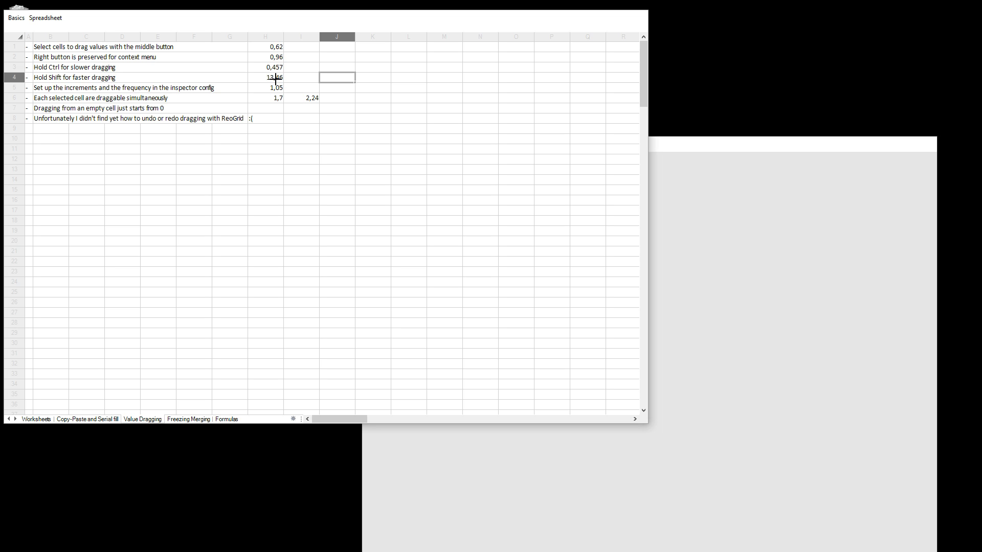
# Look through the Cell Type options offered for cell H3, leaving its type as it is.
pyautogui.rightClick(264, 69)
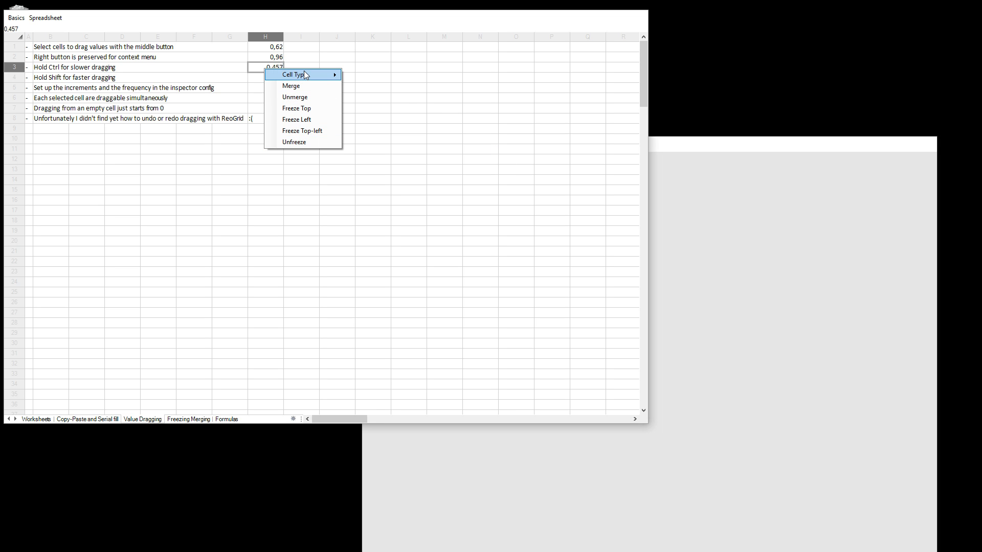
pyautogui.moveTo(306, 74)
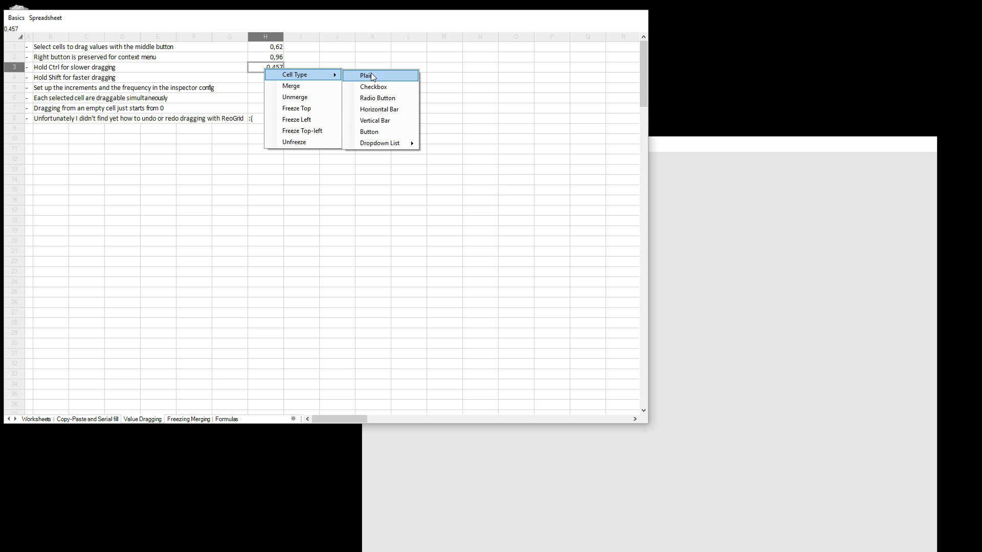
pyautogui.click(495, 90)
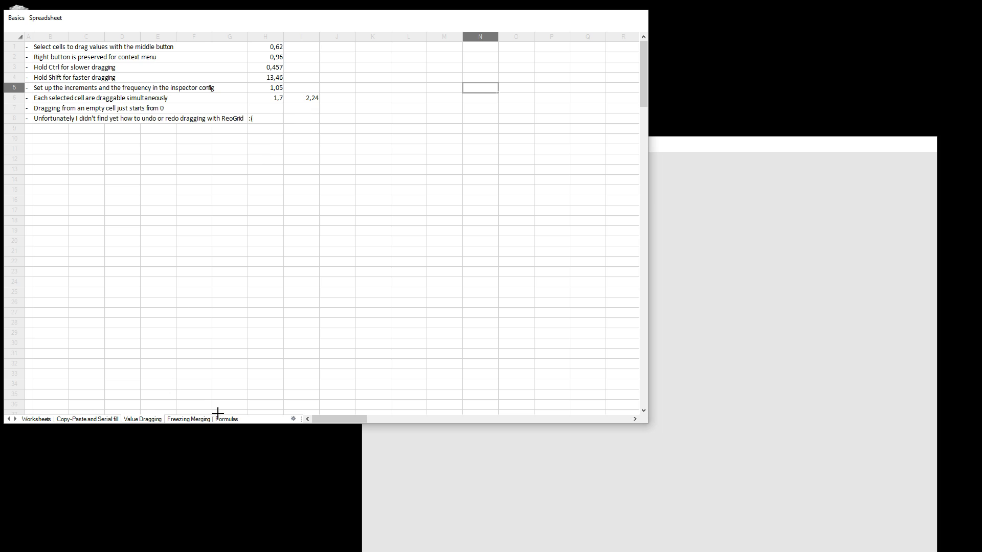
# In the Cell Types spreadsheet, select the horizontal bars in D2:D10 and adjust the individual bars in D2 and D3.
pyautogui.click(865, 250)
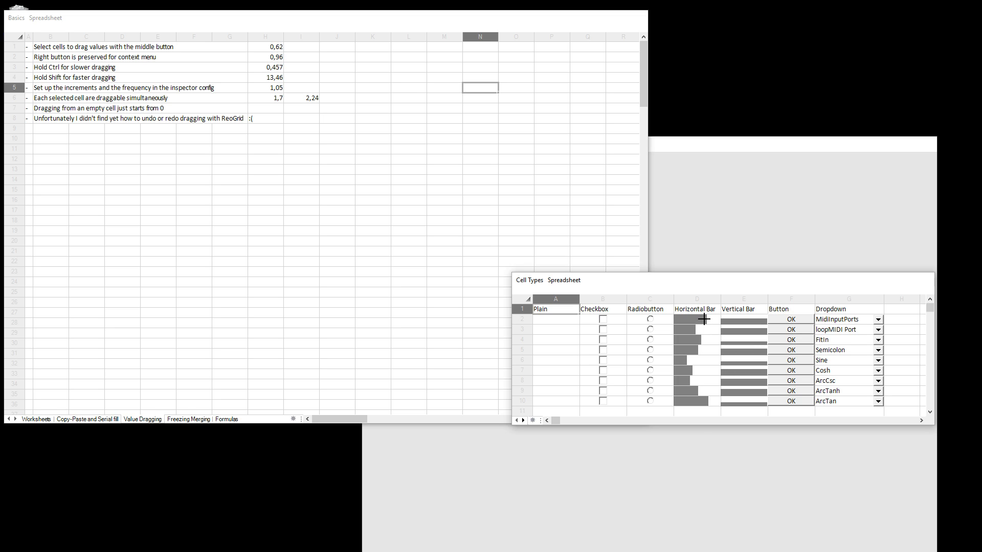
pyautogui.moveTo(704, 319); pyautogui.dragTo(702, 408)
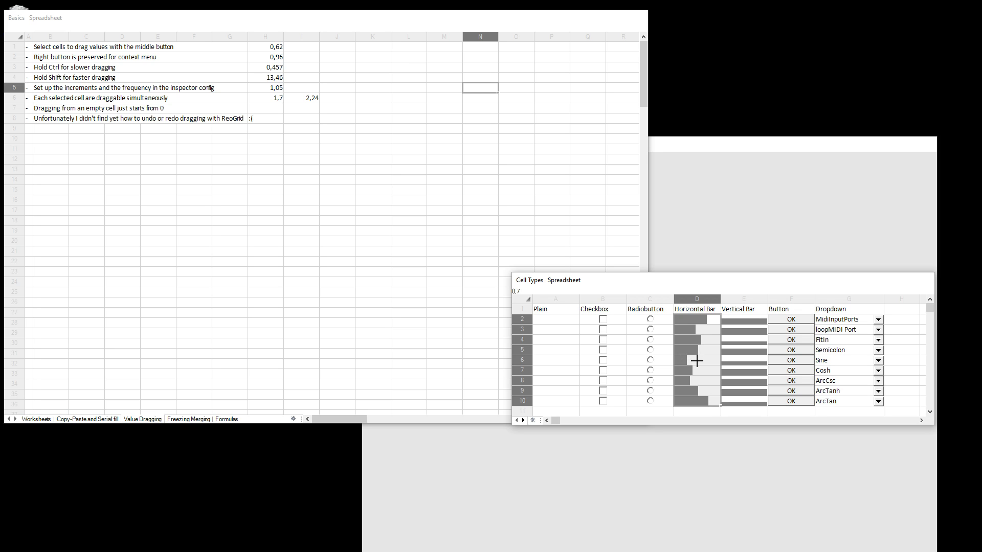
pyautogui.moveTo(696, 361); pyautogui.dragTo(697, 360)
pyautogui.moveTo(709, 363); pyautogui.dragTo(703, 350)
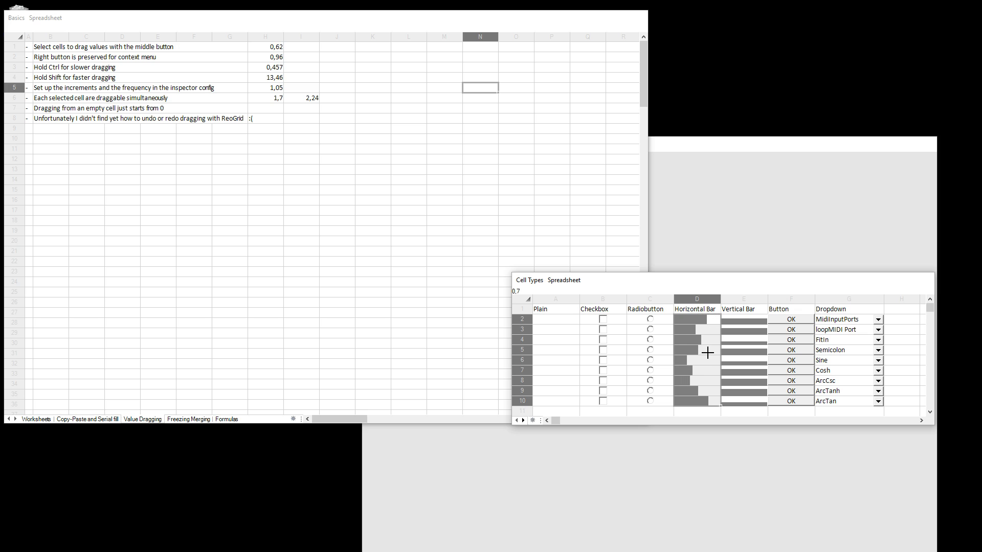
pyautogui.click(702, 412)
pyautogui.click(698, 320)
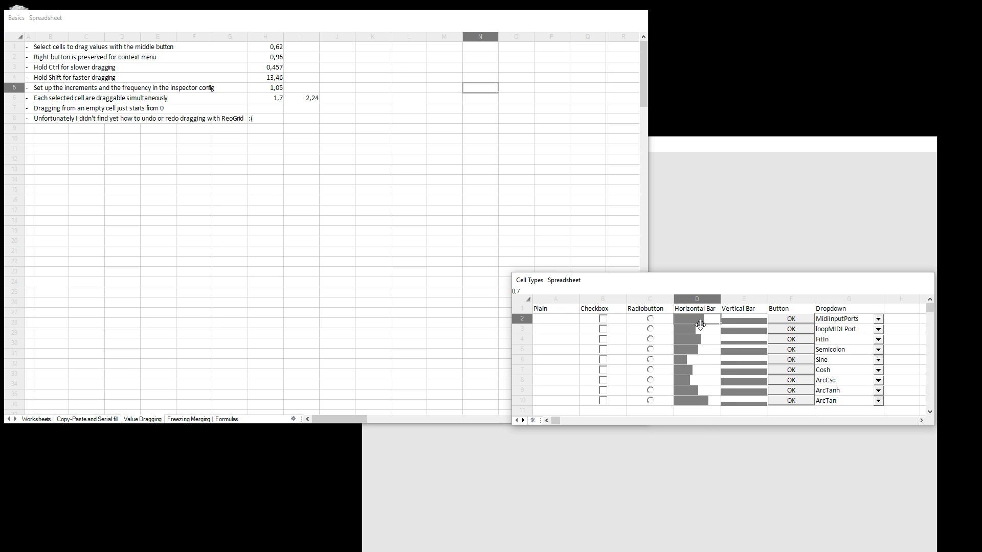
pyautogui.click(701, 330)
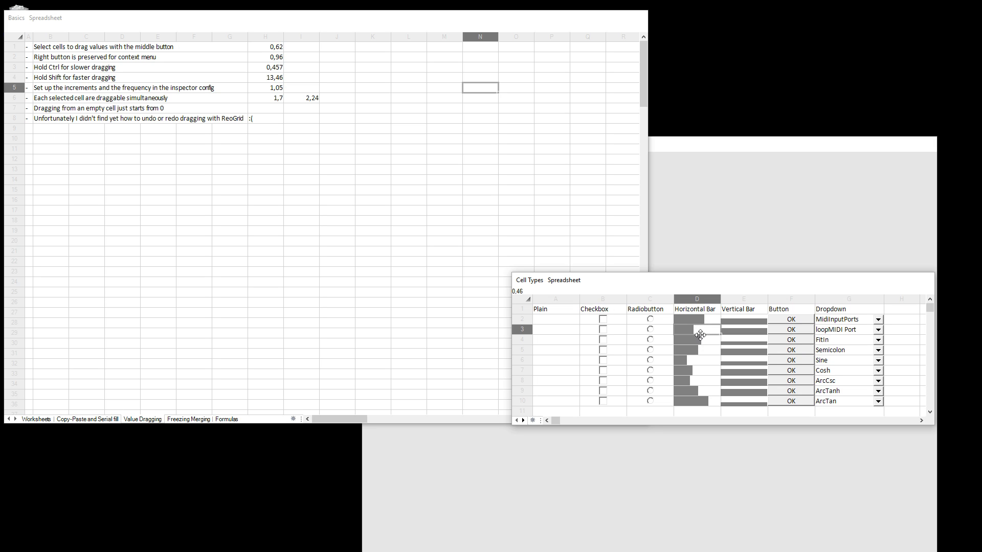
# Return to the Basics spreadsheet and change cell H1 to -20,395 with value dragging.
pyautogui.click(287, 89)
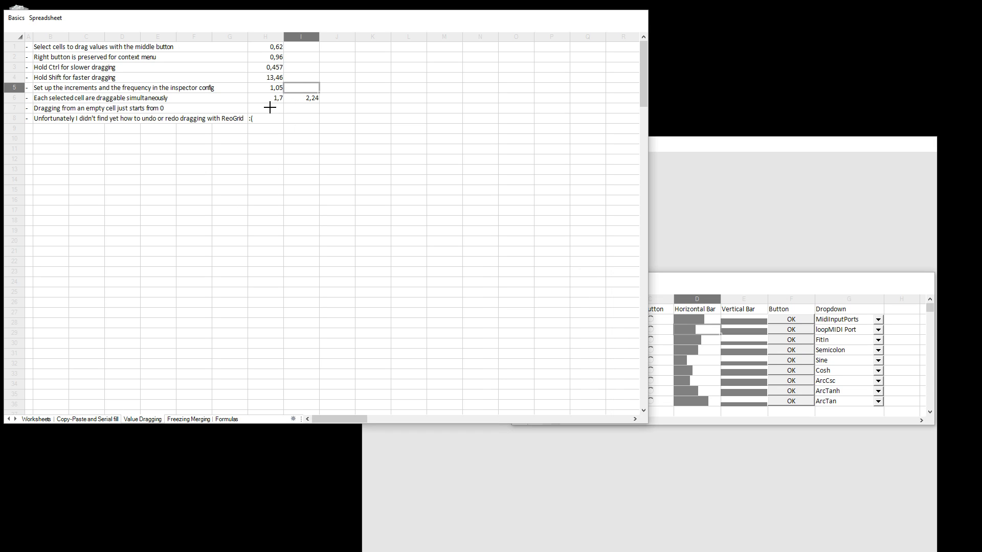
pyautogui.click(272, 49)
pyautogui.moveTo(271, 51)
pyautogui.mouseDown()
pyautogui.moveTo(279, 41)
pyautogui.moveTo(279, 60)
pyautogui.mouseUp()
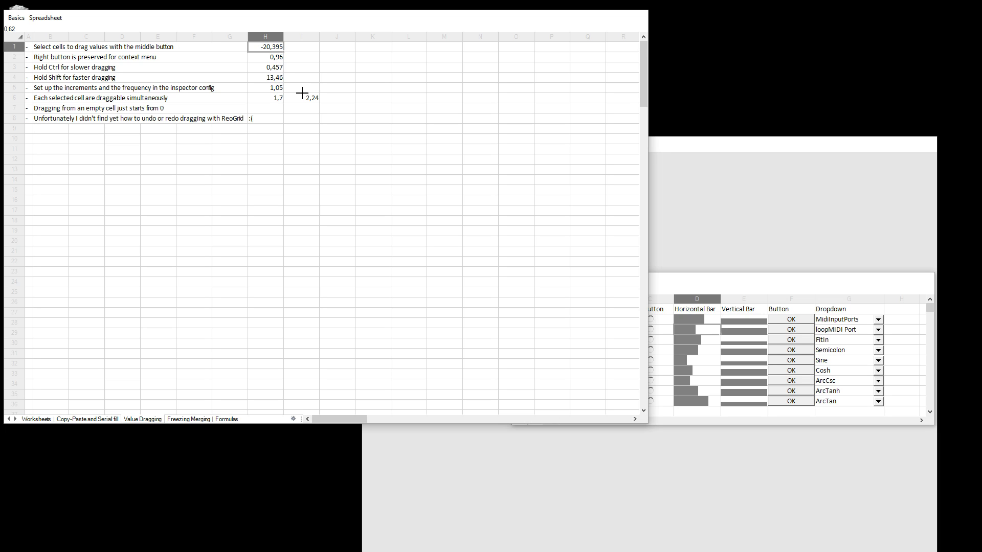
pyautogui.click(302, 91)
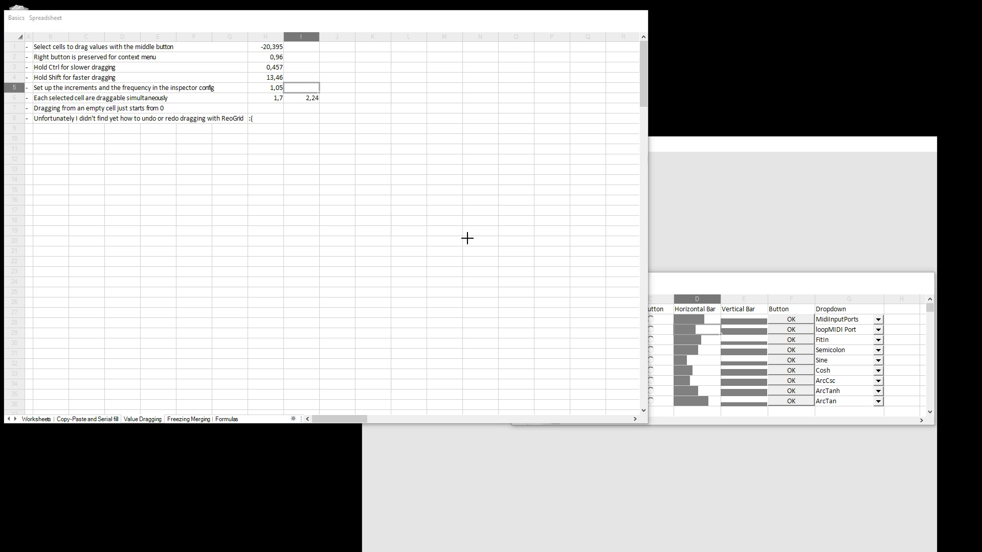
# In the help patch, open the inspector for the Spreadsheet -- Basics node and move it over the spreadsheet window.
pyautogui.click(706, 495)
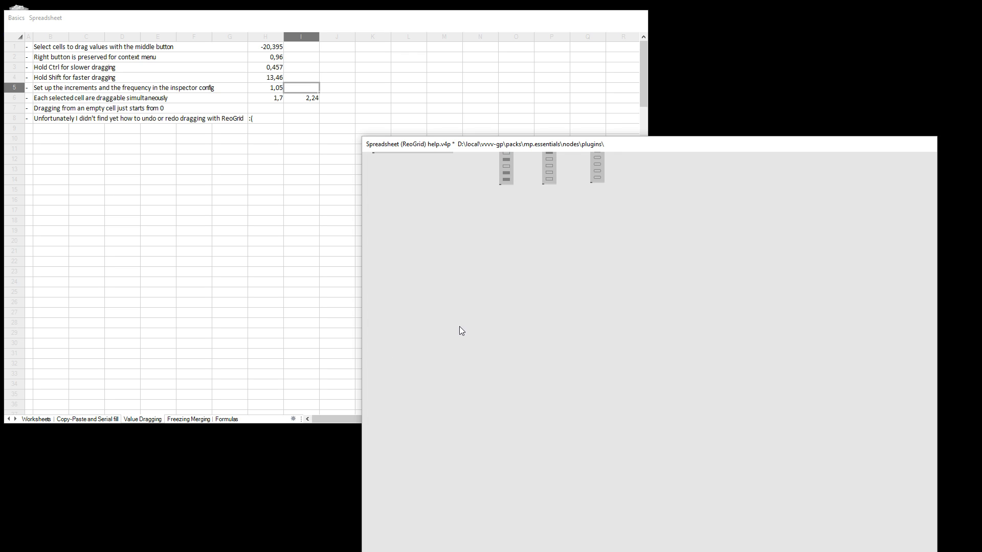
pyautogui.moveTo(459, 326); pyautogui.dragTo(439, 547)
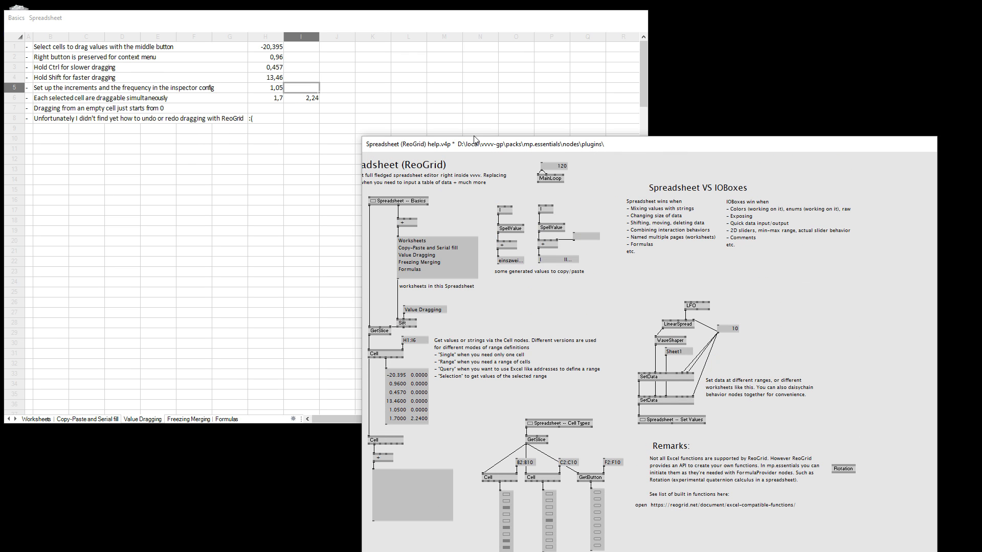
pyautogui.click(381, 202)
pyautogui.hotkey('ctrl', 'i')
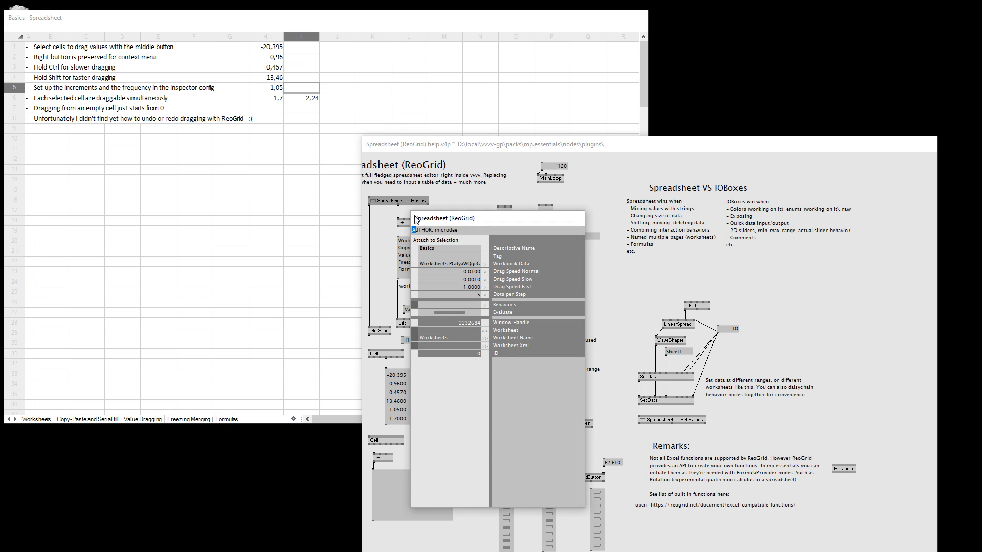
pyautogui.moveTo(415, 220); pyautogui.dragTo(185, 80)
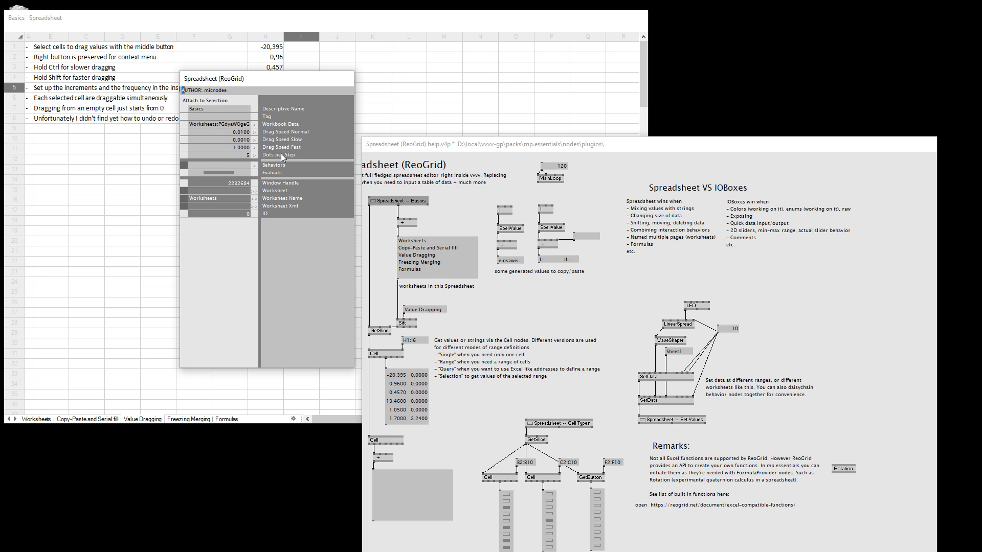
# Set the Basics node's Dots per Step to 1 and move the inspector clear of the spreadsheet.
pyautogui.doubleClick(236, 155)
pyautogui.write('1')
pyautogui.press('Return')
pyautogui.moveTo(269, 79); pyautogui.dragTo(799, 39)
# Change cell I6 of the Basics spreadsheet to 4,24 with value dragging.
pyautogui.click(321, 118)
pyautogui.click(304, 99)
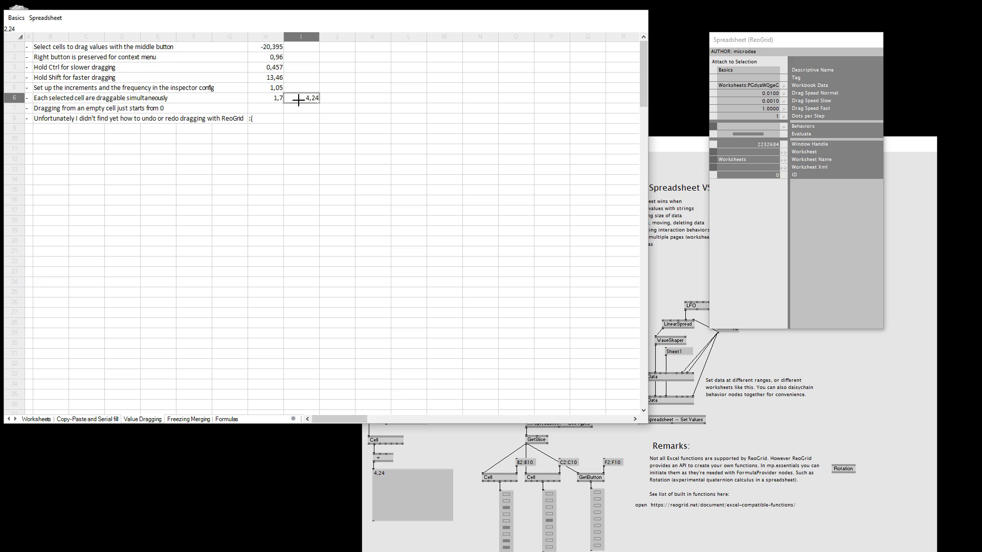
# Change cell I6 of the Basics spreadsheet to 6,76 with repeated value dragging.
pyautogui.moveTo(299, 98); pyautogui.dragTo(298, 100)
pyautogui.moveTo(298, 98); pyautogui.dragTo(298, 98)
pyautogui.click(300, 120)
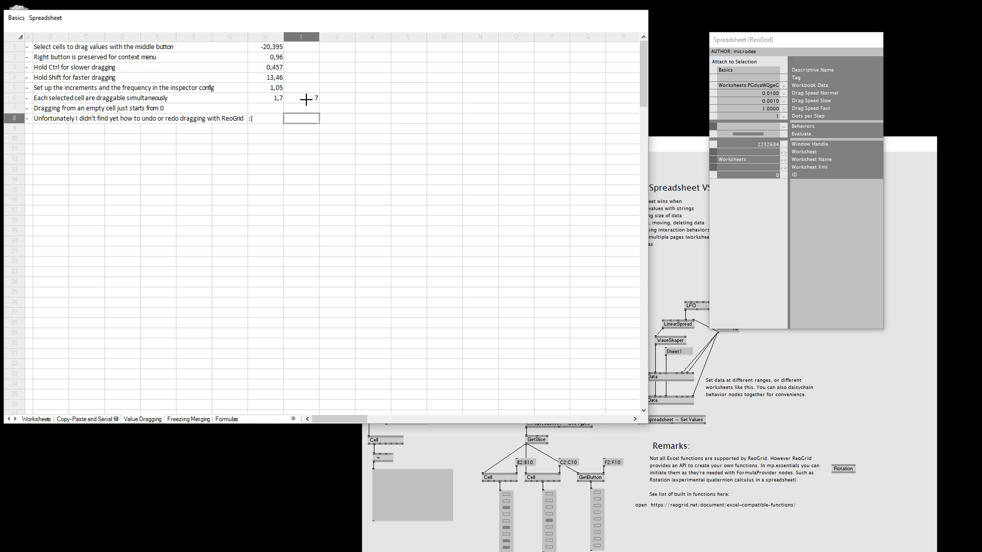
pyautogui.click(306, 99)
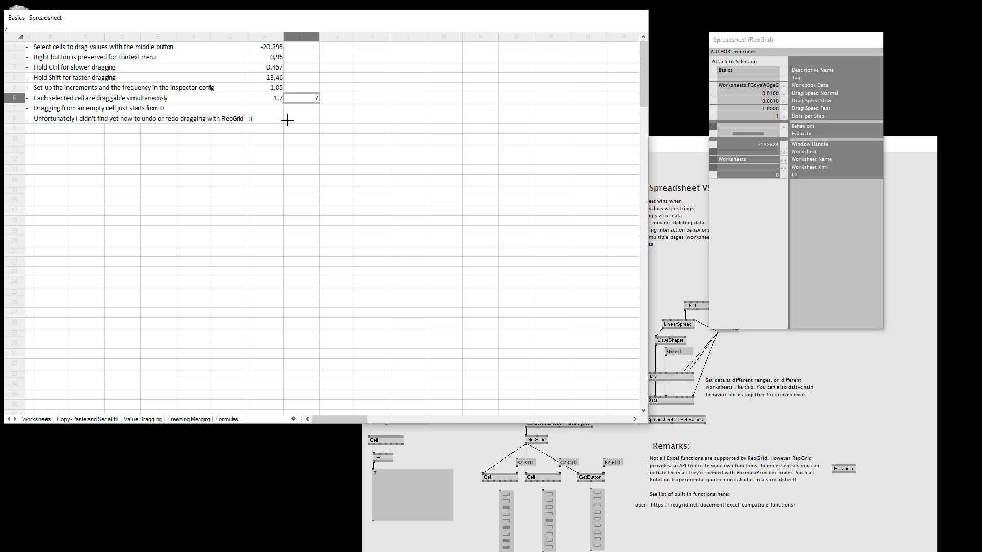
pyautogui.click(294, 109)
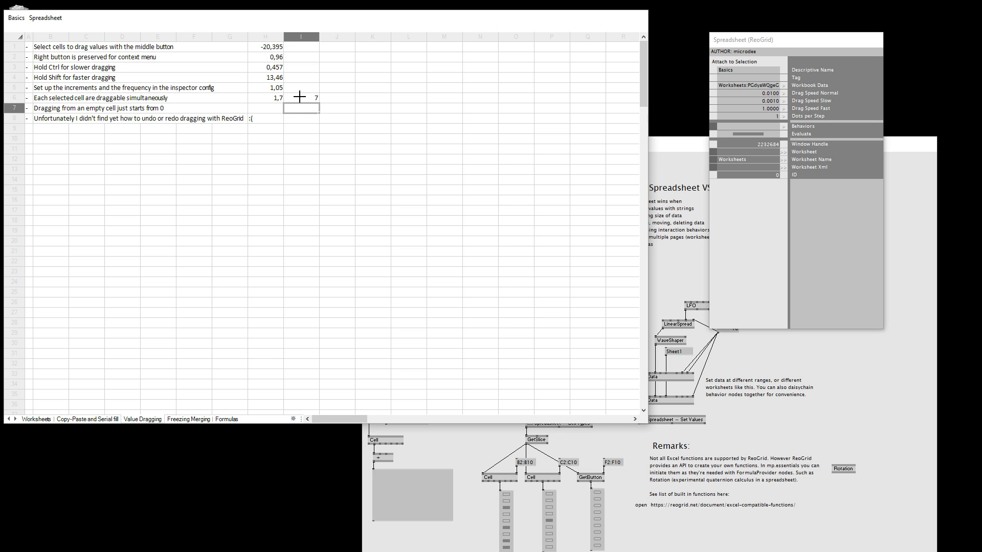
pyautogui.click(299, 97)
pyautogui.moveTo(301, 102); pyautogui.dragTo(301, 101)
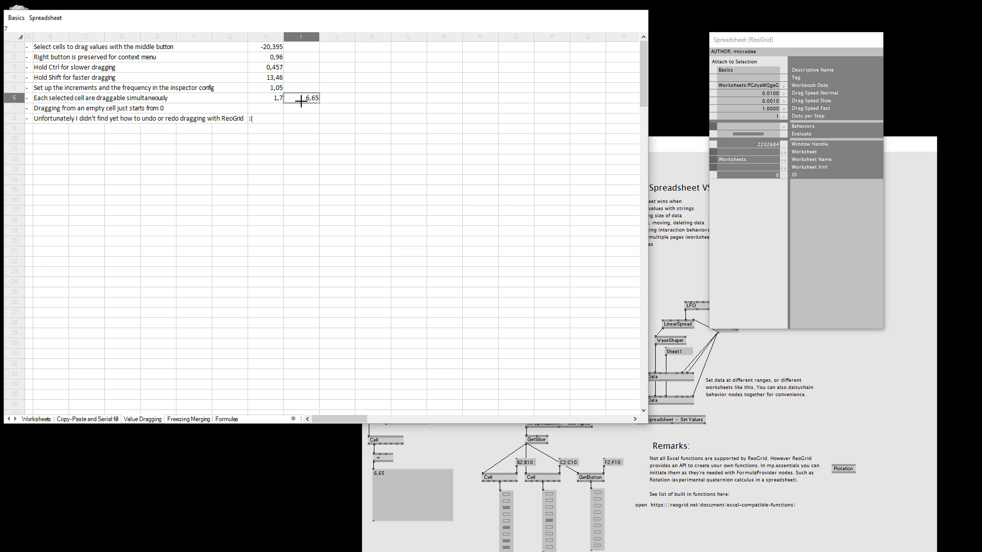
# Set the Basics node's Dots per Step to 5 and its Drag Speed Fast to 0.1.
pyautogui.doubleClick(757, 117)
pyautogui.doubleClick(726, 116)
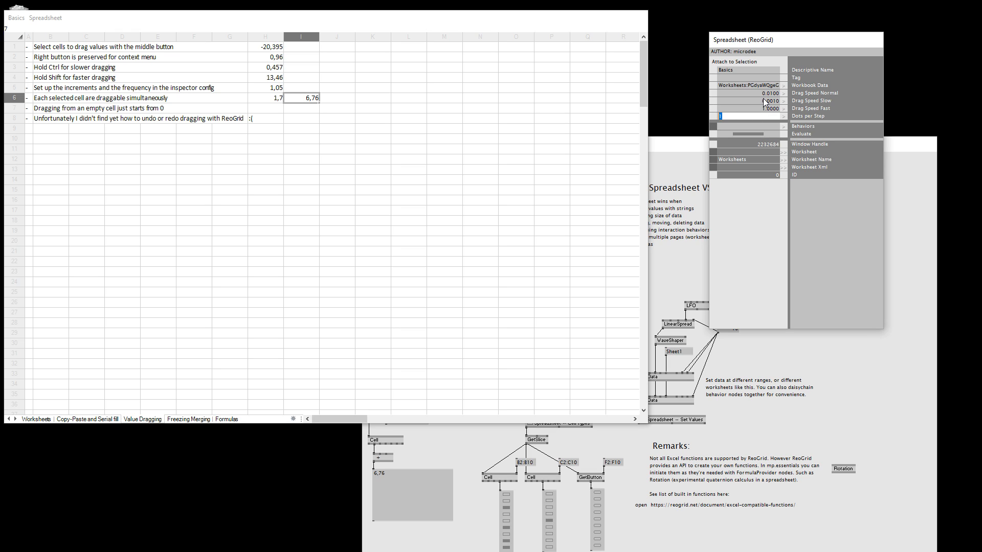
pyautogui.write('5')
pyautogui.doubleClick(760, 109)
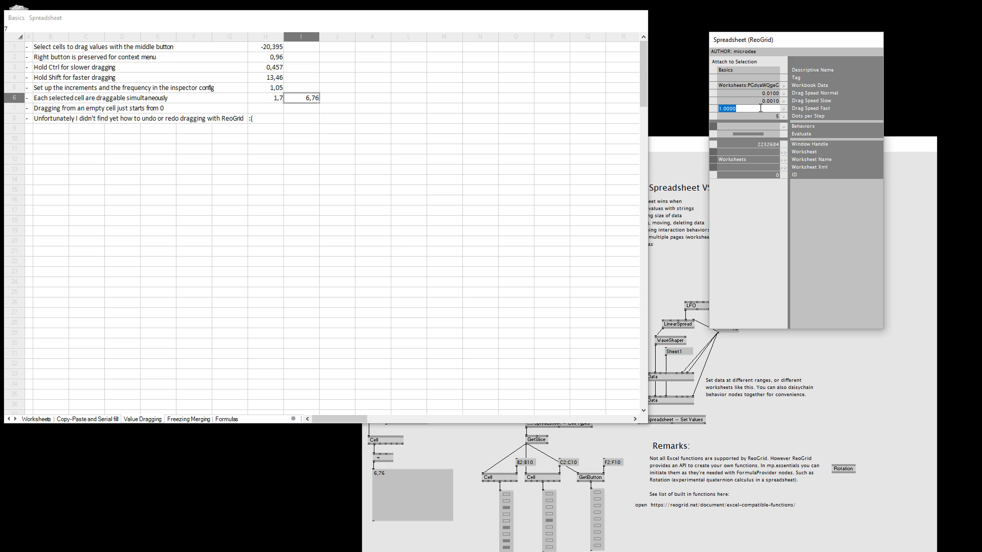
pyautogui.write('0.1')
pyautogui.press('Return')
# Change cell H4 of the Value Dragging worksheet to 13,76 with fast value dragging and reselect the cell.
pyautogui.click(262, 77)
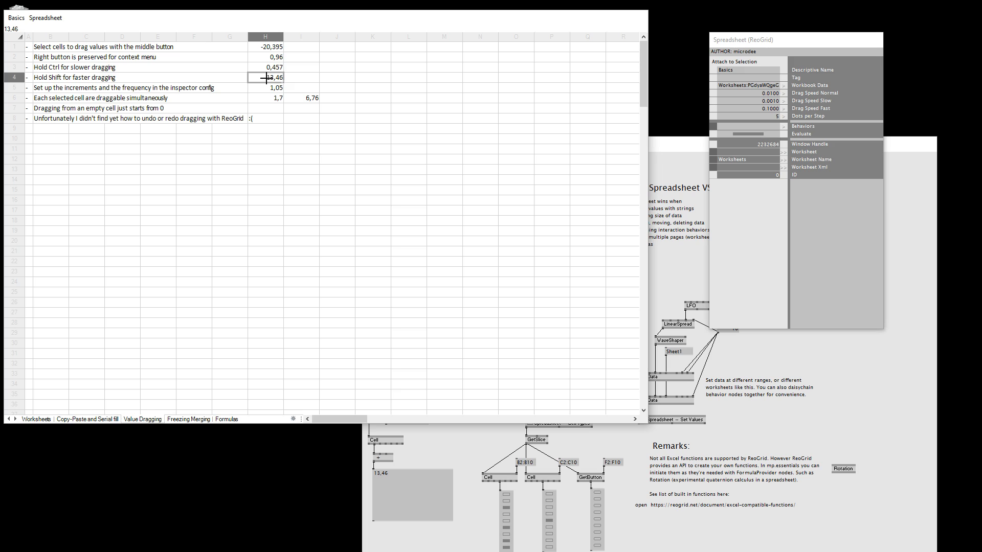
pyautogui.moveTo(258, 77); pyautogui.dragTo(257, 75)
pyautogui.moveTo(256, 80); pyautogui.dragTo(258, 74)
pyautogui.click(303, 80)
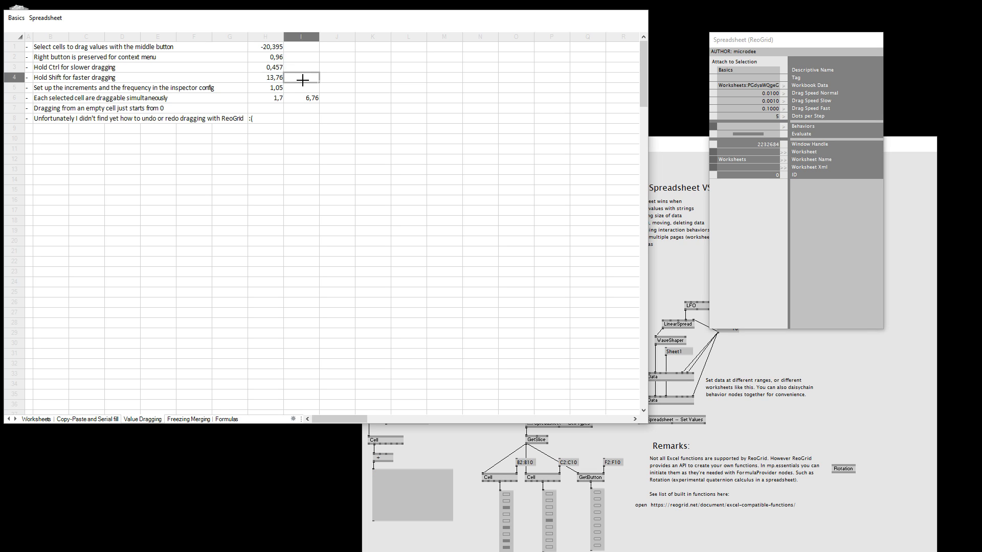
pyautogui.click(268, 79)
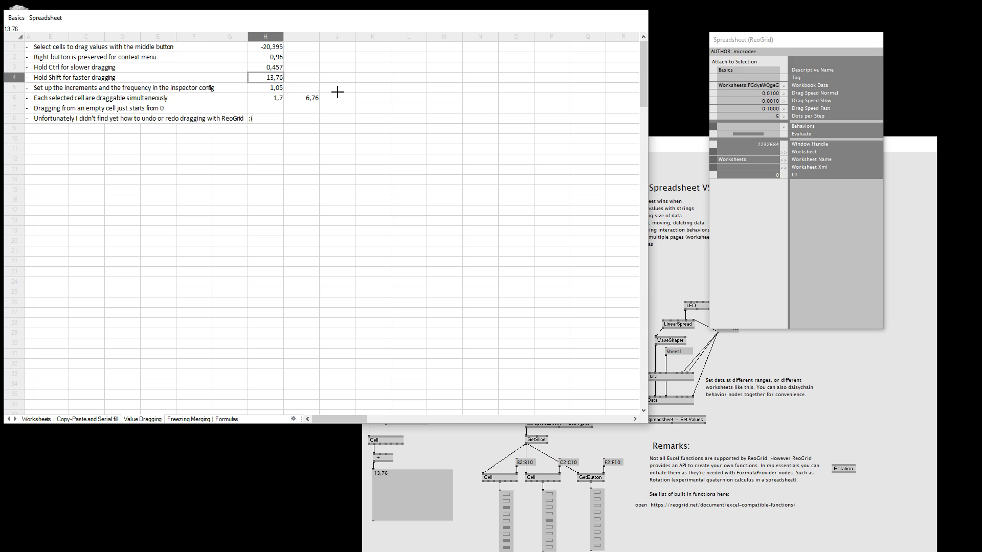
# Open the Freezing Merging worksheet and view the freeze and merge options available for cell A5.
pyautogui.click(187, 419)
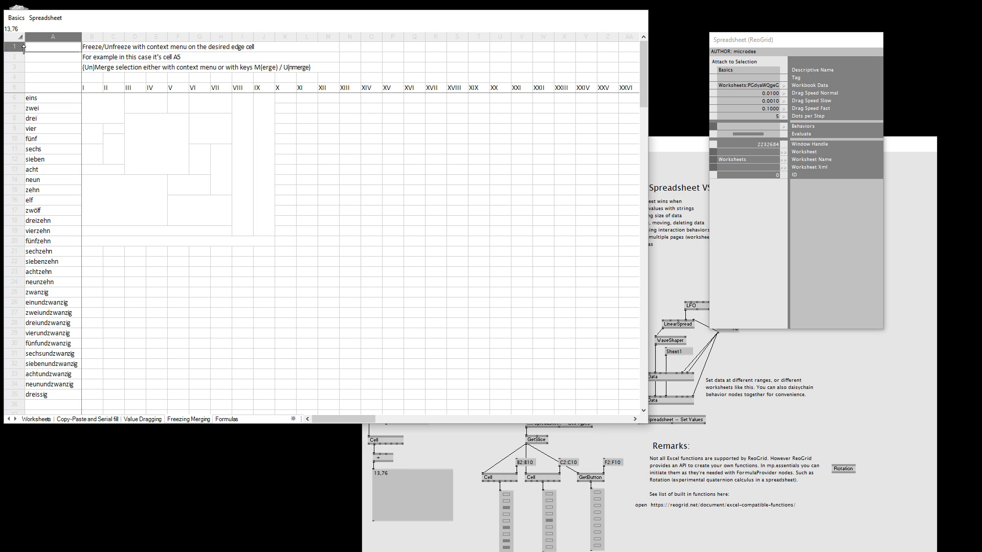
pyautogui.click(64, 88)
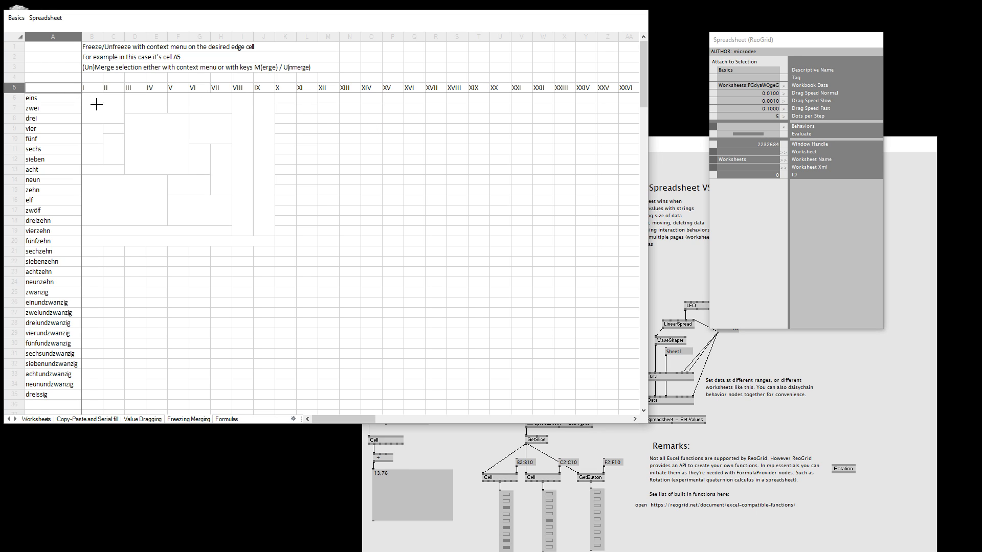
pyautogui.rightClick(63, 89)
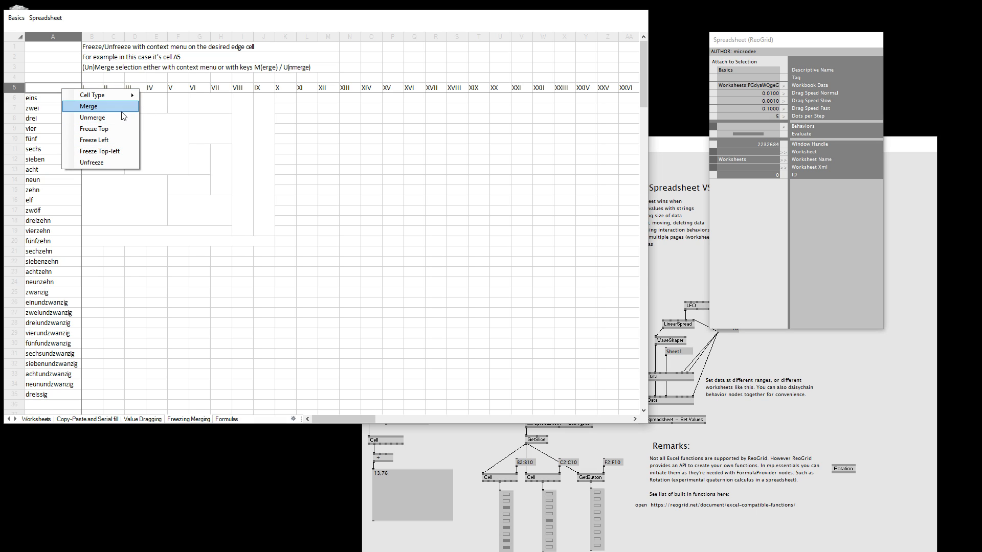
pyautogui.click(285, 136)
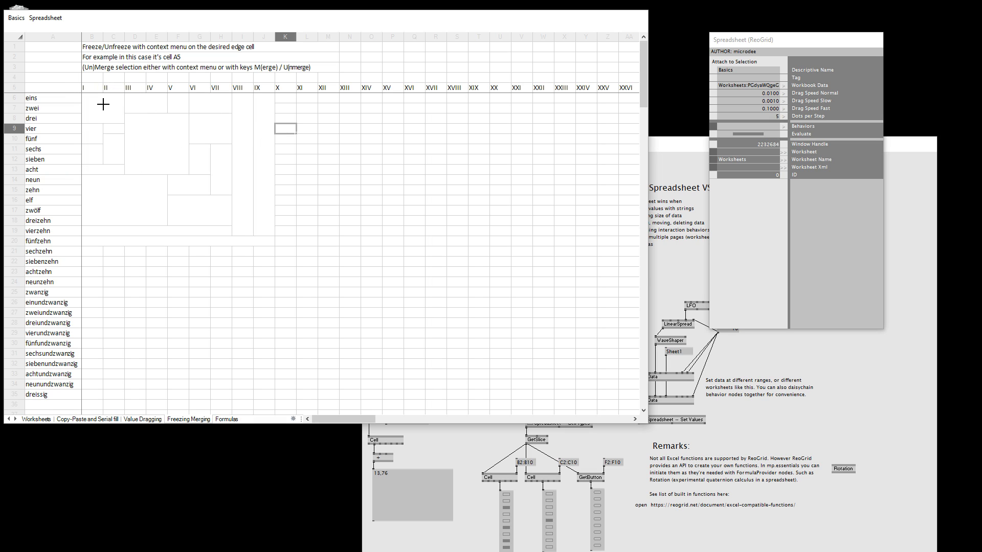
pyautogui.moveTo(103, 100); pyautogui.dragTo(123, 97)
pyautogui.click(310, 168)
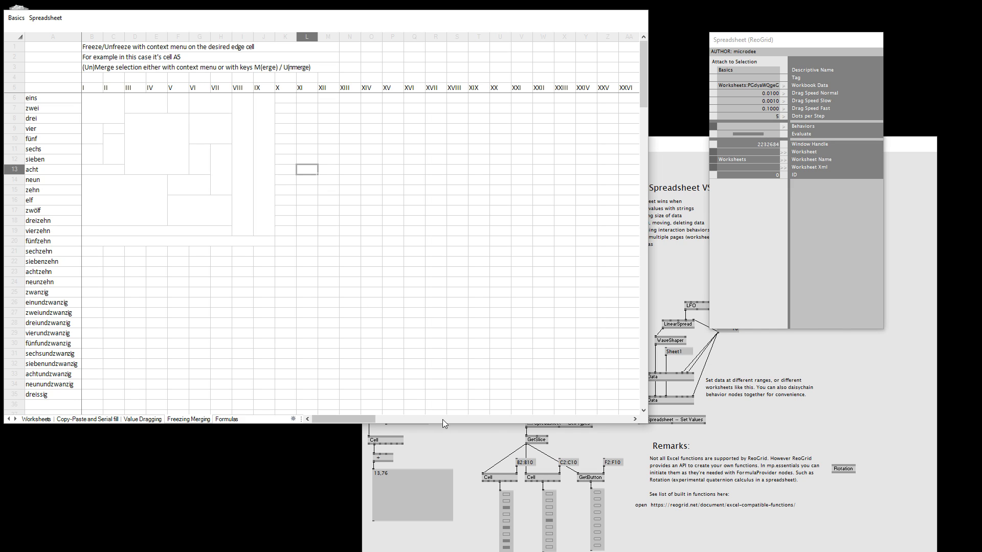
# Bring the help patch forward and examine the value IOBox fed by the Cell node for H1:I6.
pyautogui.click(444, 447)
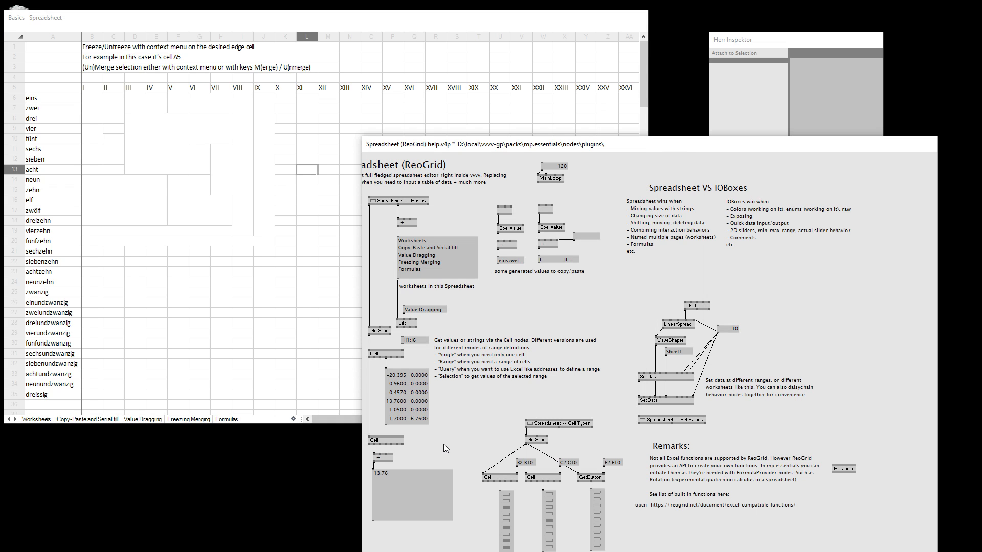
pyautogui.click(422, 410)
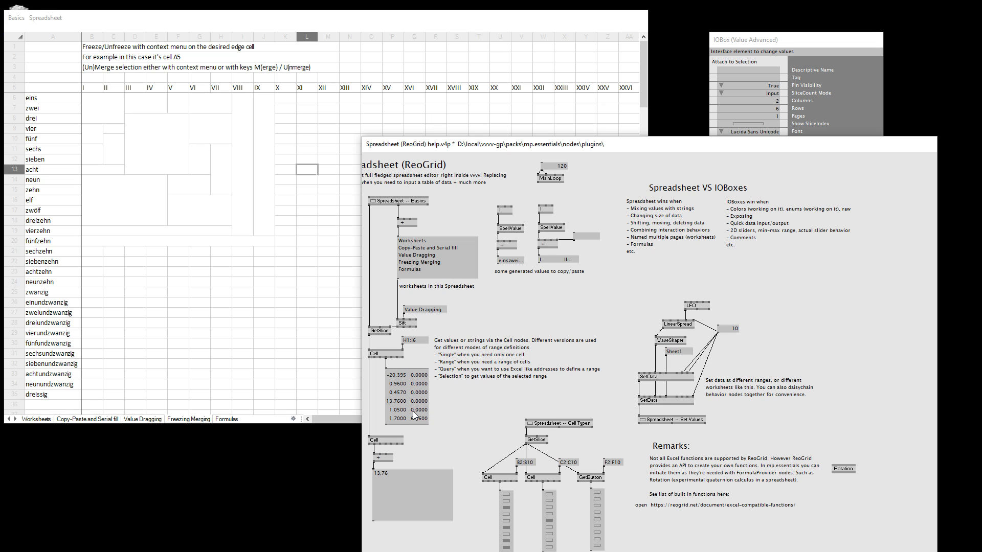
pyautogui.click(432, 391)
pyautogui.click(404, 381)
pyautogui.click(456, 413)
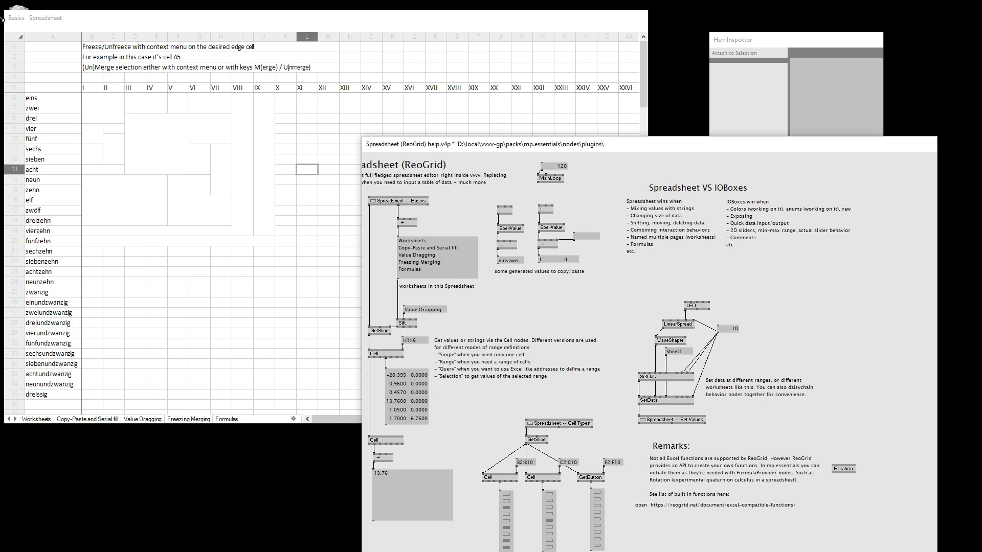
# Return to the Freezing Merging worksheet, select cell A5 and examine how the frozen headers behave.
pyautogui.click(114, 106)
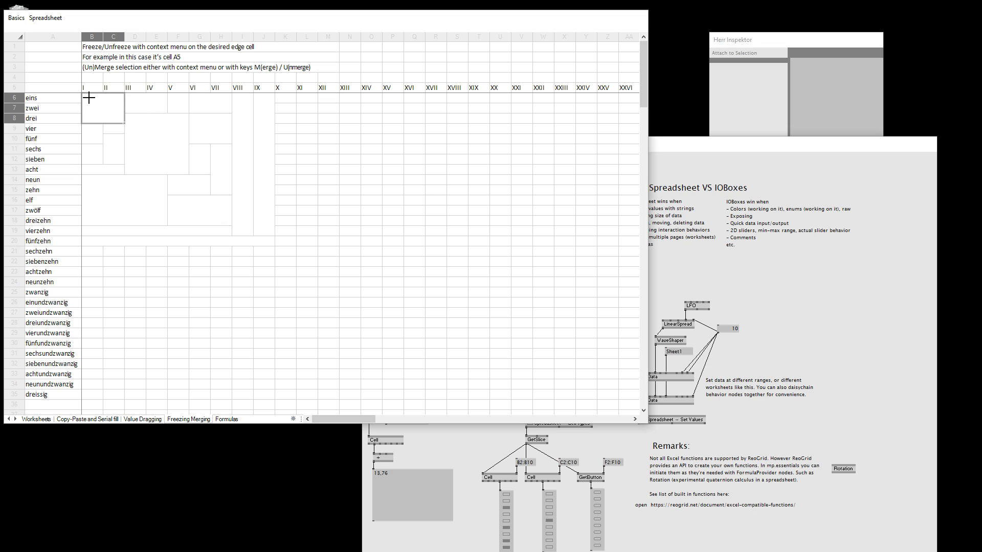
pyautogui.click(66, 90)
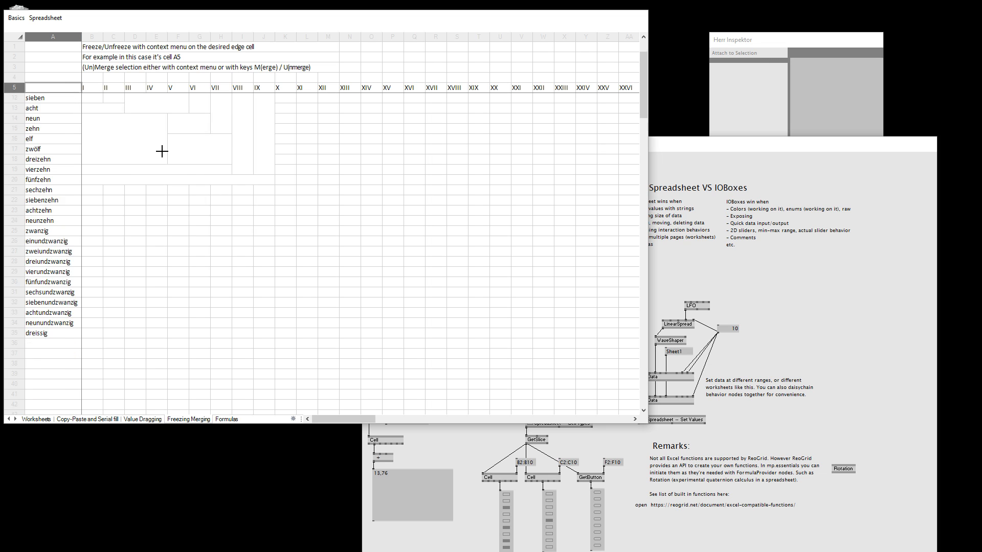
pyautogui.hscroll(2, 161, 152)
pyautogui.hscroll(-2, 161, 151)
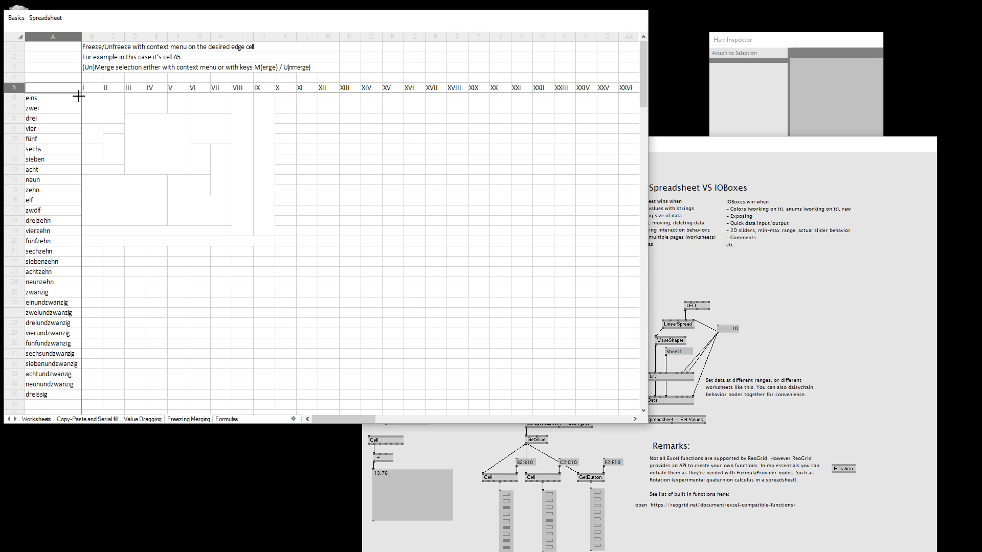
# Unfreeze the Freezing Merging worksheet from cell A5 and check how the sheet moves without frozen headers.
pyautogui.rightClick(63, 88)
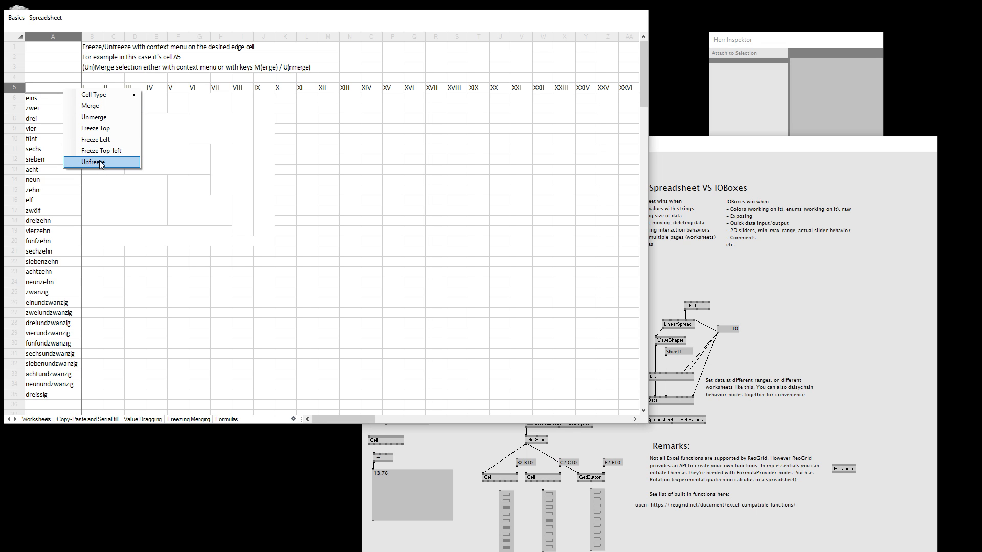
pyautogui.click(100, 162)
pyautogui.scroll(-3, 178, 179)
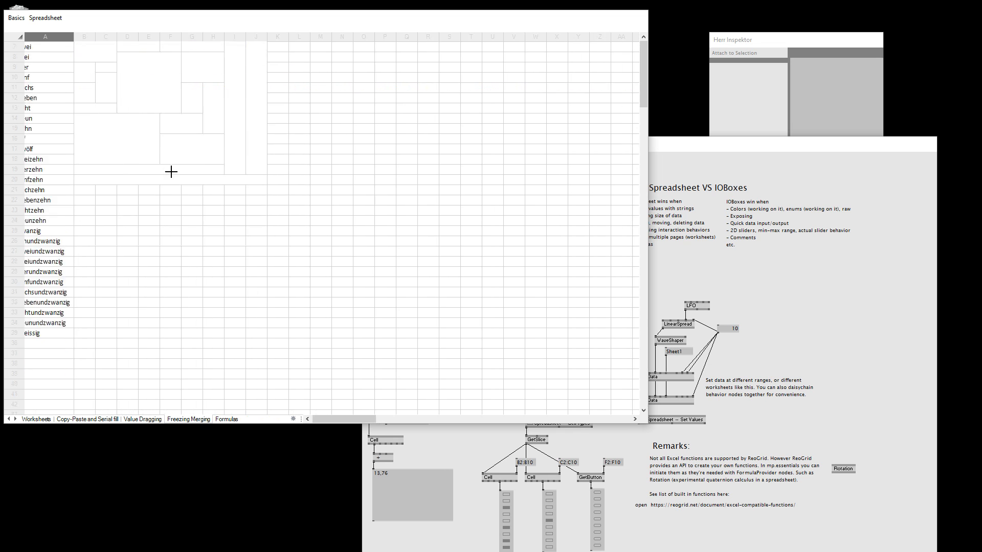
pyautogui.scroll(-3, 171, 171)
pyautogui.hscroll(3, 171, 171)
pyautogui.scroll(5, 169, 169)
pyautogui.hscroll(-3, 168, 168)
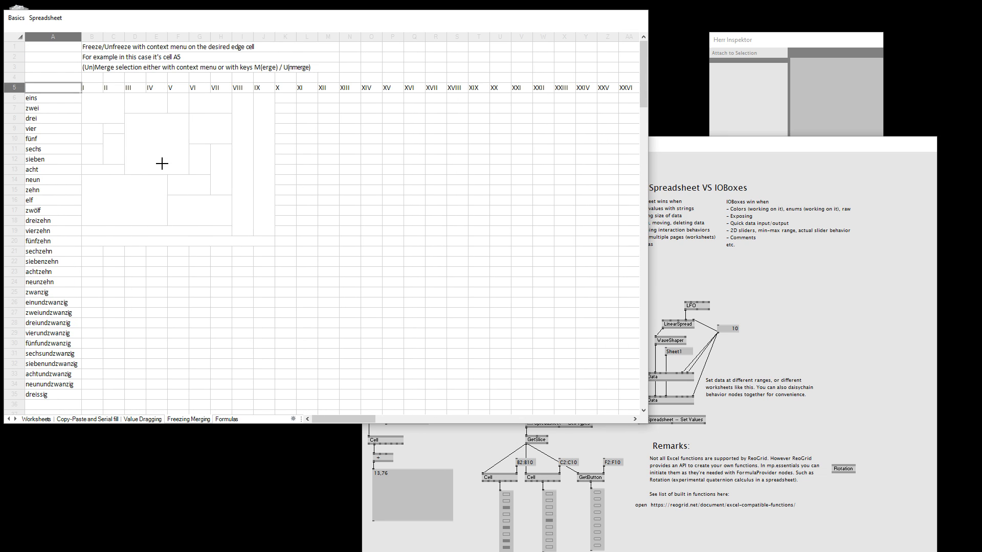
# Apply Freeze Top-left at cell A5 and check the frozen header rows and column.
pyautogui.rightClick(61, 89)
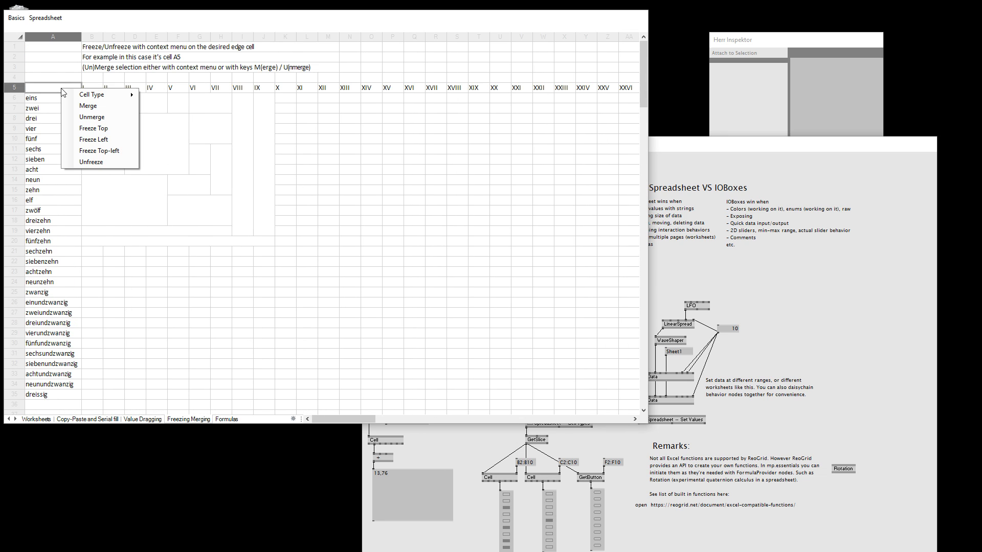
pyautogui.click(91, 117)
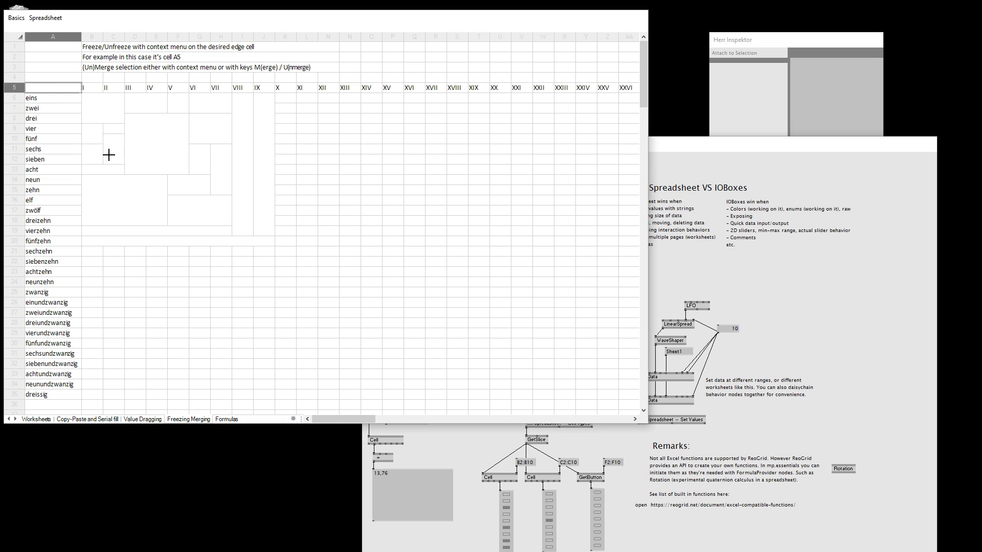
pyautogui.rightClick(53, 89)
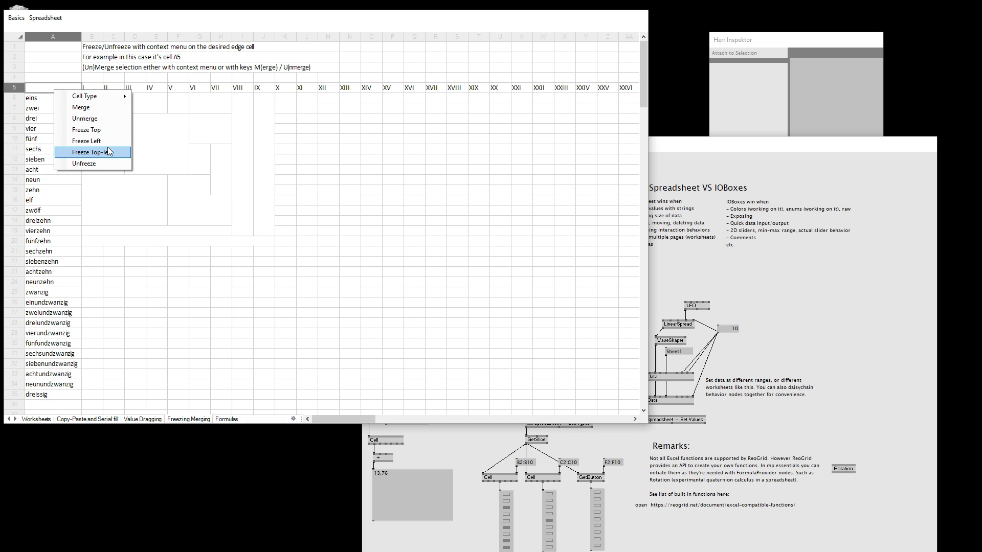
pyautogui.click(94, 152)
pyautogui.hscroll(2, 158, 199)
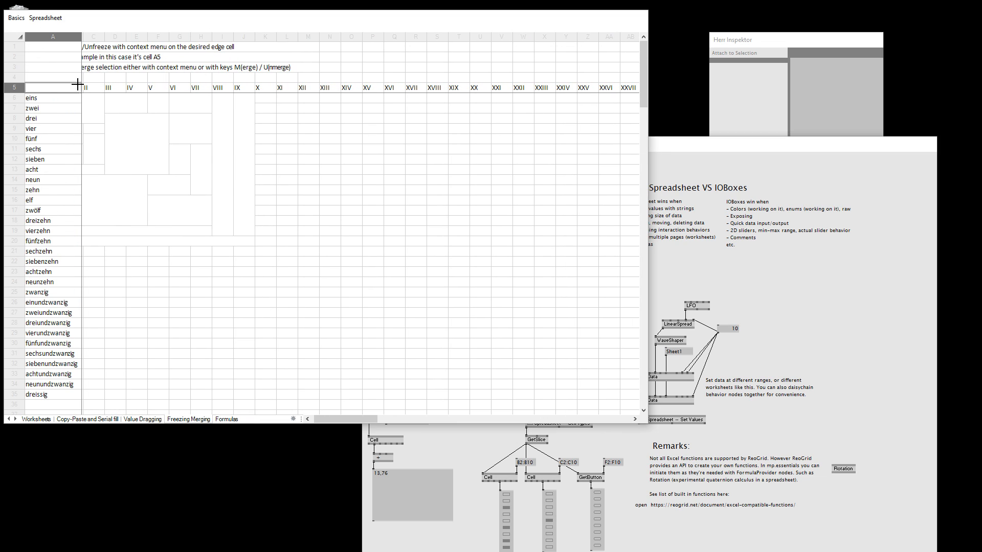
pyautogui.hscroll(-2, 77, 84)
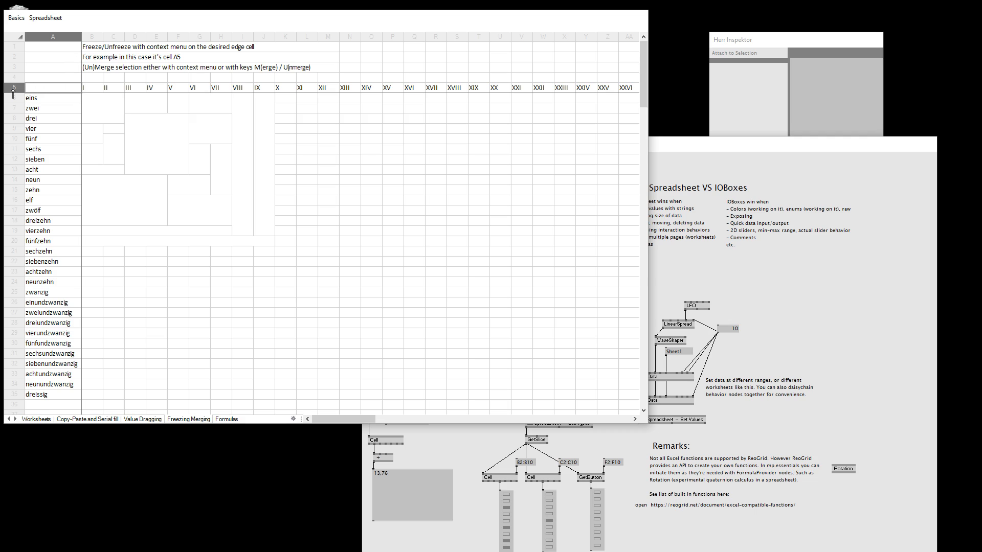
# Select the header cells of row 5 from A5 to T5 to point out the frozen edge.
pyautogui.click(175, 87)
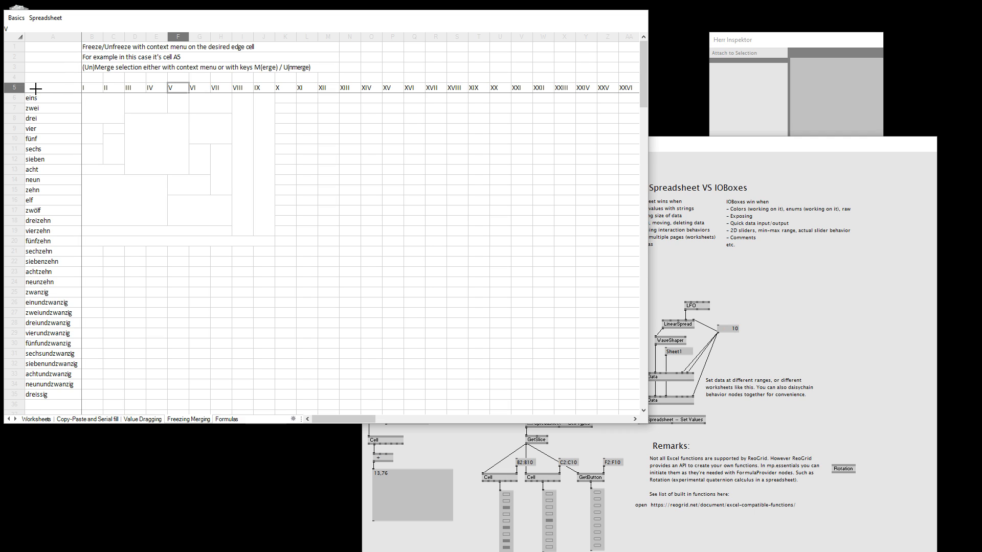
pyautogui.moveTo(63, 89); pyautogui.dragTo(221, 85)
pyautogui.click(102, 95)
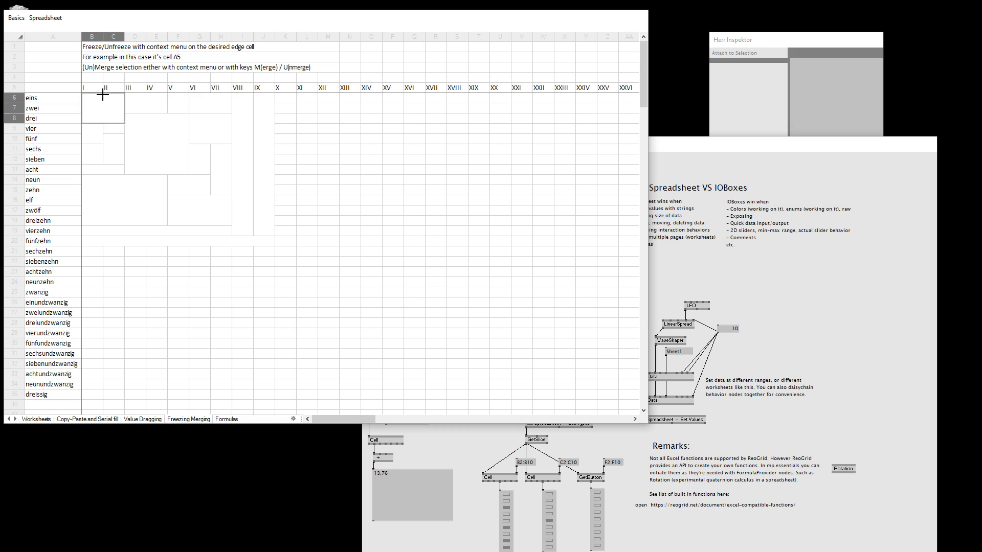
pyautogui.moveTo(46, 88); pyautogui.dragTo(259, 88)
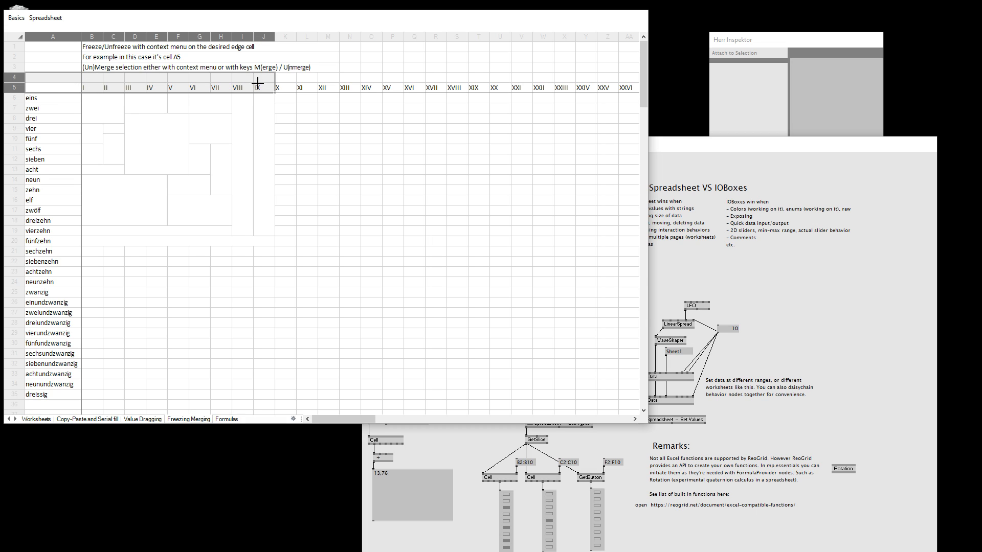
pyautogui.moveTo(480, 88); pyautogui.dragTo(43, 90)
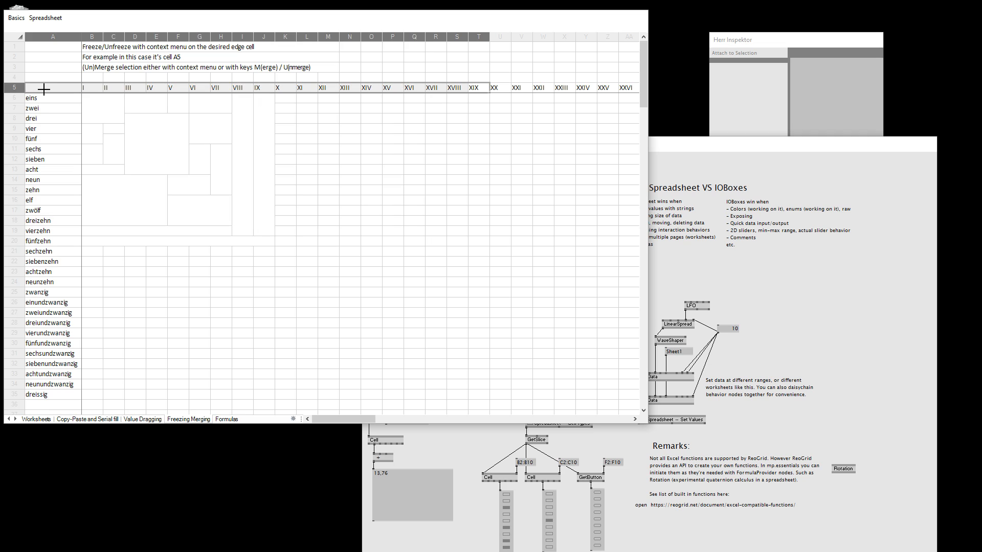
# Unfreeze the Freezing Merging worksheet using cell K8.
pyautogui.click(369, 233)
pyautogui.rightClick(192, 171)
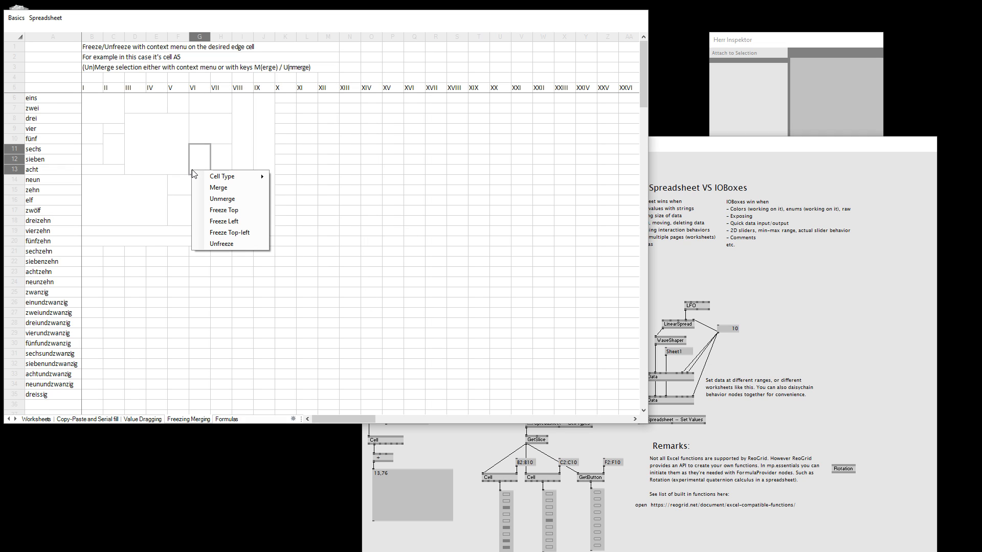
pyautogui.rightClick(289, 120)
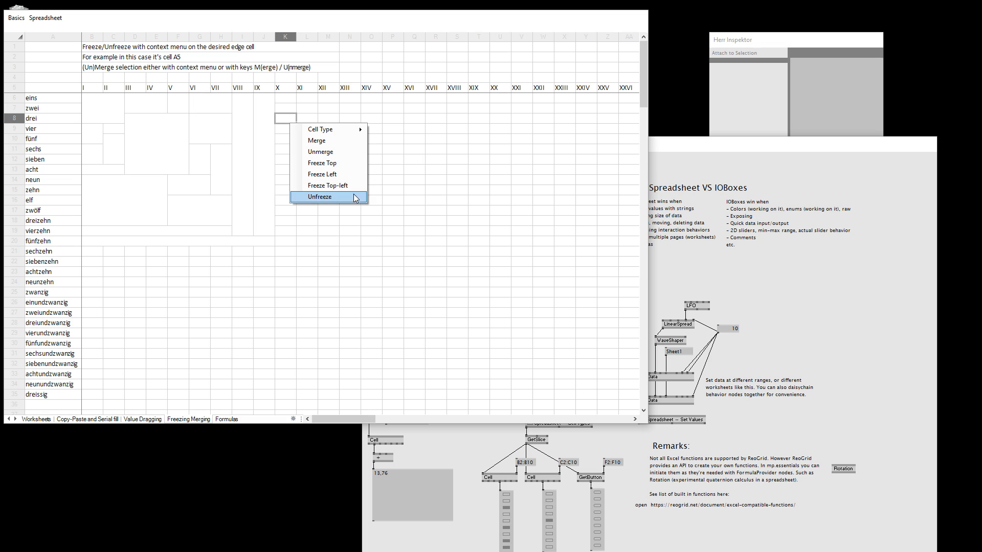
pyautogui.click(330, 200)
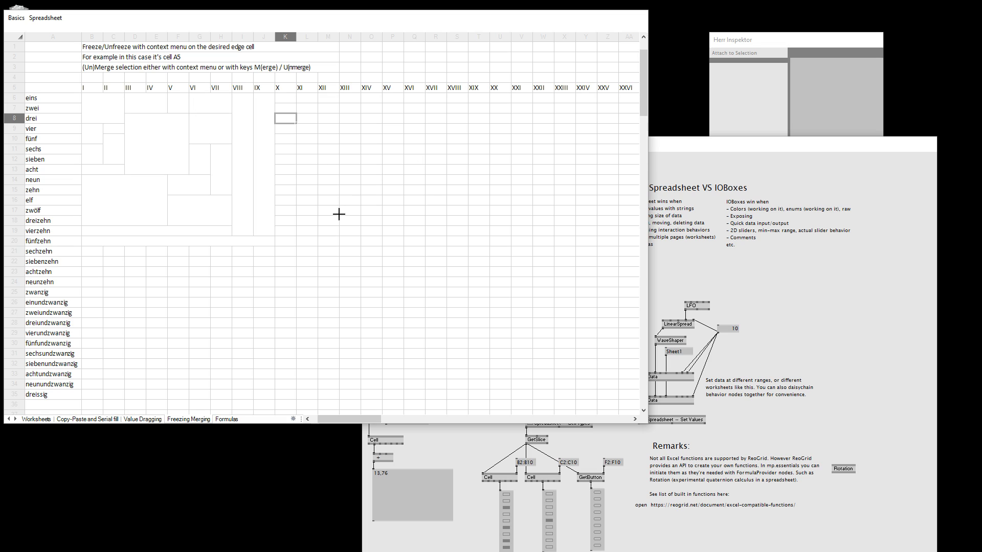
# Apply Freeze Top-left at cell M24 of the Freezing Merging worksheet.
pyautogui.click(329, 282)
pyautogui.rightClick(327, 284)
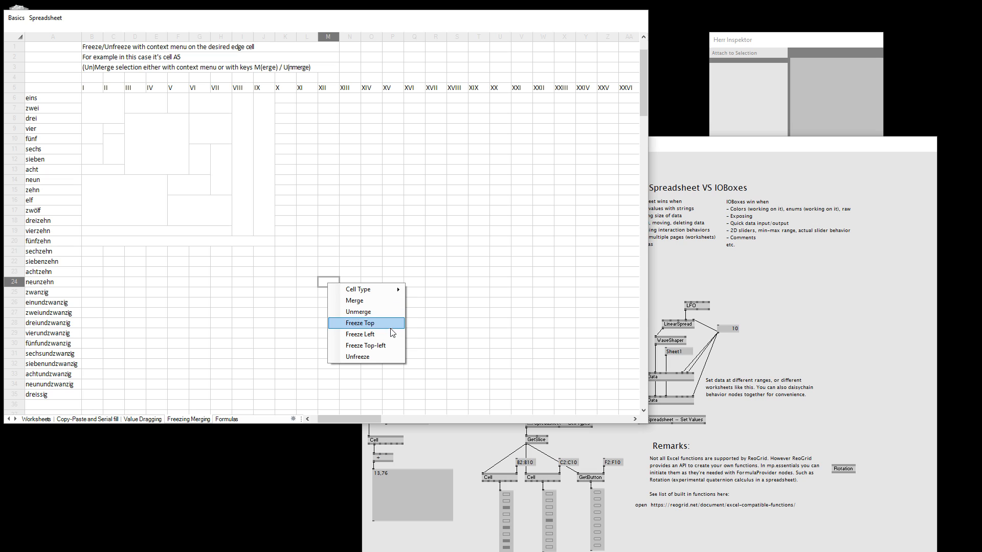
pyautogui.click(384, 347)
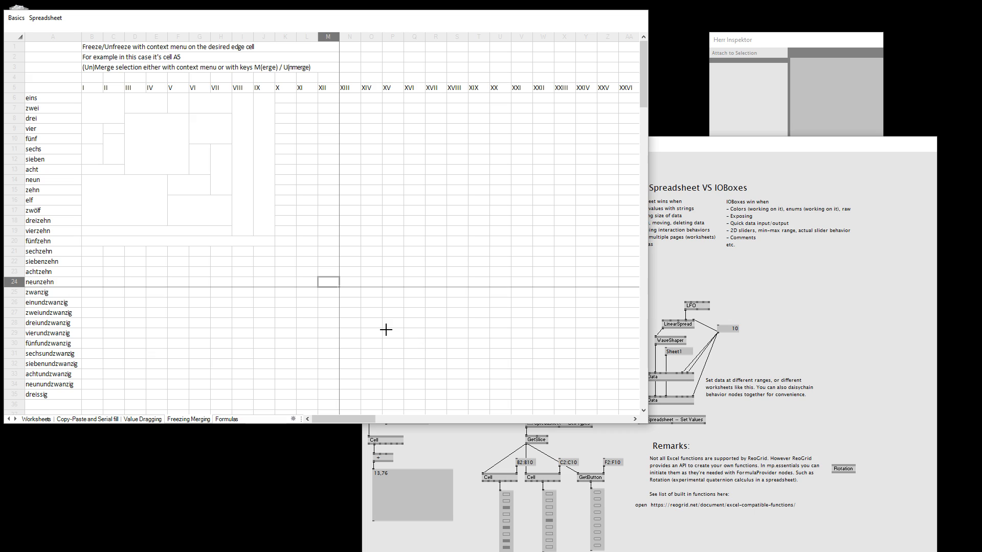
# Unfreeze the worksheet from cell N25 and apply Freeze Top-left at cell A5.
pyautogui.rightClick(358, 292)
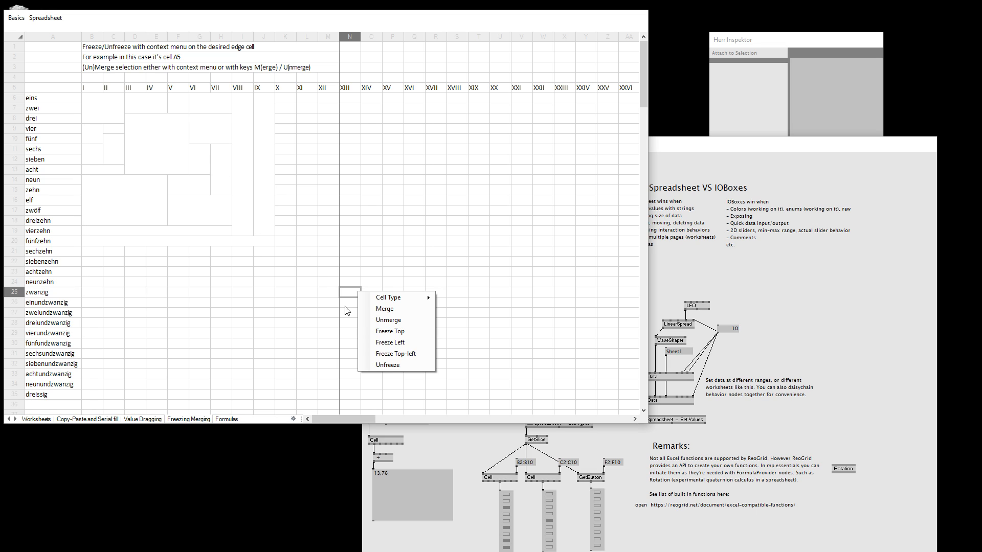
pyautogui.click(385, 369)
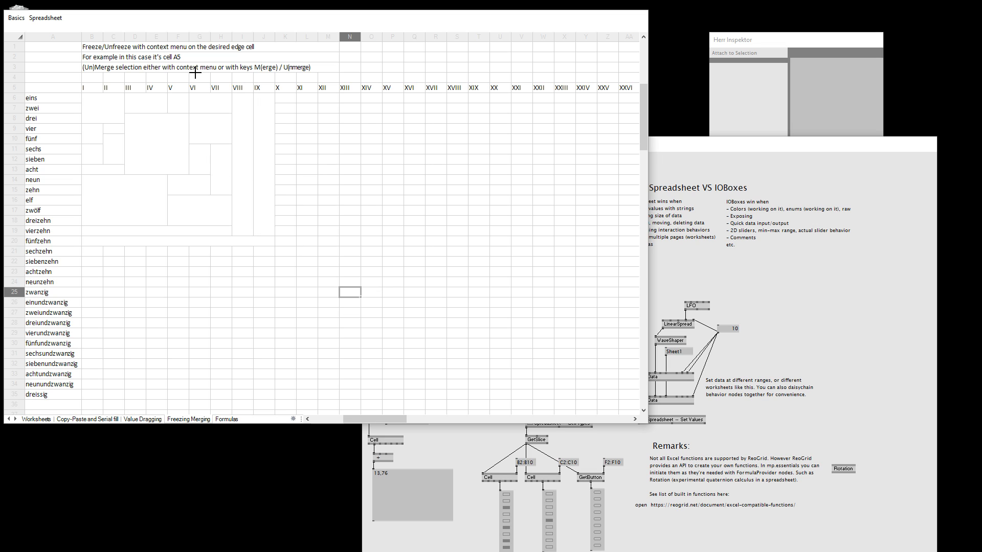
pyautogui.rightClick(67, 88)
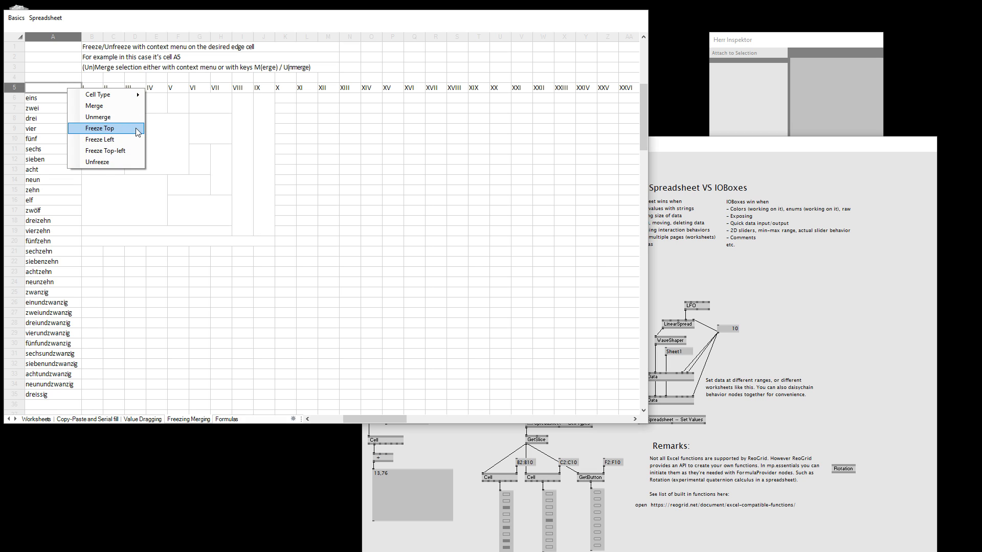
pyautogui.click(117, 150)
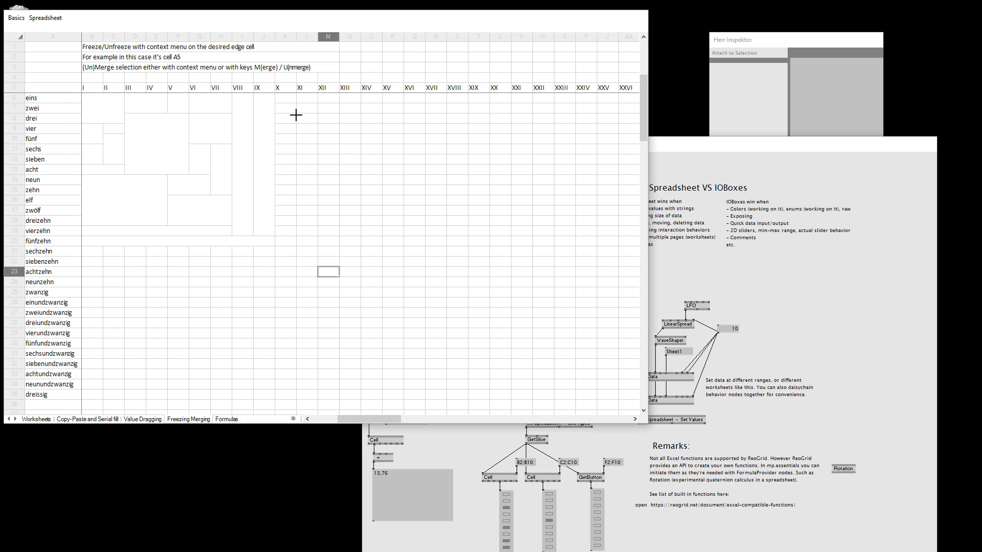
# Select several of the merged cells in the block below the Roman numeral headers to examine how they span rows and columns.
pyautogui.click(103, 104)
pyautogui.moveTo(103, 105); pyautogui.dragTo(170, 178)
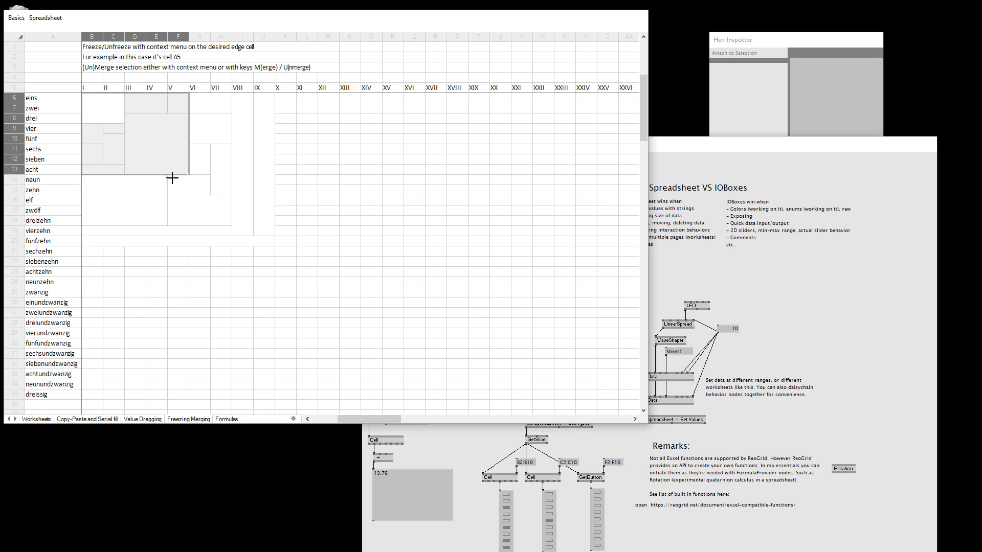
pyautogui.click(174, 183)
pyautogui.click(205, 205)
pyautogui.click(223, 170)
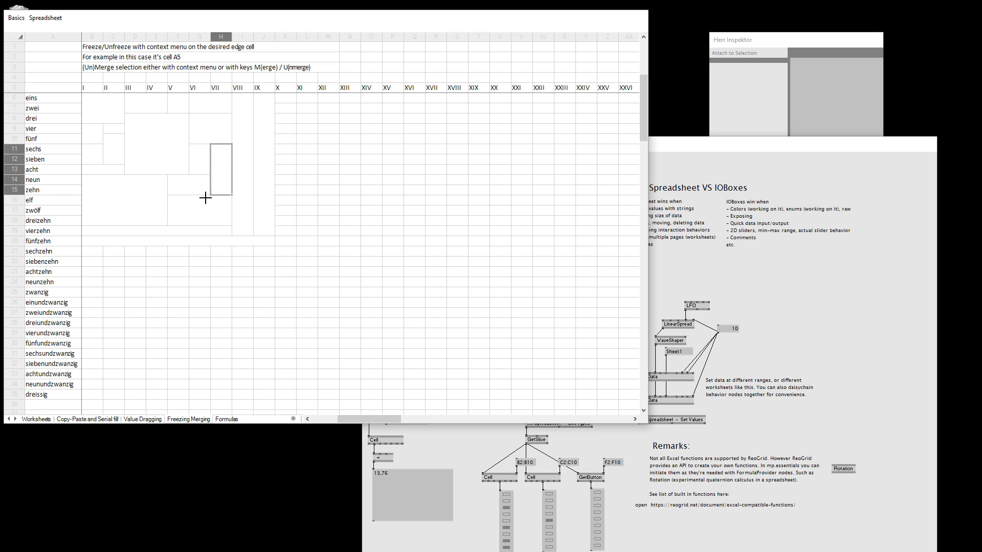
pyautogui.click(202, 188)
pyautogui.click(200, 153)
pyautogui.click(173, 149)
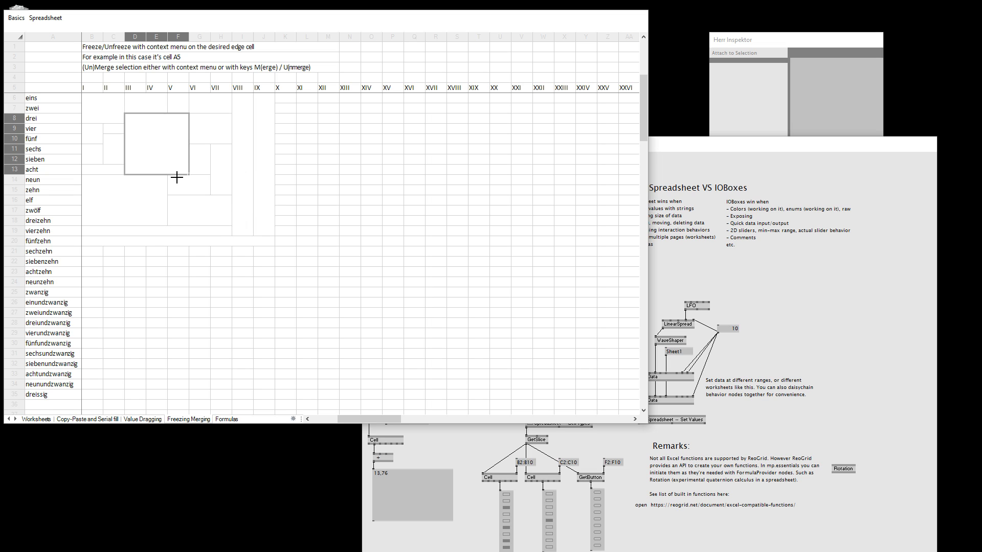
pyautogui.click(112, 144)
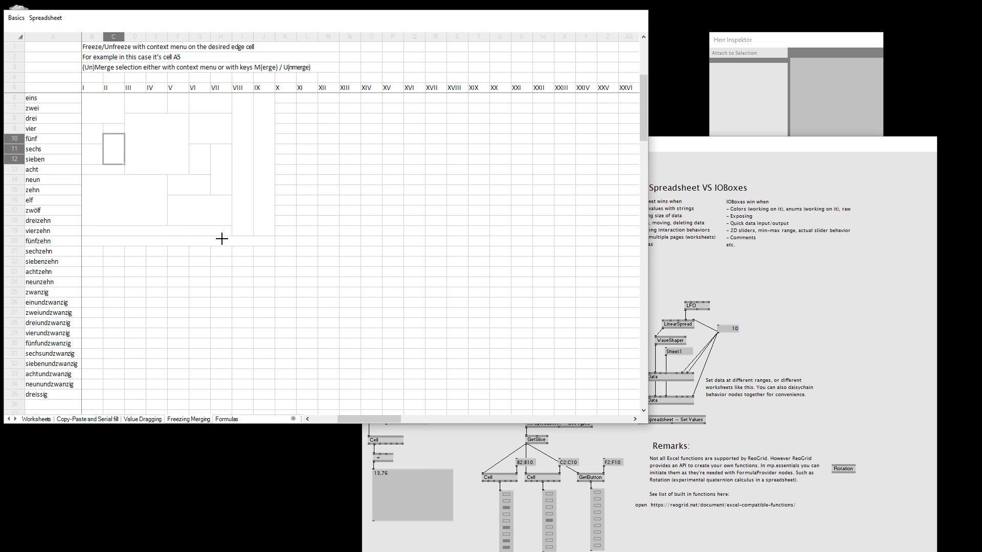
pyautogui.click(197, 210)
pyautogui.click(308, 211)
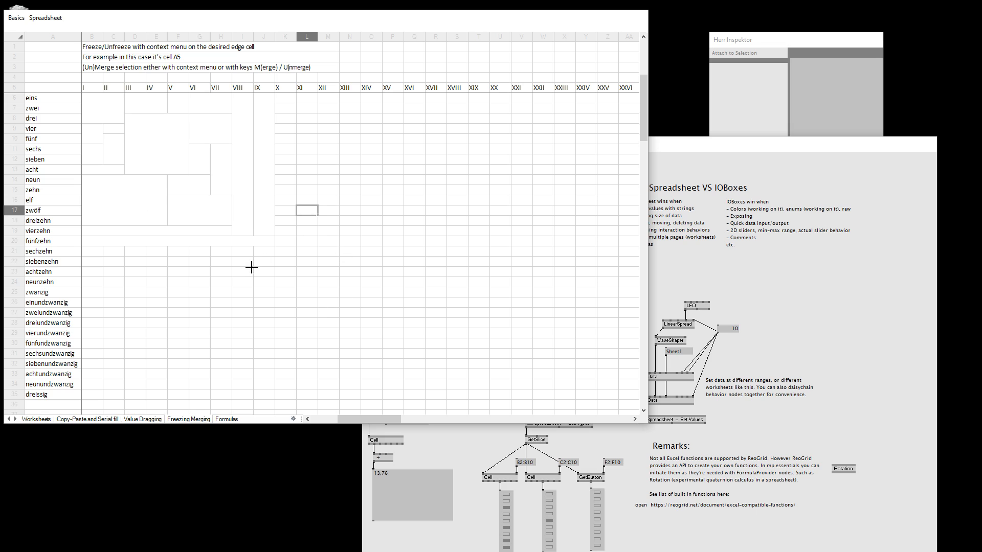
# Merge cells G21 to J21 and unmerge them again.
pyautogui.moveTo(196, 252); pyautogui.dragTo(265, 251)
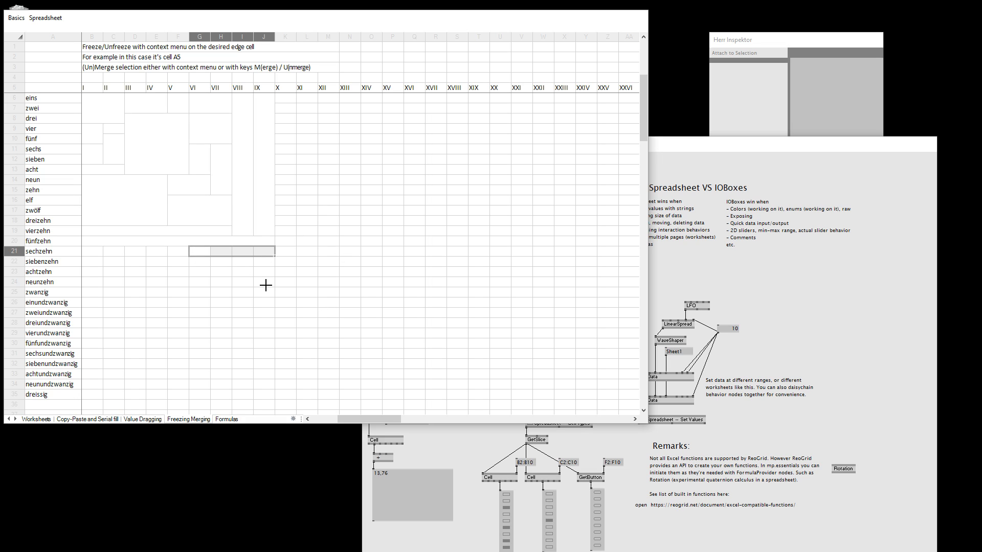
pyautogui.rightClick(230, 251)
pyautogui.click(271, 266)
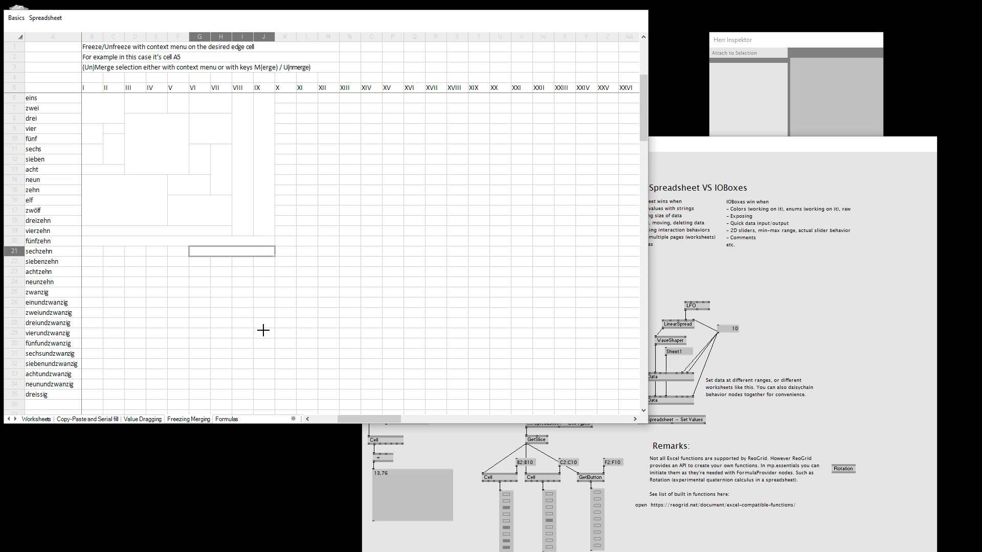
pyautogui.click(245, 262)
pyautogui.click(245, 253)
pyautogui.click(241, 292)
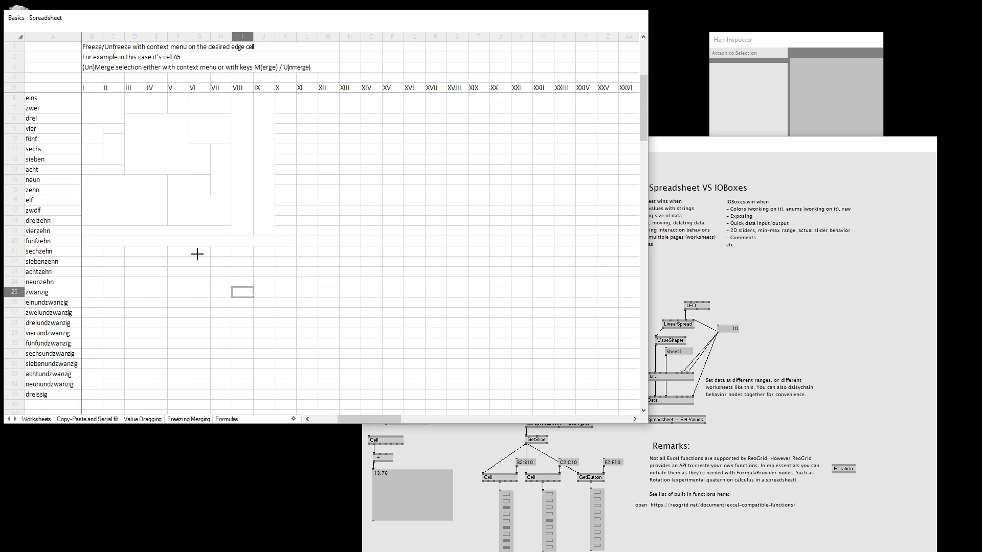
# Merge cells G21 to J21 into one cell and G22 to J22 into another.
pyautogui.moveTo(197, 254); pyautogui.dragTo(265, 249)
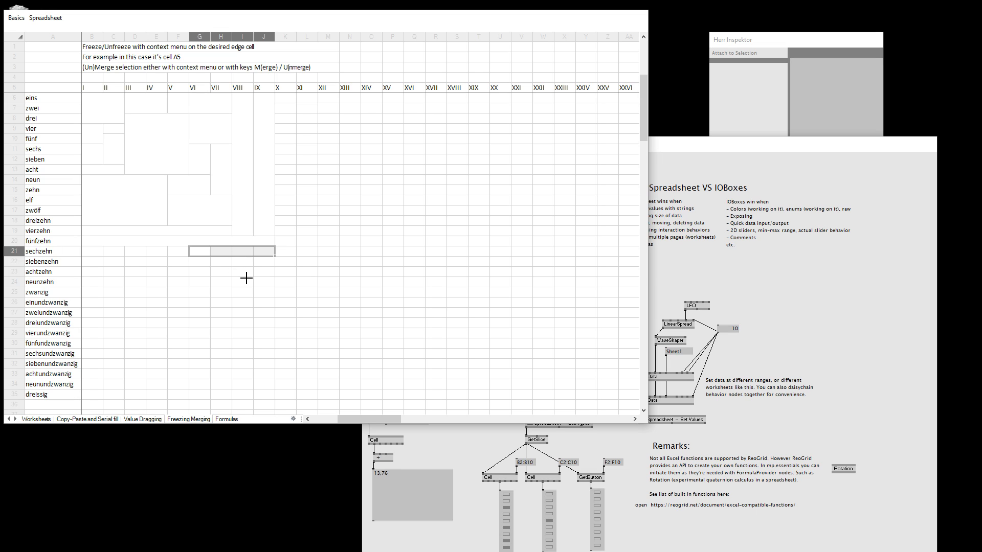
pyautogui.click(202, 262)
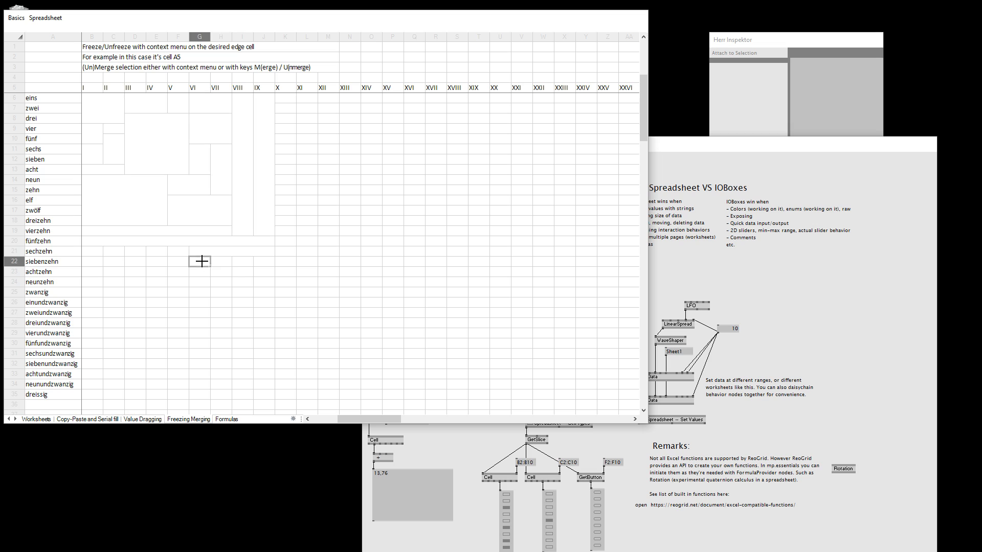
pyautogui.moveTo(201, 262); pyautogui.dragTo(258, 259)
pyautogui.click(250, 249)
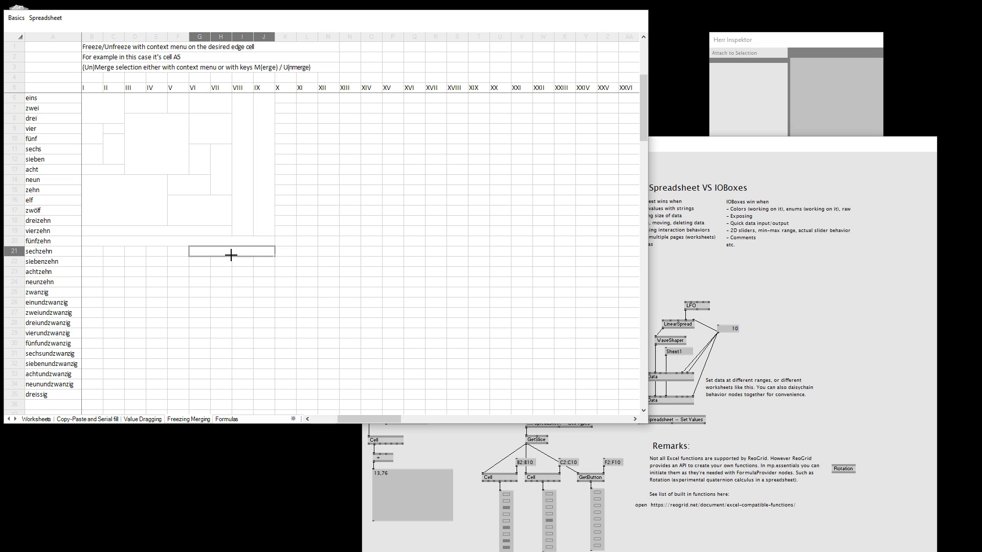
# Unmerge the merged cells G21 to J21 and G22 to J22.
pyautogui.rightClick(231, 255)
pyautogui.click(279, 278)
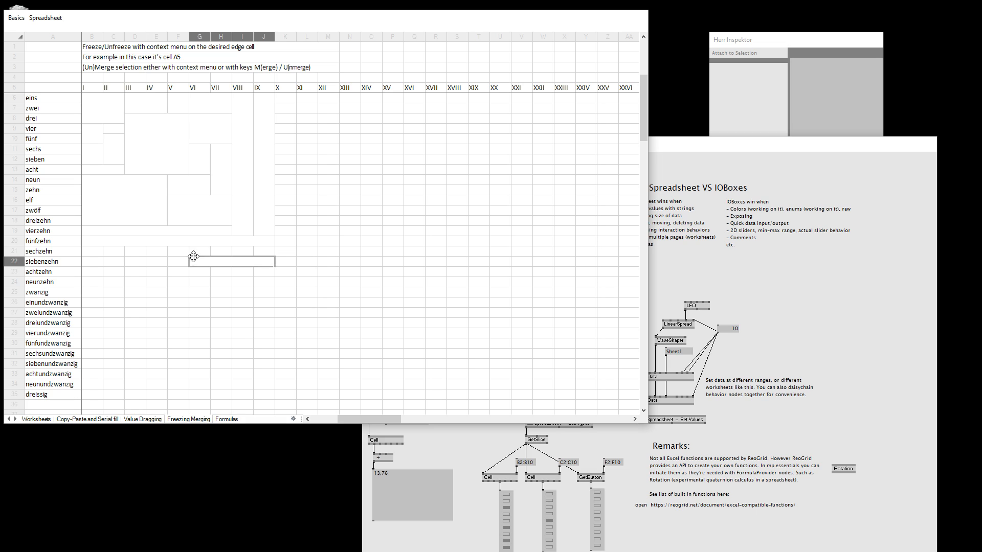
pyautogui.click(224, 249)
pyautogui.click(247, 243)
pyautogui.click(216, 264)
pyautogui.press('u')
pyautogui.click(241, 303)
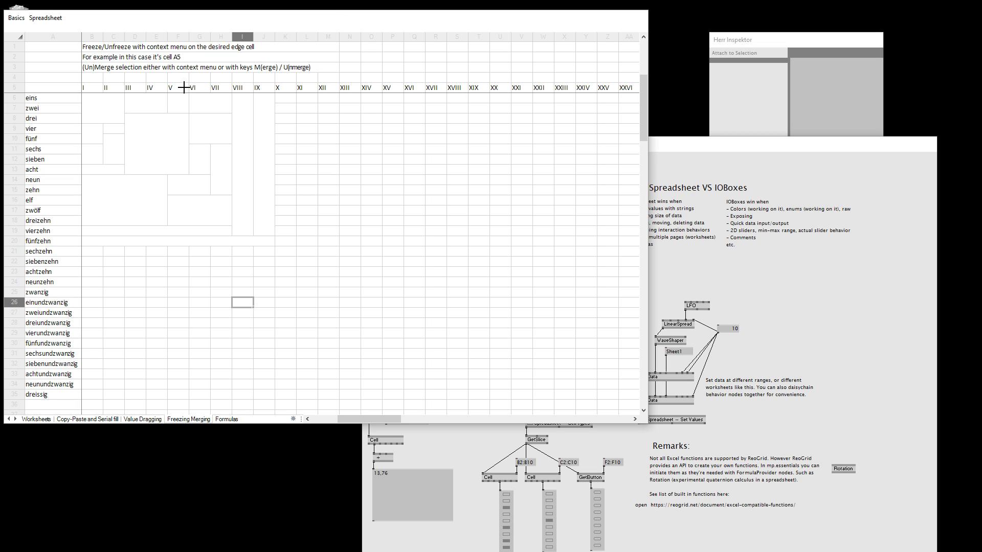
# Open the Formulas worksheet at cell B5 and consult the help patch's Remarks about supported Excel functions.
pyautogui.click(231, 420)
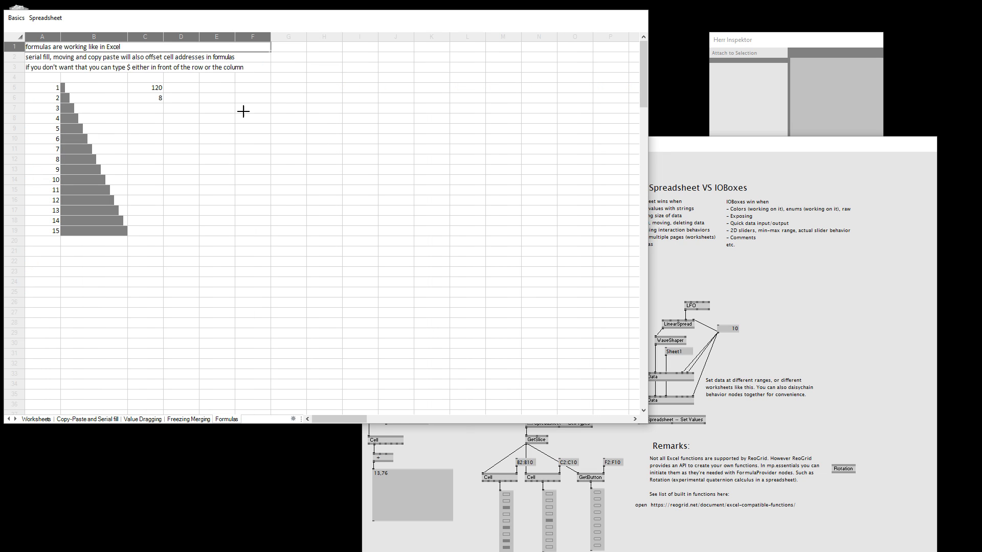
pyautogui.click(105, 88)
pyautogui.click(851, 399)
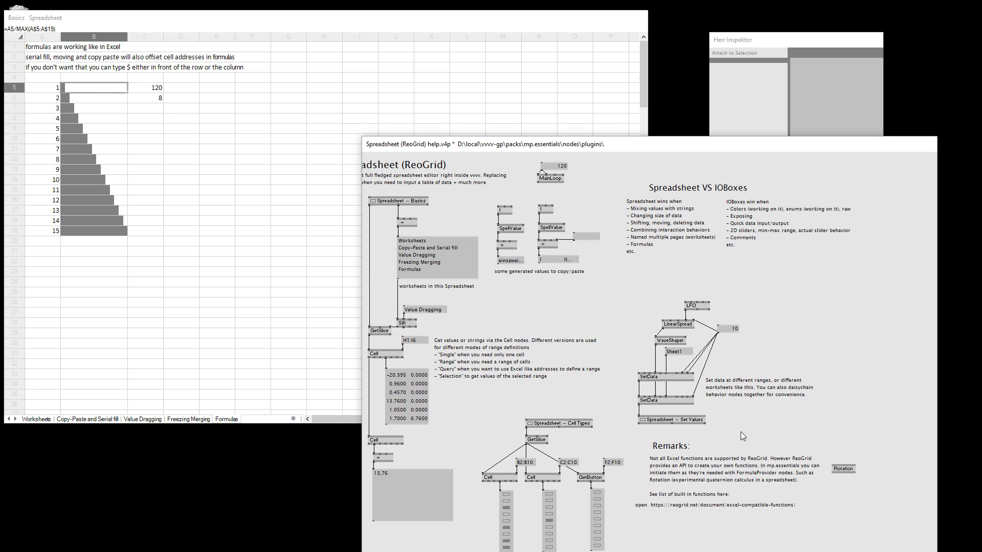
pyautogui.click(739, 465)
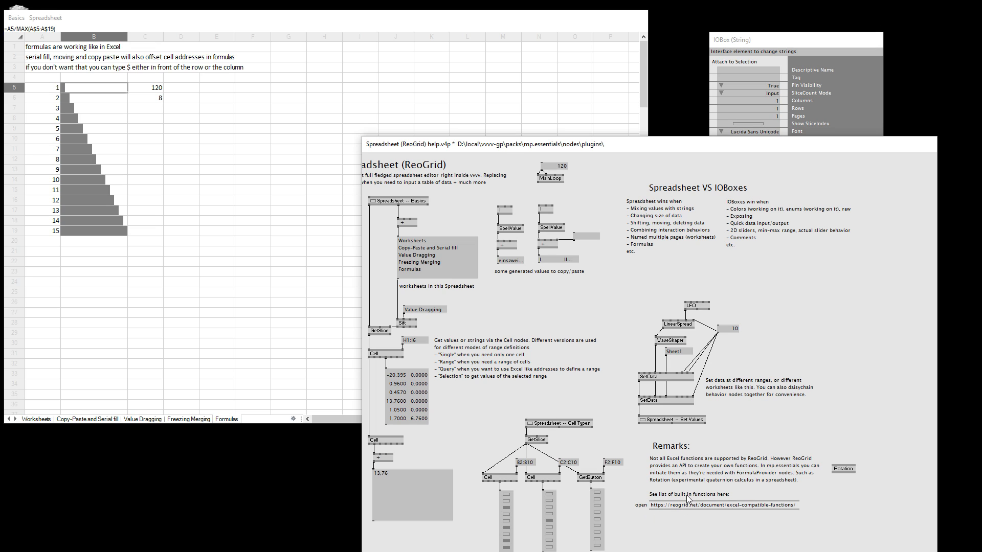
# Examine the formulas behind the bar cells in column B, comparing the relative and $-anchored references in B7 and B12.
pyautogui.click(89, 105)
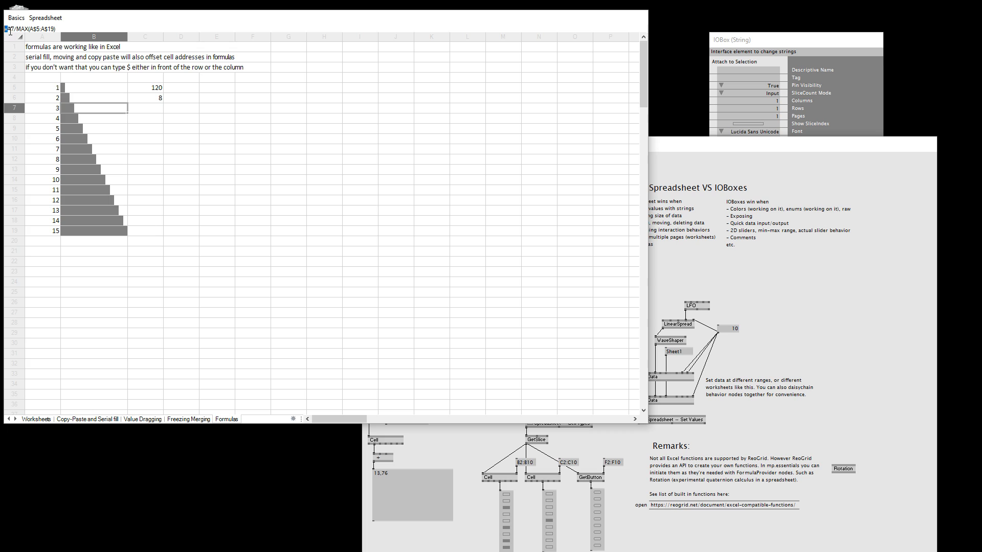
pyautogui.click(103, 158)
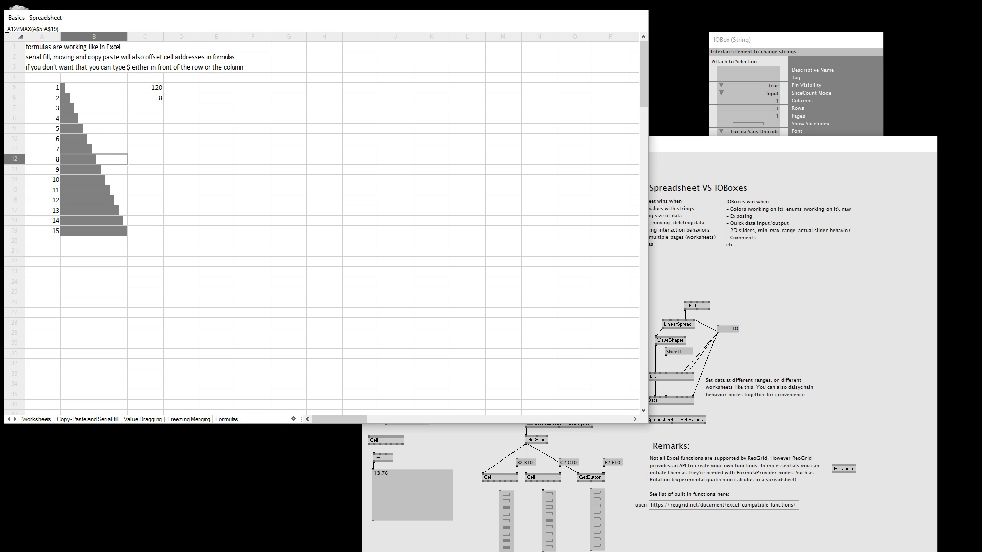
pyautogui.doubleClick(6, 28)
pyautogui.click(16, 28)
pyautogui.moveTo(19, 29); pyautogui.dragTo(70, 31)
pyautogui.click(74, 28)
pyautogui.click(73, 128)
pyautogui.click(84, 163)
pyautogui.click(97, 110)
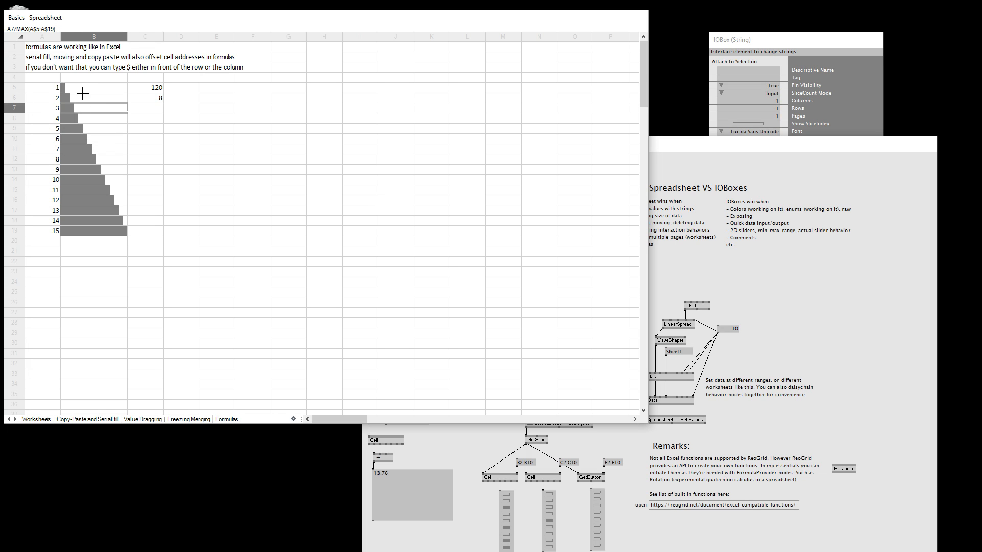
# Change the cell type of B10 to Plain and back to Horizontal Bar.
pyautogui.click(105, 139)
pyautogui.rightClick(97, 140)
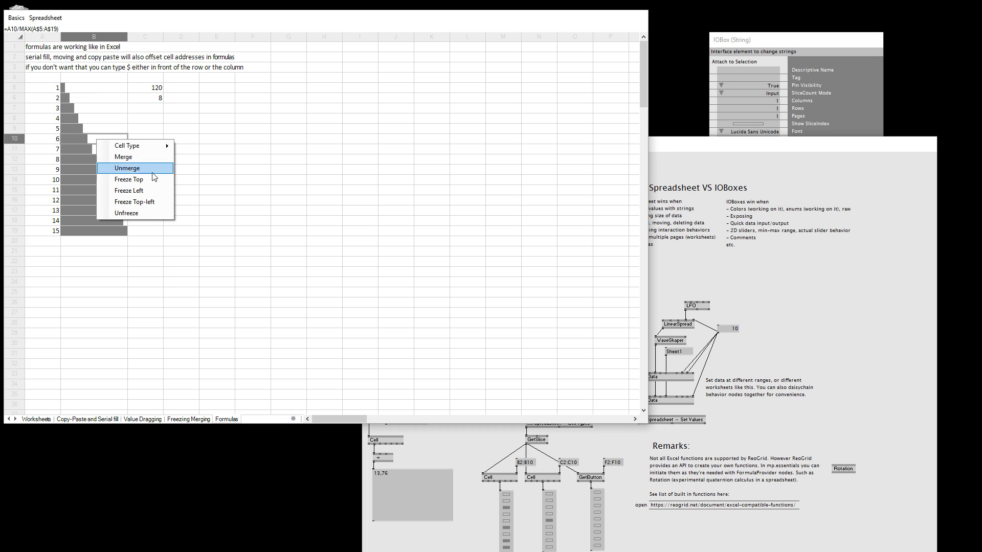
pyautogui.moveTo(144, 152)
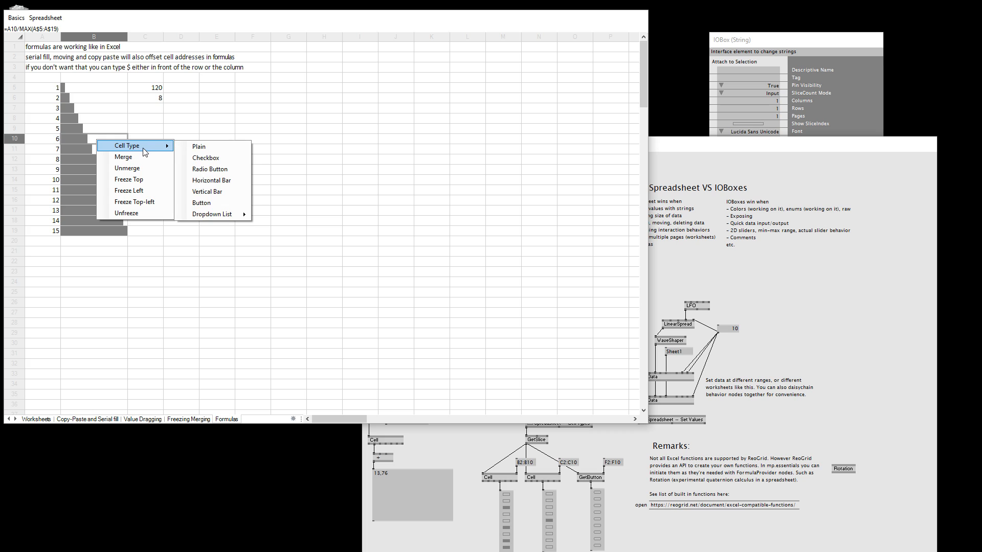
pyautogui.click(215, 146)
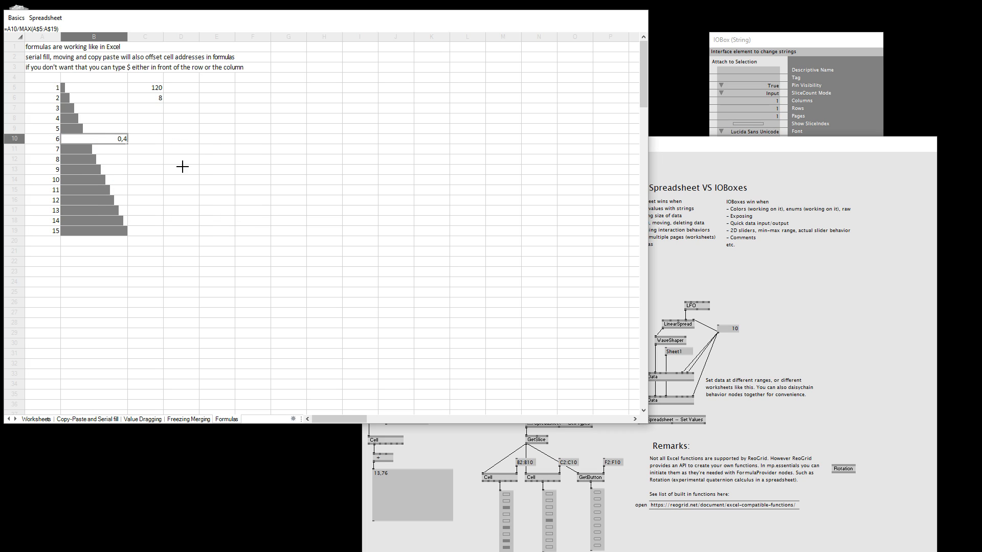
pyautogui.rightClick(100, 138)
pyautogui.moveTo(132, 145)
pyautogui.click(229, 181)
# Vary the value in cell A19 up to 20.7 and down to 13.6 by value dragging to test the formulas and bars.
pyautogui.click(32, 229)
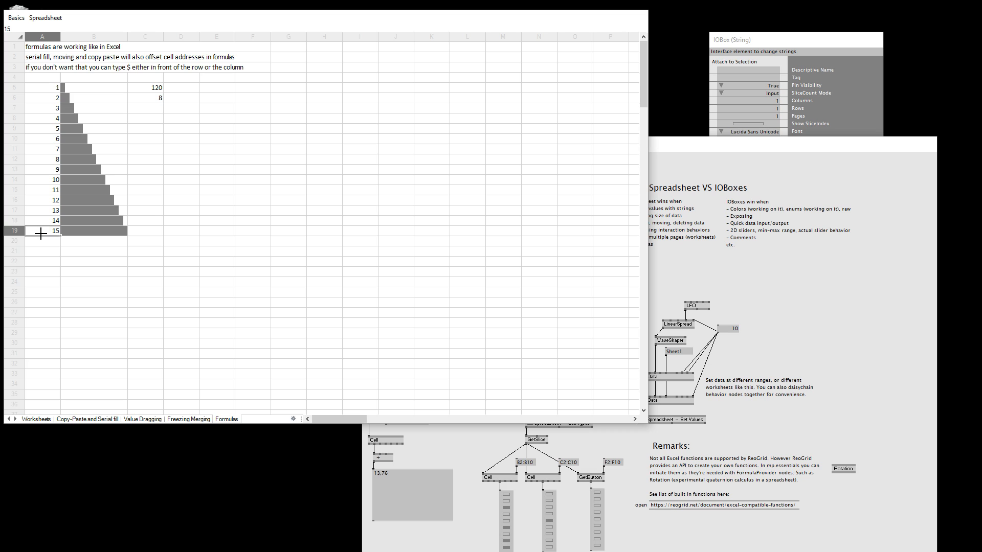
pyautogui.scroll(9, 41, 233)
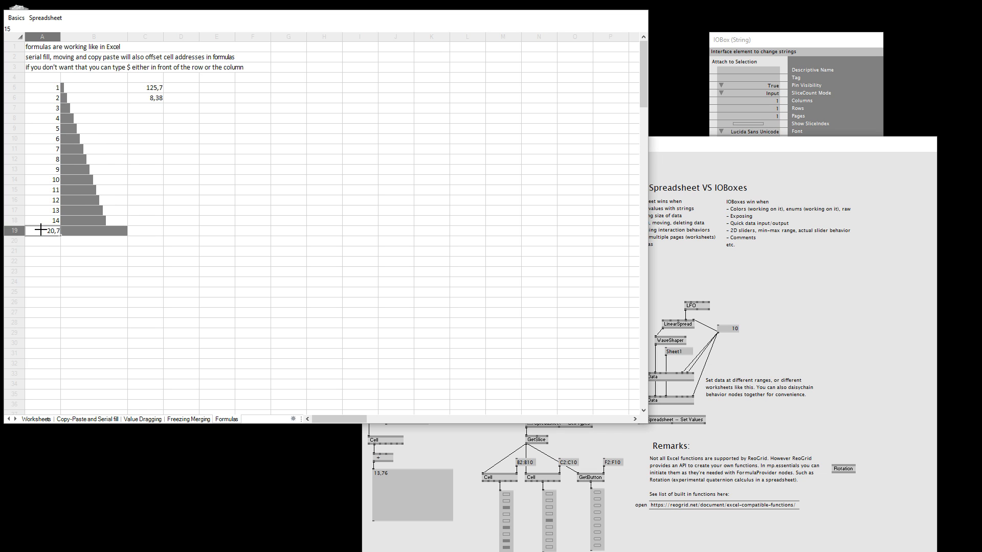
pyautogui.moveTo(40, 232)
pyautogui.mouseDown()
pyautogui.moveTo(40, 241)
pyautogui.moveTo(40, 216)
pyautogui.moveTo(37, 246)
pyautogui.moveTo(40, 230)
pyautogui.mouseUp()
pyautogui.click(39, 248)
# Set the value of cell A19 to 15.
pyautogui.doubleClick(39, 231)
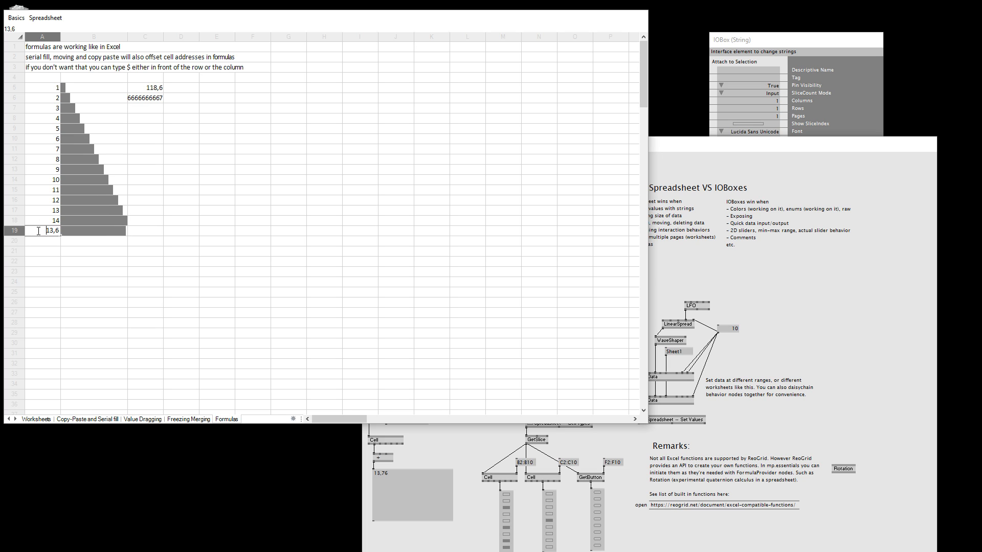
pyautogui.write('15')
pyautogui.click(112, 257)
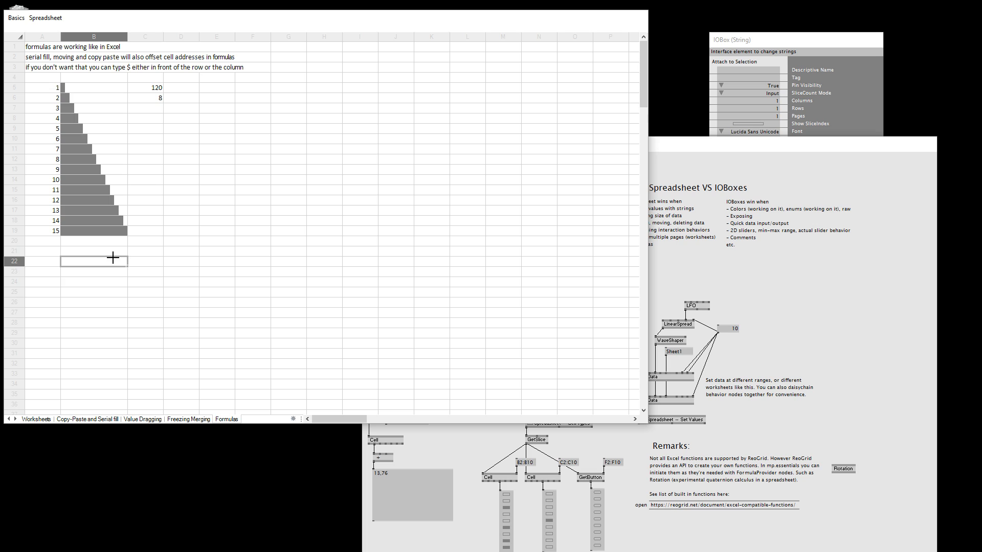
# Move the block A5:B19 five rows down to A10:B24 and undo the move.
pyautogui.click(91, 88)
pyautogui.moveTo(44, 90); pyautogui.dragTo(91, 281)
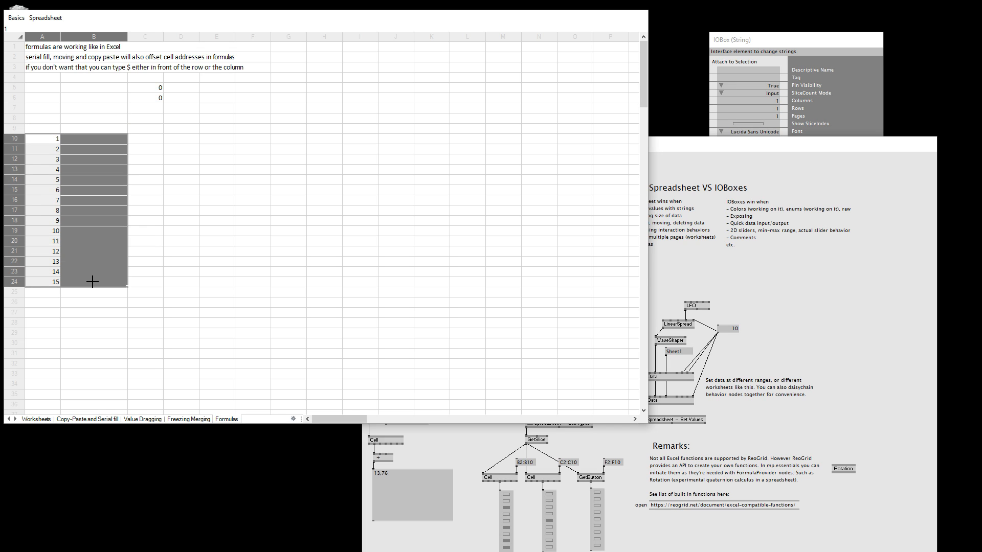
pyautogui.hotkey('ctrl', 'z')
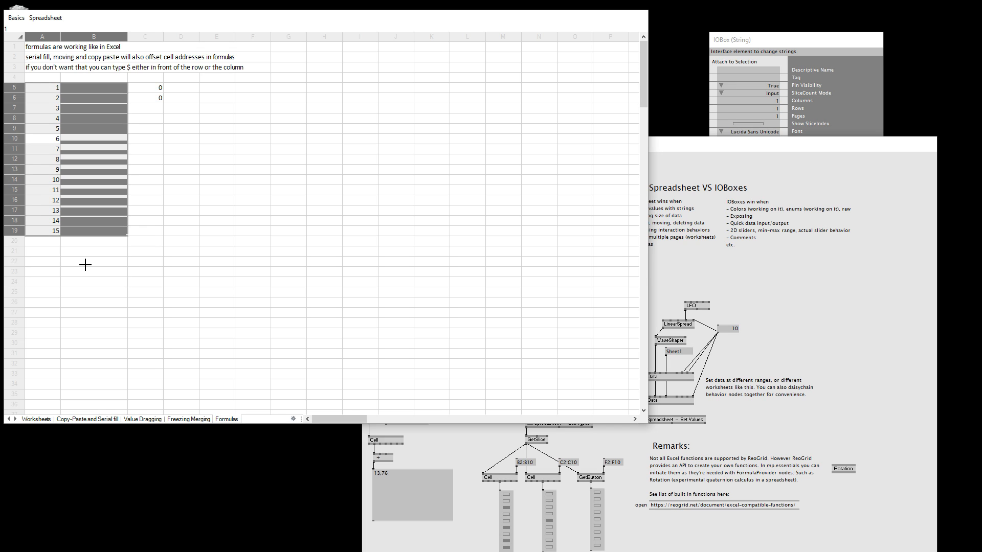
pyautogui.click(106, 260)
# Change the cell type of range B5:B19 to Horizontal Bar.
pyautogui.click(96, 89)
pyautogui.moveTo(96, 89); pyautogui.dragTo(98, 230)
pyautogui.rightClick(103, 130)
pyautogui.moveTo(150, 136)
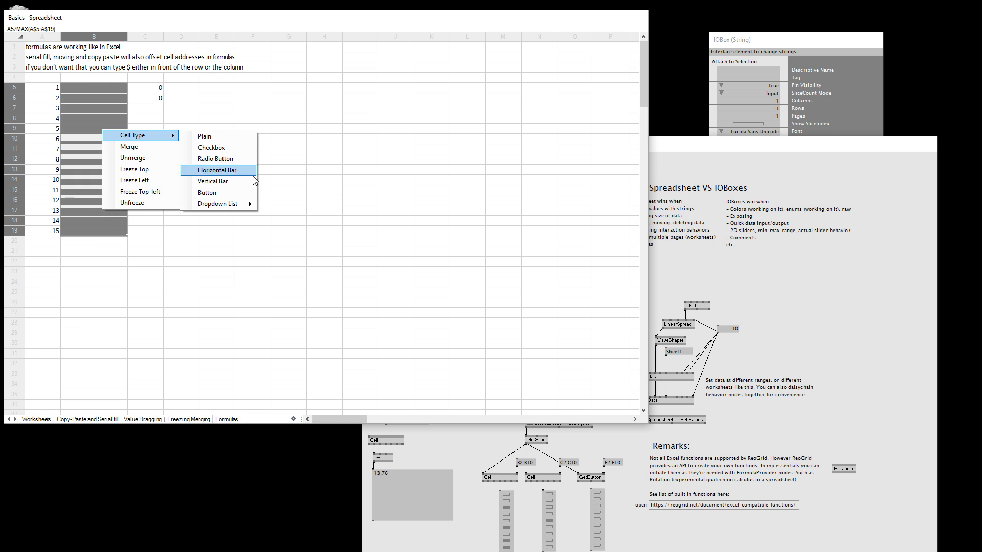
pyautogui.click(225, 170)
pyautogui.click(172, 173)
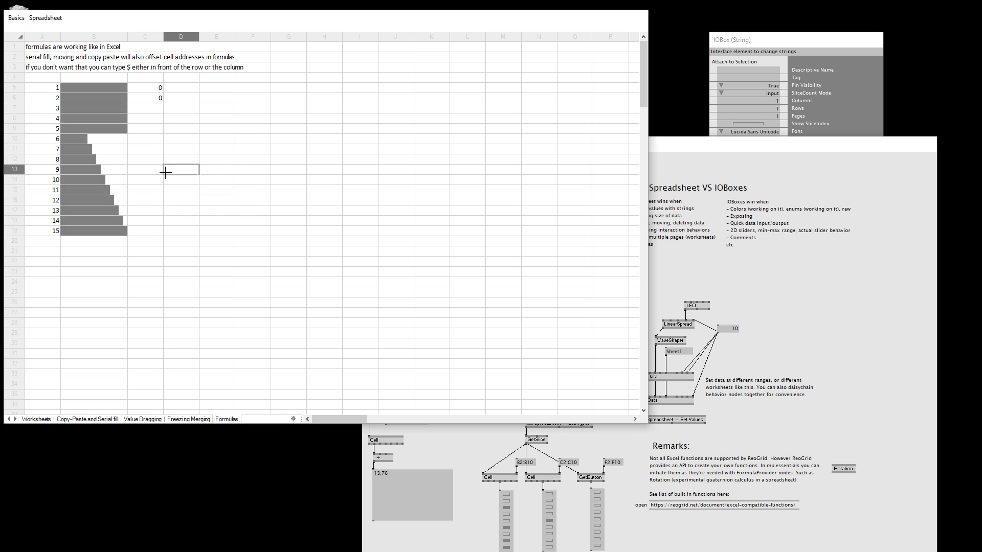
# Reapply the value 1 in cell A5 to recalculate the dependent formulas in columns B and C.
pyautogui.click(102, 85)
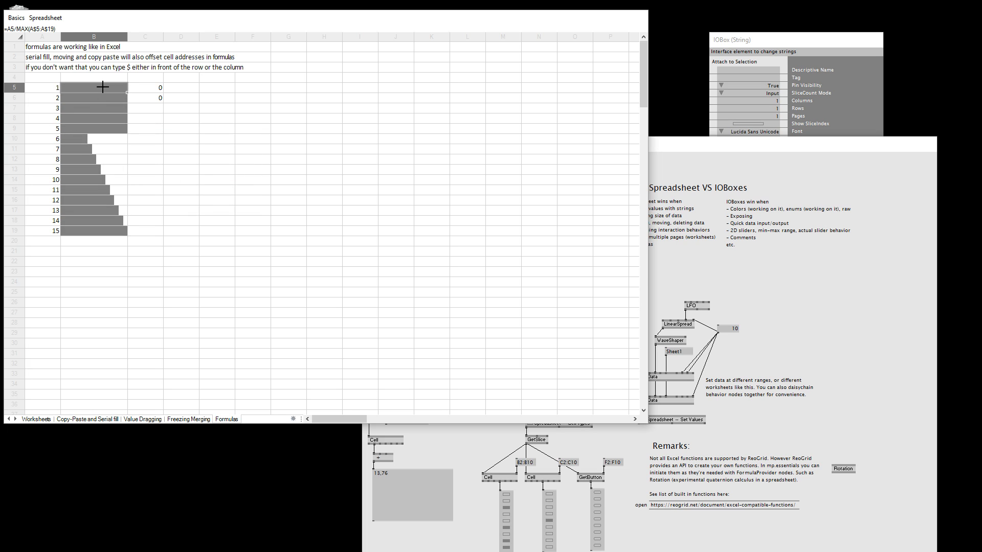
pyautogui.click(95, 125)
pyautogui.click(43, 92)
pyautogui.moveTo(44, 91); pyautogui.dragTo(44, 91)
pyautogui.click(220, 186)
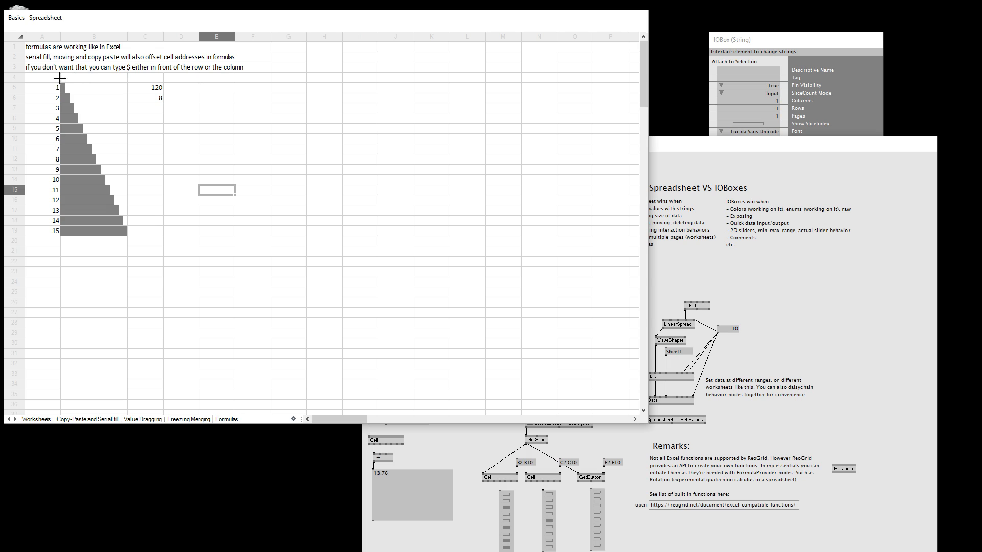
# Inspect the formulas in cells B5, B9, B15 and B16 against the source values in A5:A19.
pyautogui.click(50, 90)
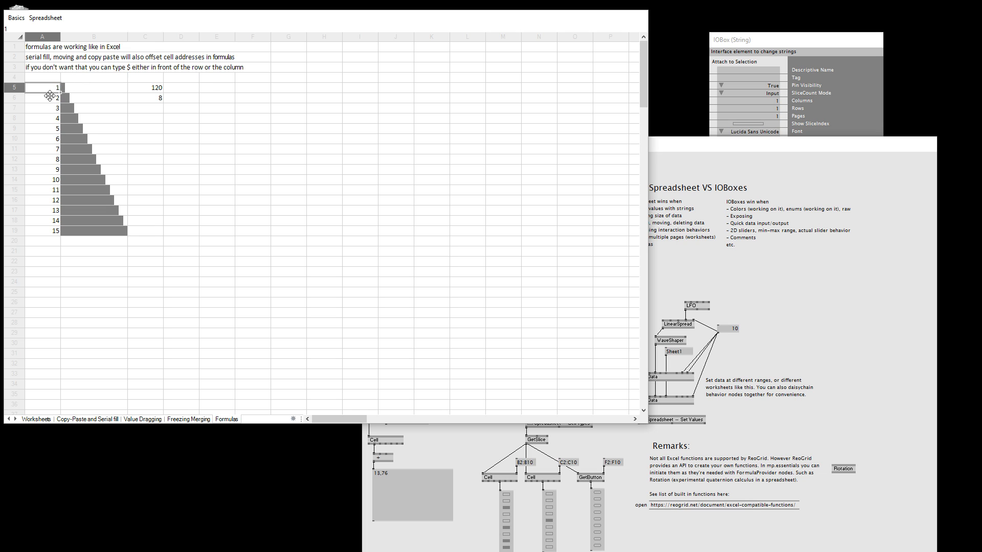
pyautogui.click(123, 125)
pyautogui.click(104, 188)
pyautogui.click(102, 200)
pyautogui.click(101, 131)
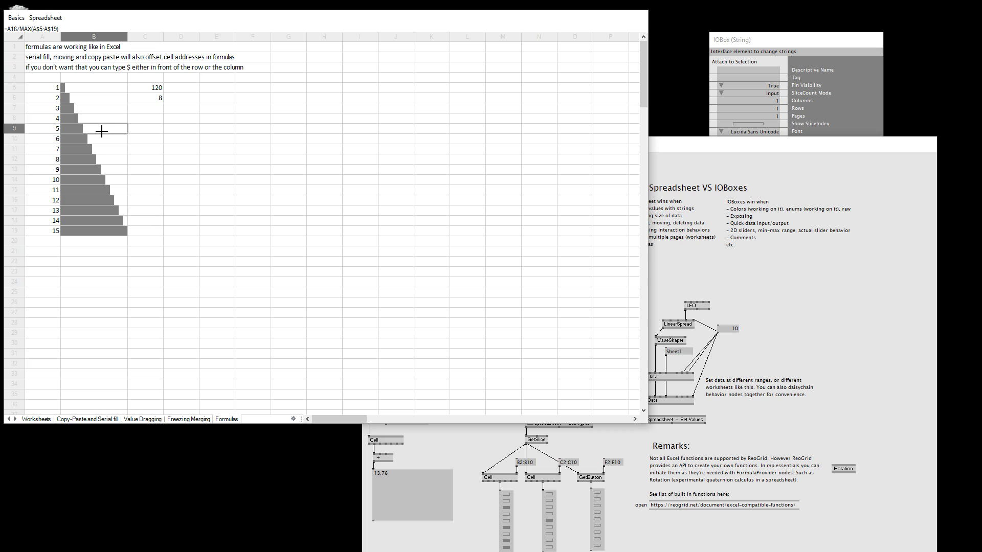
pyautogui.click(92, 89)
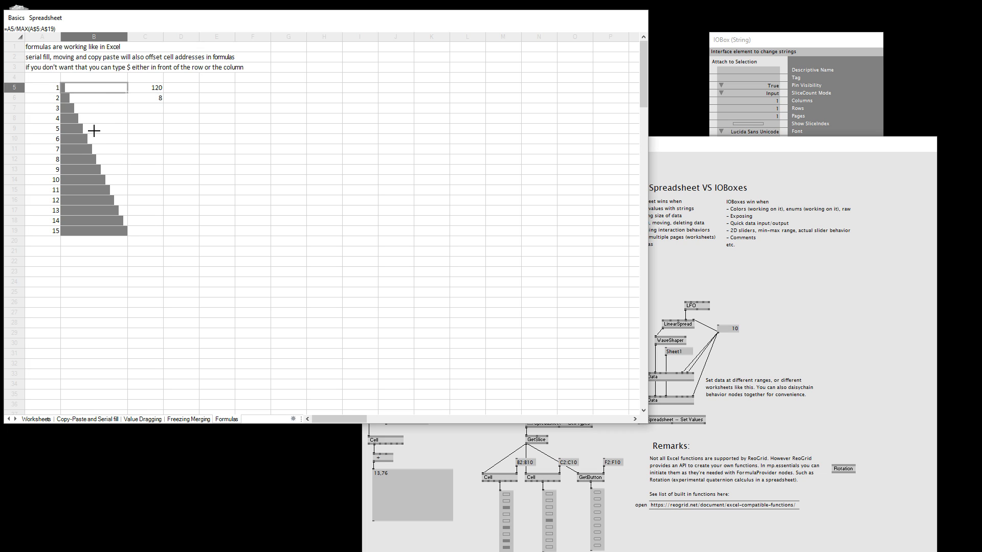
pyautogui.moveTo(38, 86); pyautogui.dragTo(105, 228)
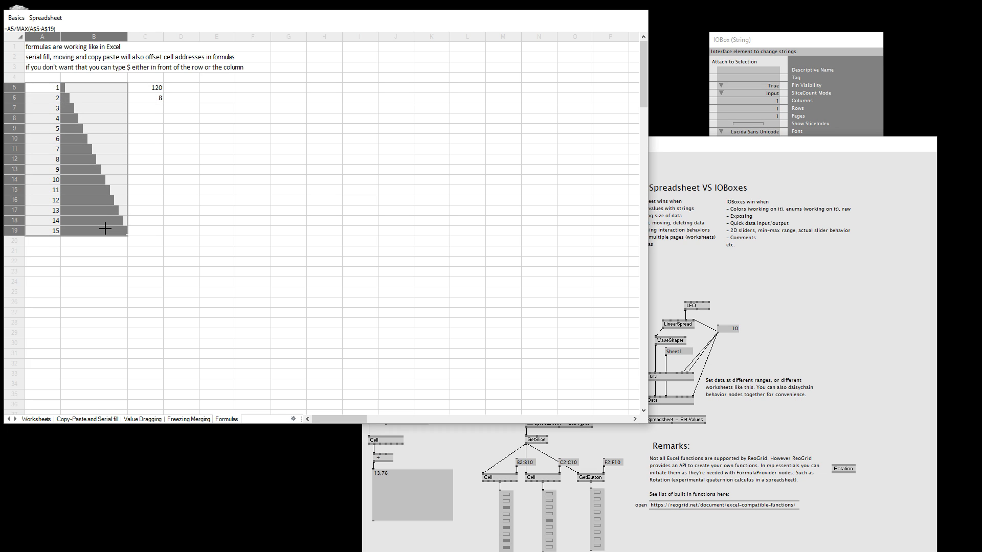
pyautogui.click(75, 127)
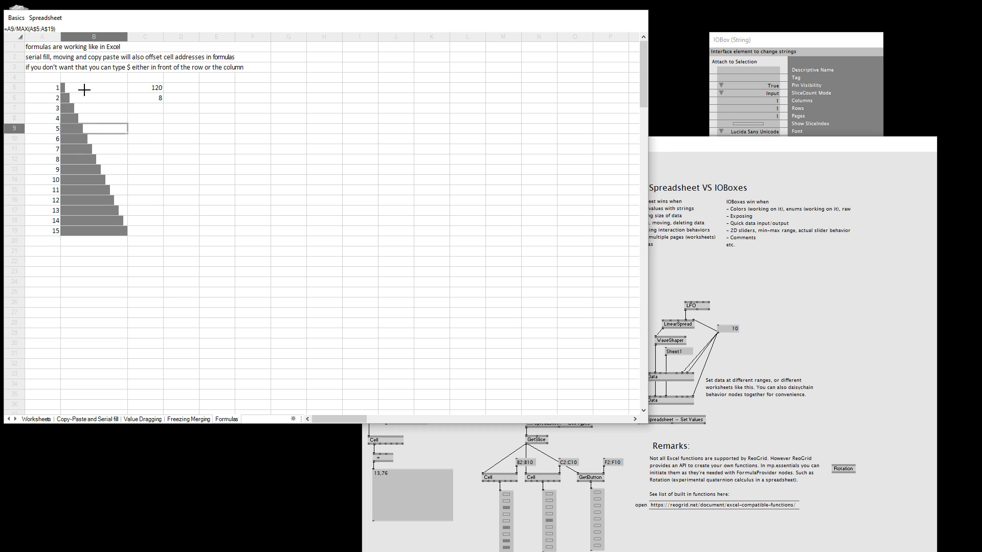
pyautogui.moveTo(40, 87); pyautogui.dragTo(41, 243)
# Move the block B12:B17 to E13:E18 on the Copy-Paste and Serial fill worksheet and return to the Formulas worksheet.
pyautogui.click(84, 420)
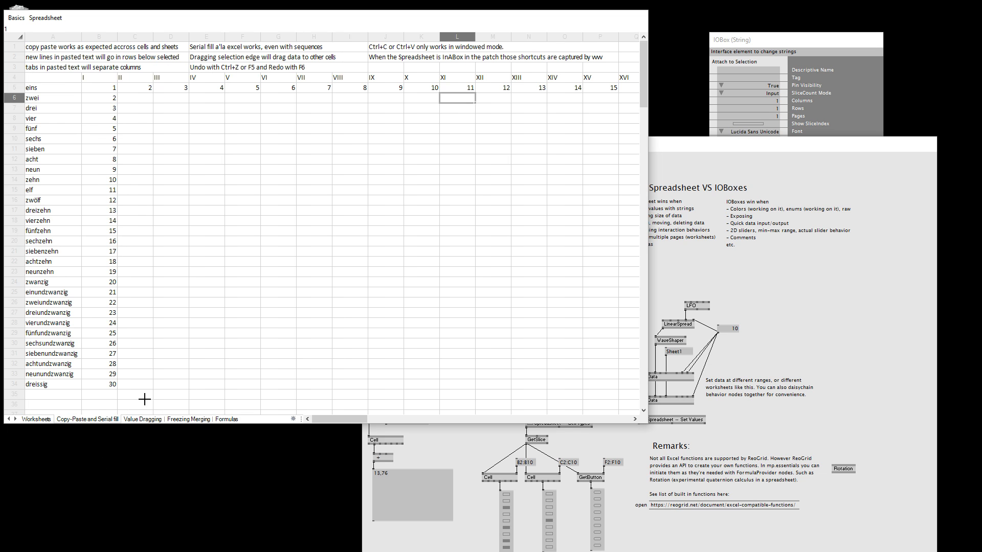
pyautogui.moveTo(112, 160); pyautogui.dragTo(205, 226)
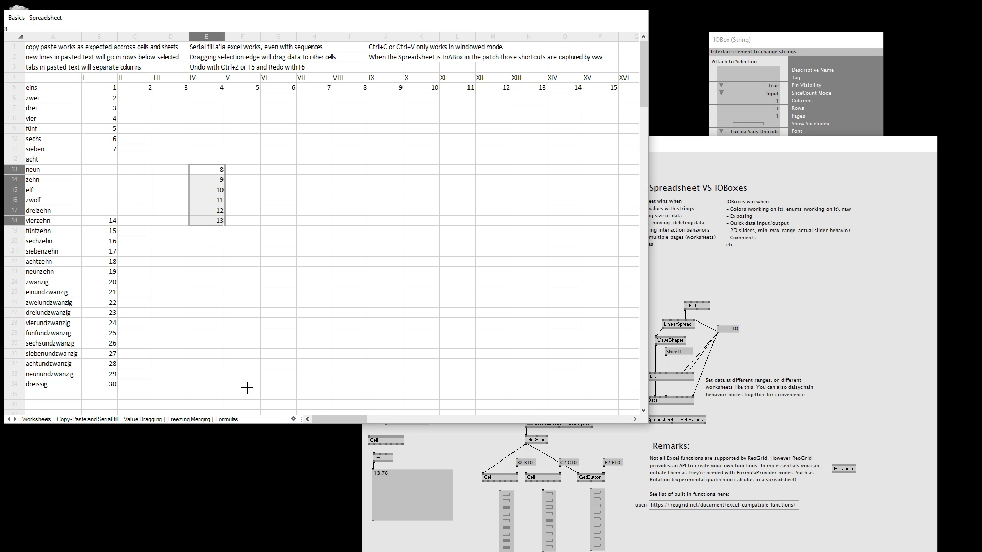
pyautogui.click(223, 420)
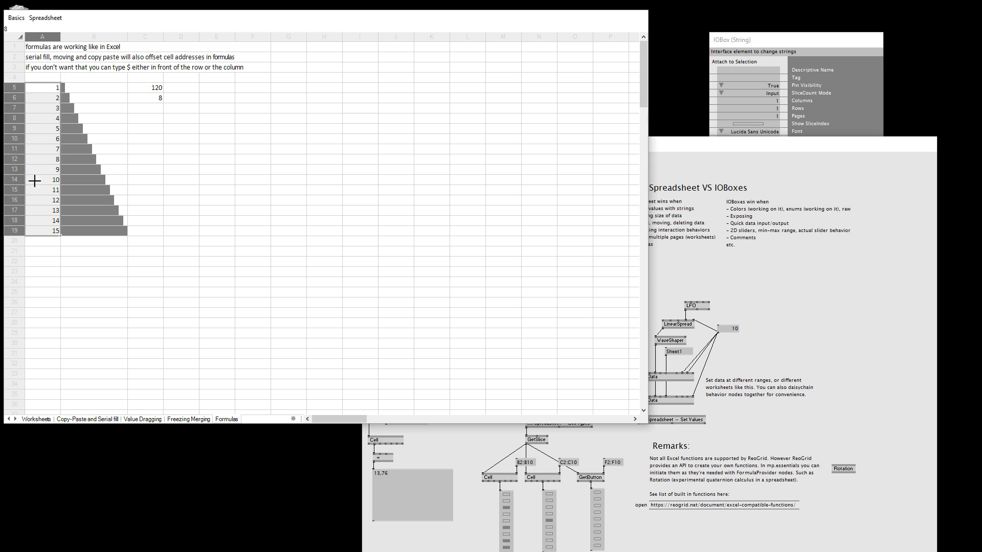
# Examine the relative and $-fixed references in the formulas of B7, B5 and B8 against range A5:A19.
pyautogui.click(48, 199)
pyautogui.click(74, 108)
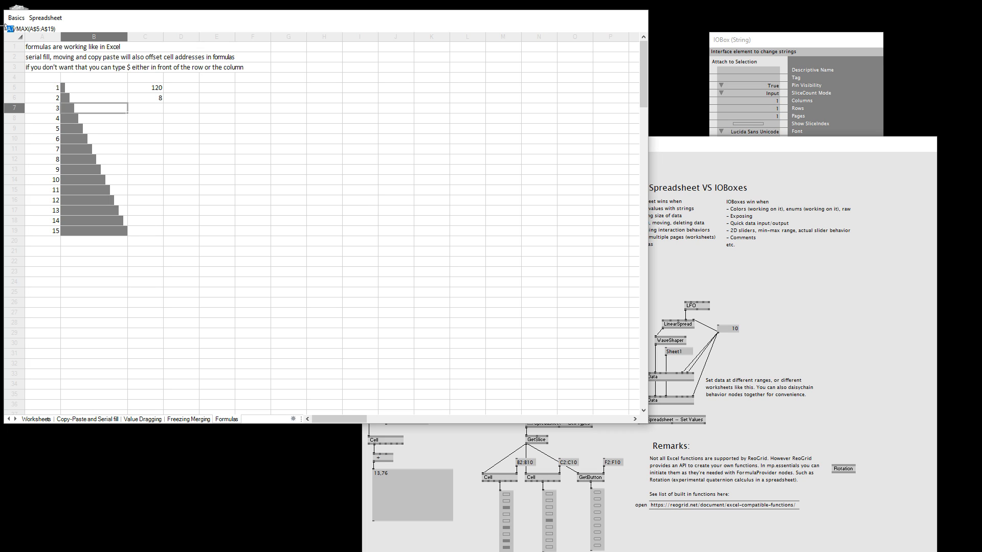
pyautogui.click(51, 109)
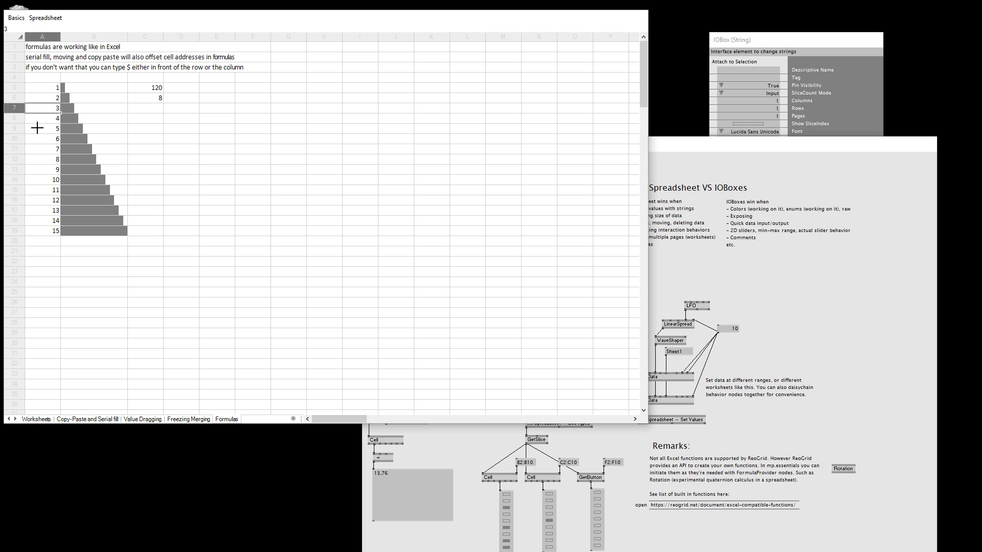
pyautogui.click(104, 110)
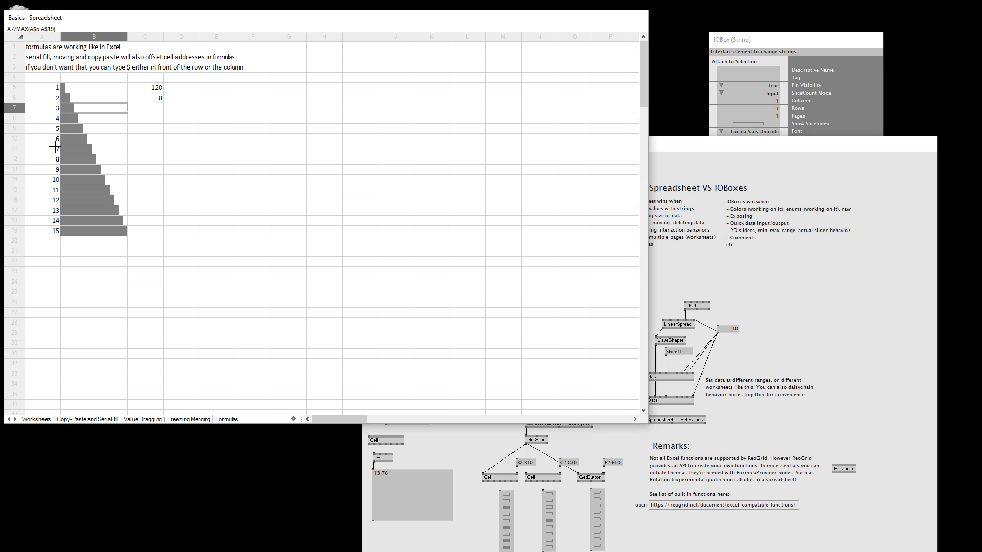
pyautogui.moveTo(55, 87); pyautogui.dragTo(88, 230)
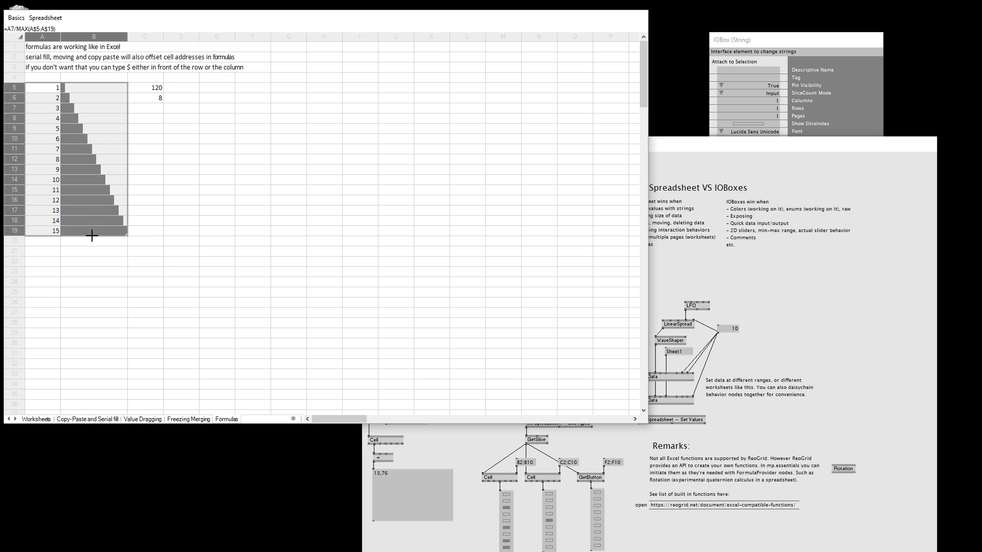
pyautogui.click(83, 91)
pyautogui.moveTo(88, 98); pyautogui.dragTo(107, 189)
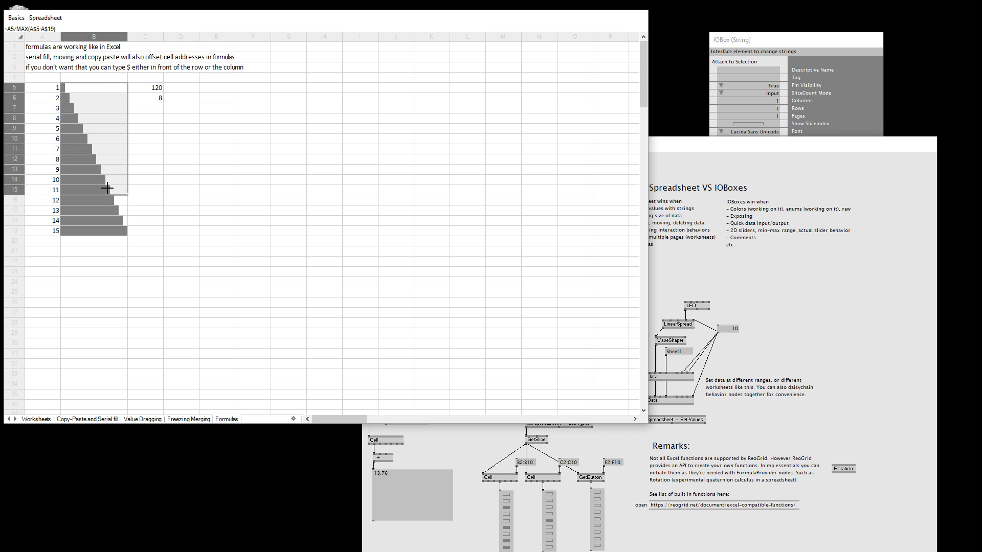
pyautogui.click(216, 148)
pyautogui.moveTo(41, 90); pyautogui.dragTo(57, 232)
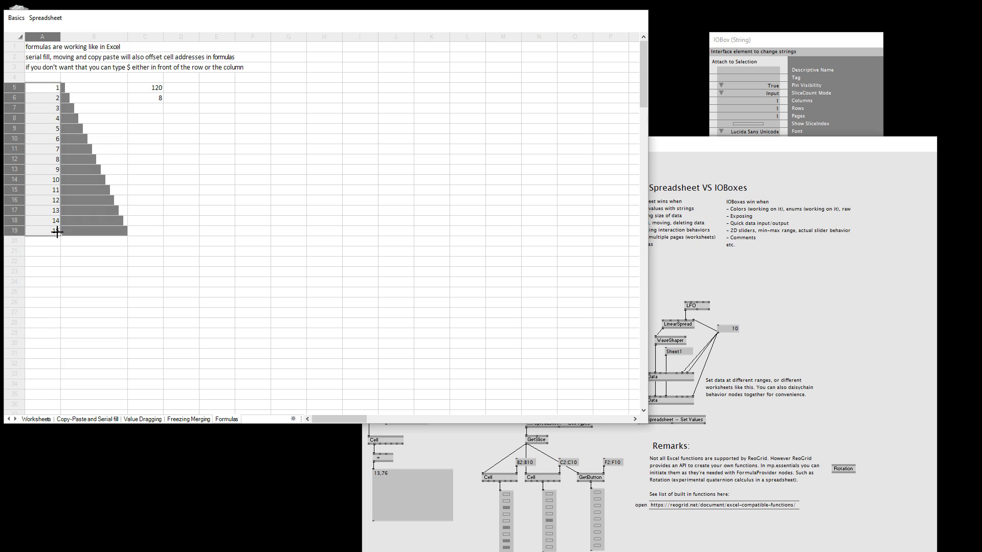
pyautogui.click(92, 118)
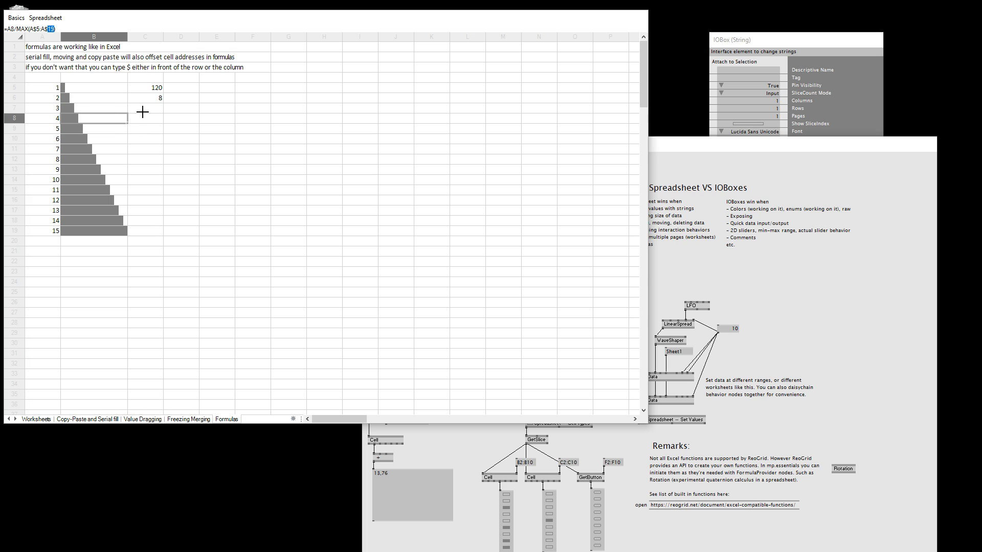
# Compare the SUM formula in C5 with the AVERAGE formula in C6 and their $-fixed column references.
pyautogui.click(153, 97)
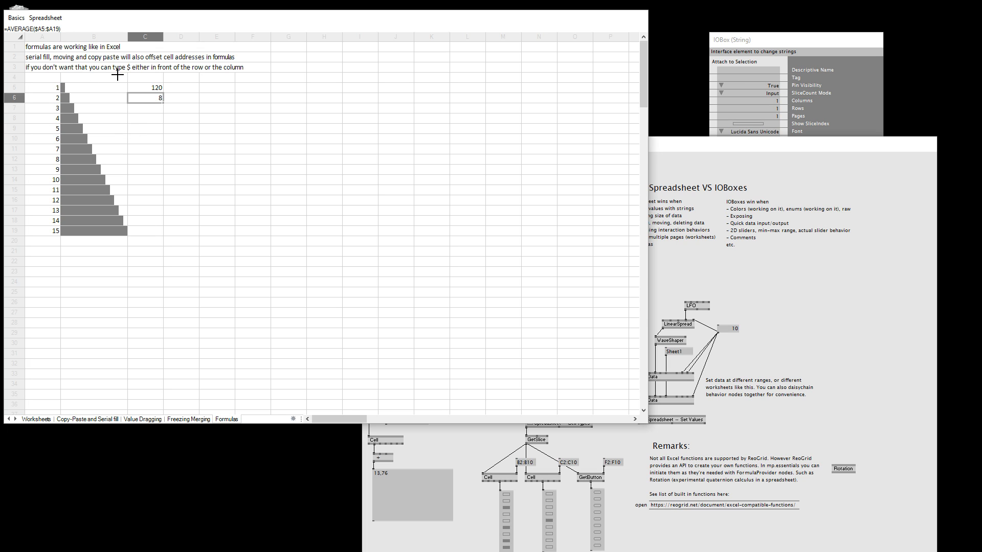
pyautogui.click(141, 88)
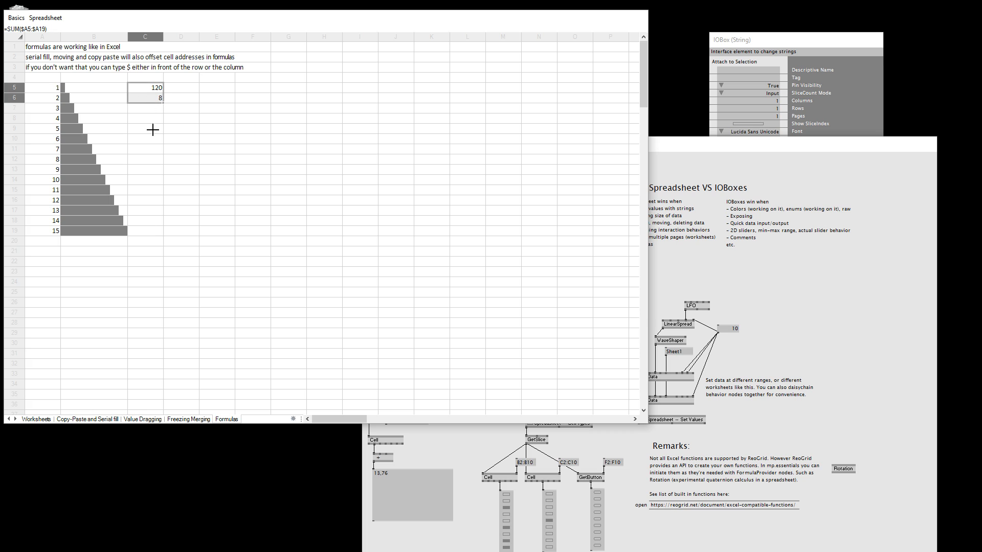
pyautogui.click(150, 97)
pyautogui.click(144, 88)
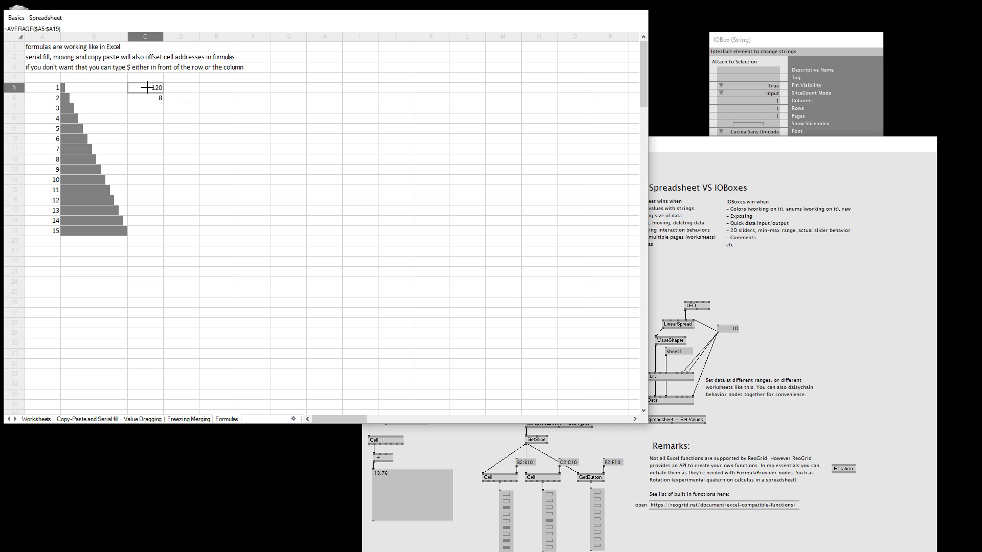
pyautogui.click(144, 97)
pyautogui.click(147, 87)
pyautogui.click(153, 96)
pyautogui.moveTo(145, 87); pyautogui.dragTo(145, 98)
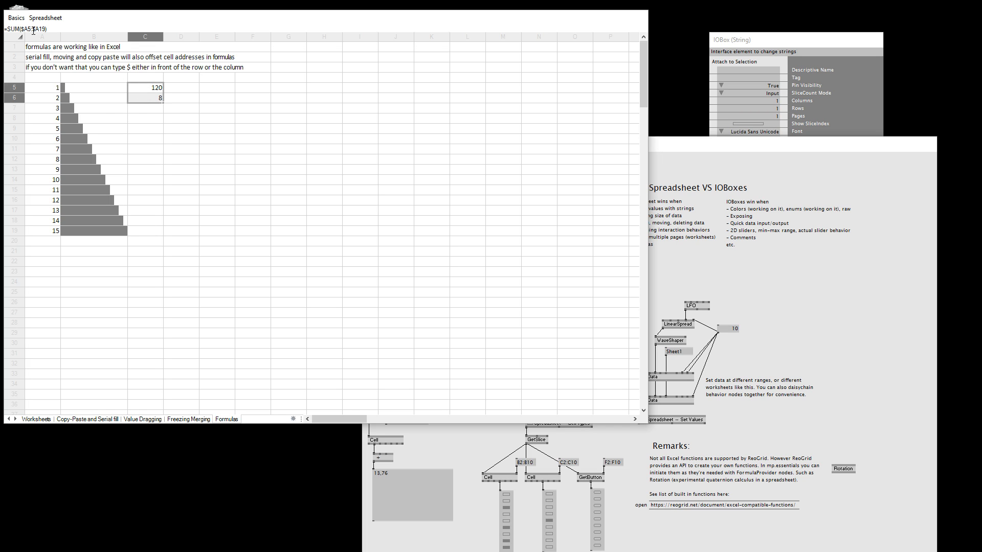
pyautogui.click(152, 88)
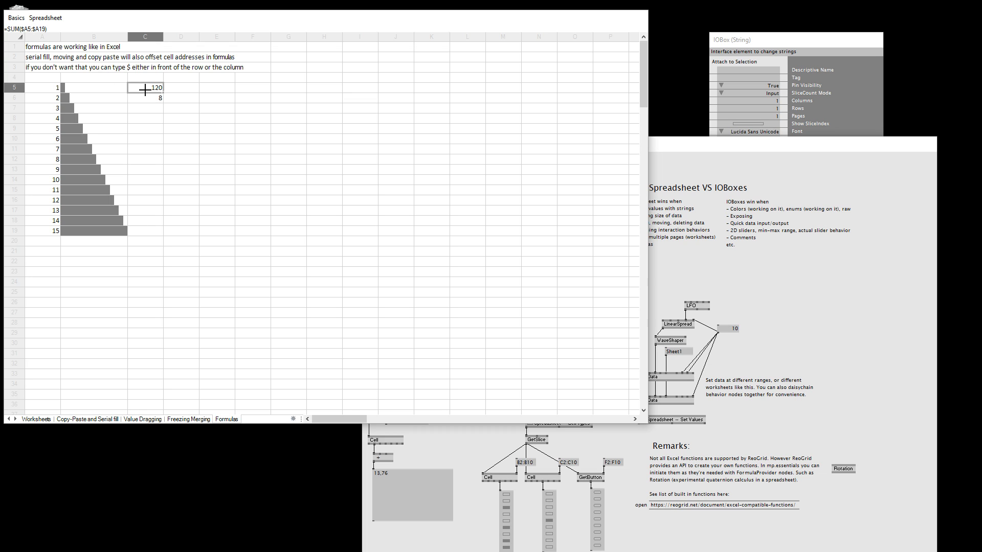
# Move the block A5:C19 one row down to A6:C20 and recalculate its formulas from cell A6.
pyautogui.moveTo(145, 88); pyautogui.dragTo(45, 245)
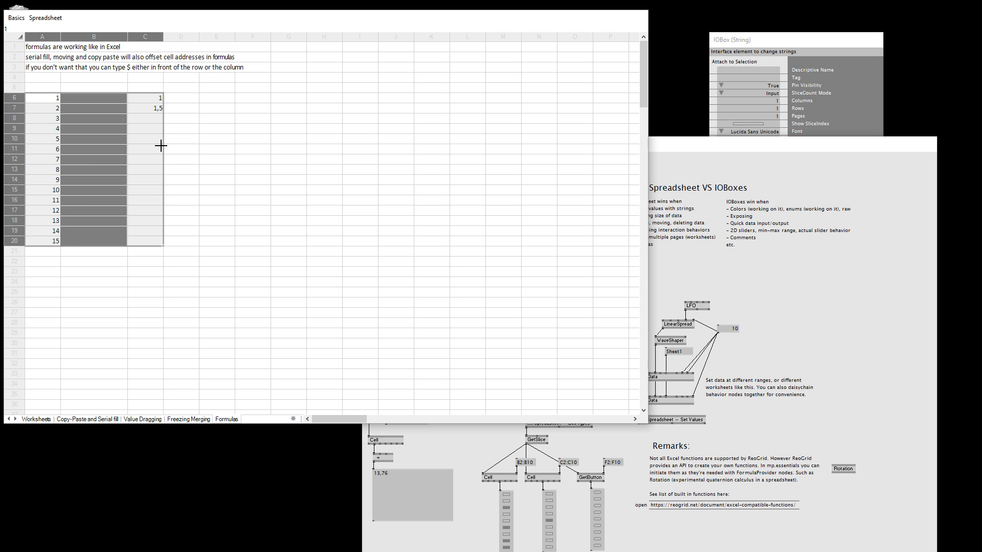
pyautogui.click(94, 120)
pyautogui.click(35, 100)
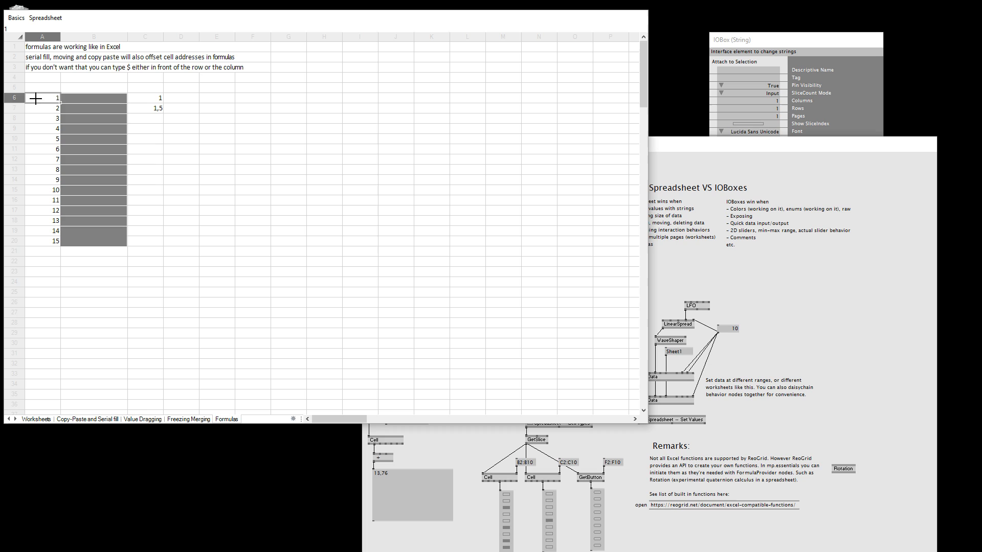
pyautogui.click(162, 135)
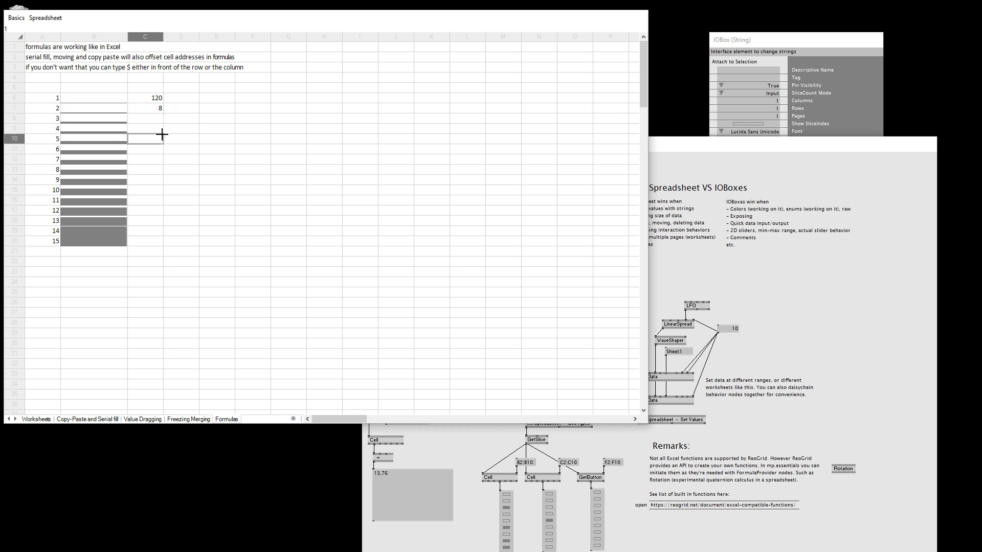
# Change the cell type of the moved range B6:B20 to Horizontal Bar.
pyautogui.moveTo(104, 99); pyautogui.dragTo(99, 144)
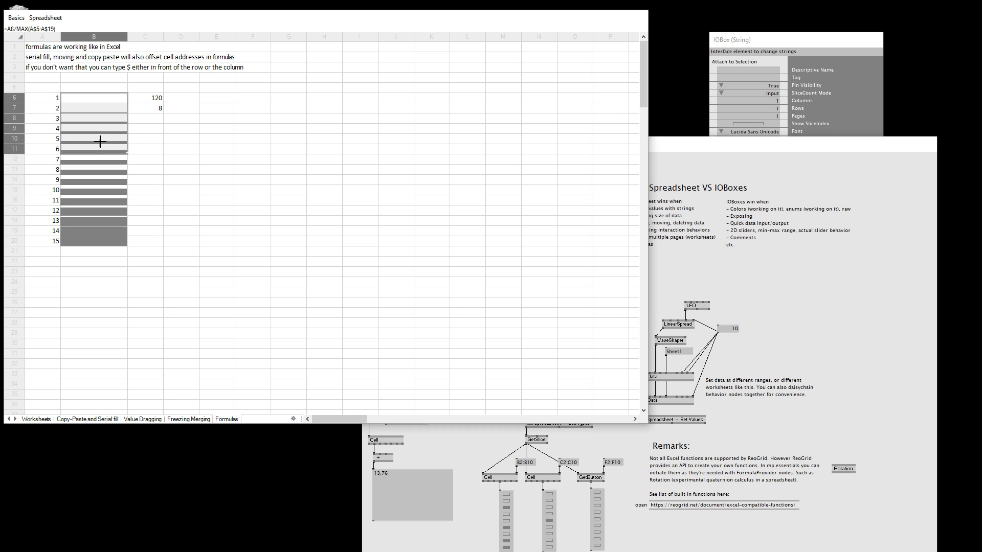
pyautogui.click(91, 180)
pyautogui.moveTo(81, 244); pyautogui.dragTo(99, 96)
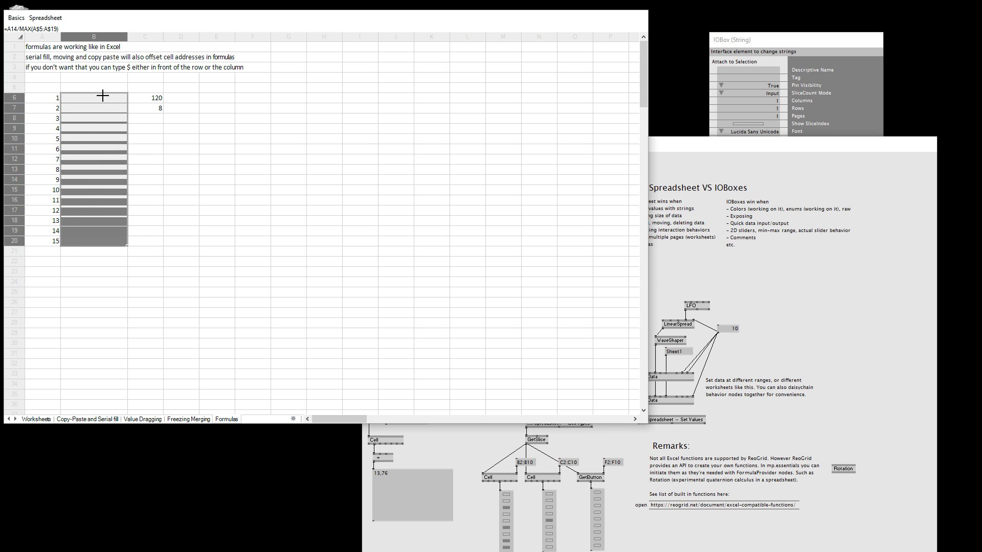
pyautogui.rightClick(93, 156)
pyautogui.moveTo(153, 160)
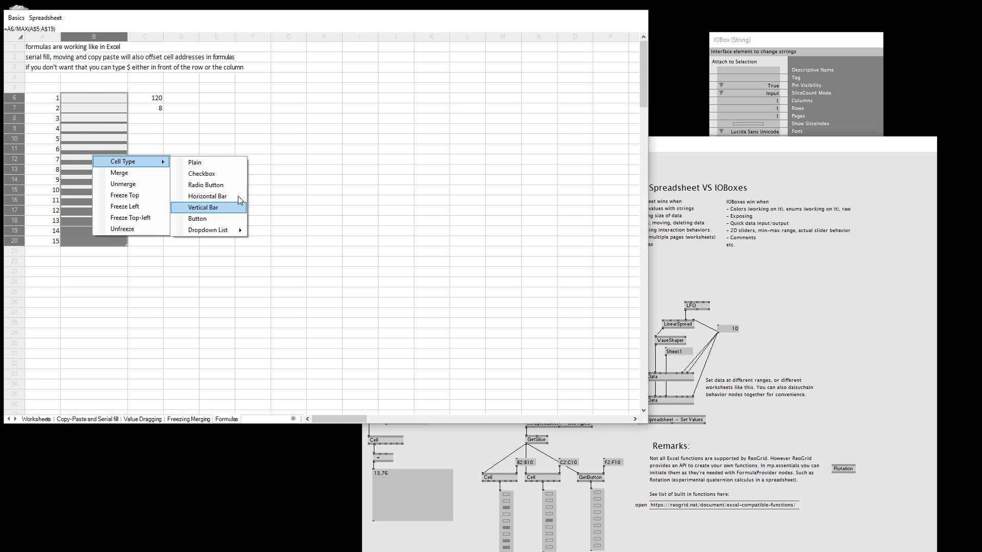
pyautogui.click(220, 195)
pyautogui.click(134, 159)
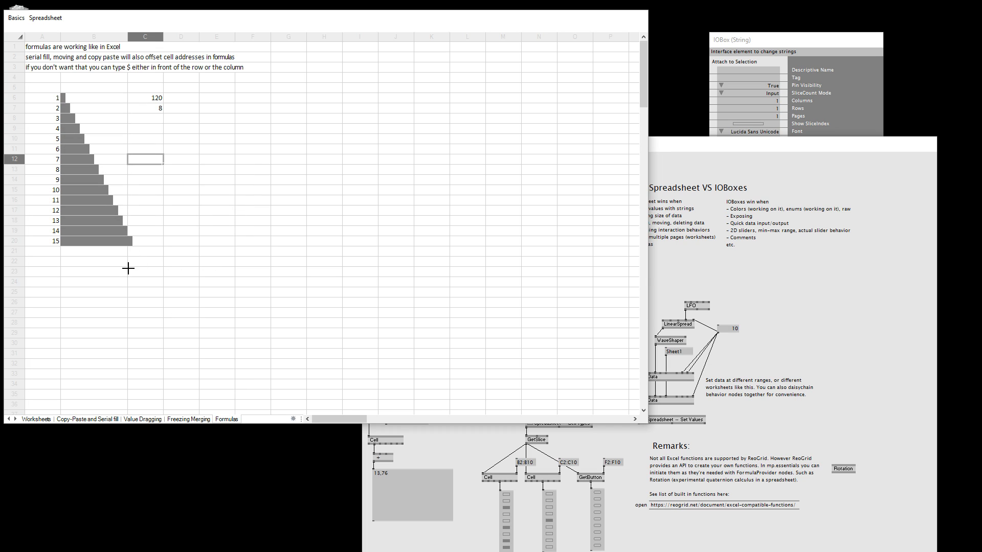
# Move the block A6:C20 one row up to A5:C19 and recalculate its formulas from cell A5.
pyautogui.moveTo(51, 92); pyautogui.dragTo(149, 243)
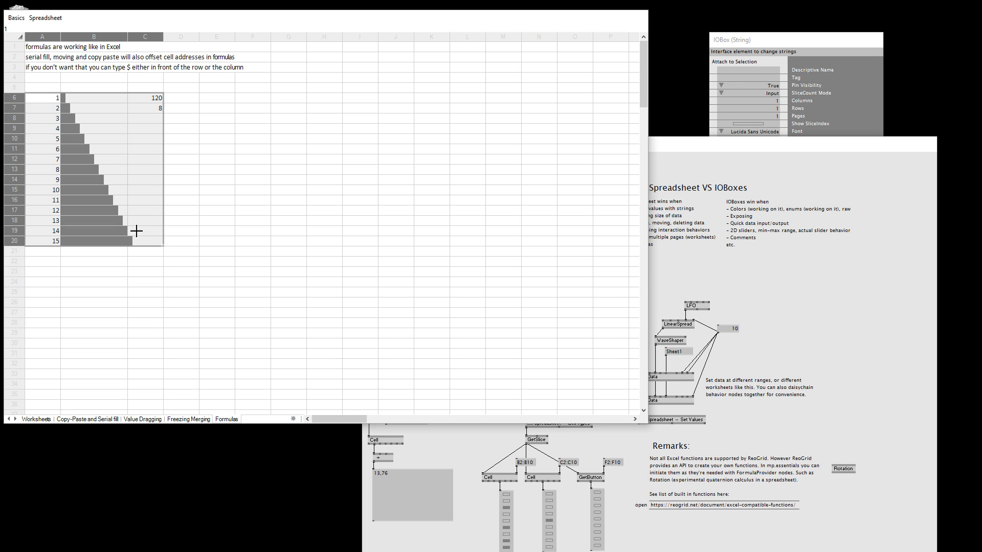
pyautogui.moveTo(35, 248); pyautogui.dragTo(36, 236)
pyautogui.click(204, 220)
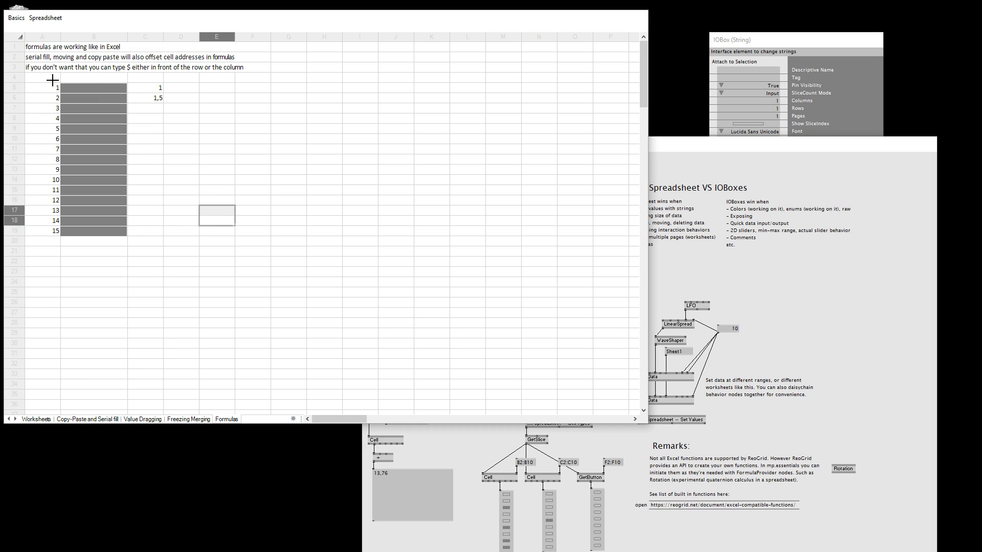
pyautogui.moveTo(91, 89); pyautogui.dragTo(94, 230)
pyautogui.click(55, 97)
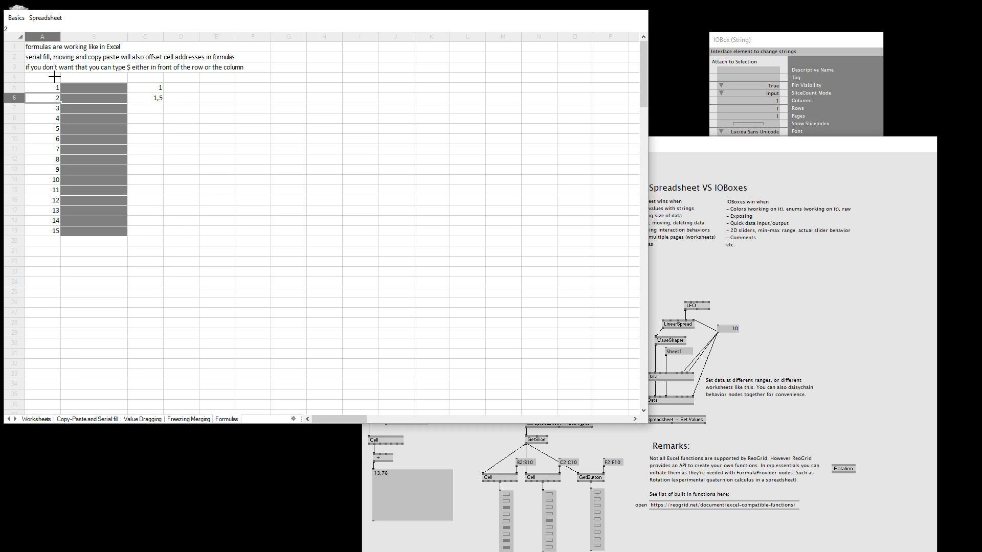
pyautogui.click(49, 89)
# Change the cell type of the range B5:B19 to Horizontal Bar.
pyautogui.moveTo(45, 87); pyautogui.dragTo(94, 232)
pyautogui.rightClick(108, 206)
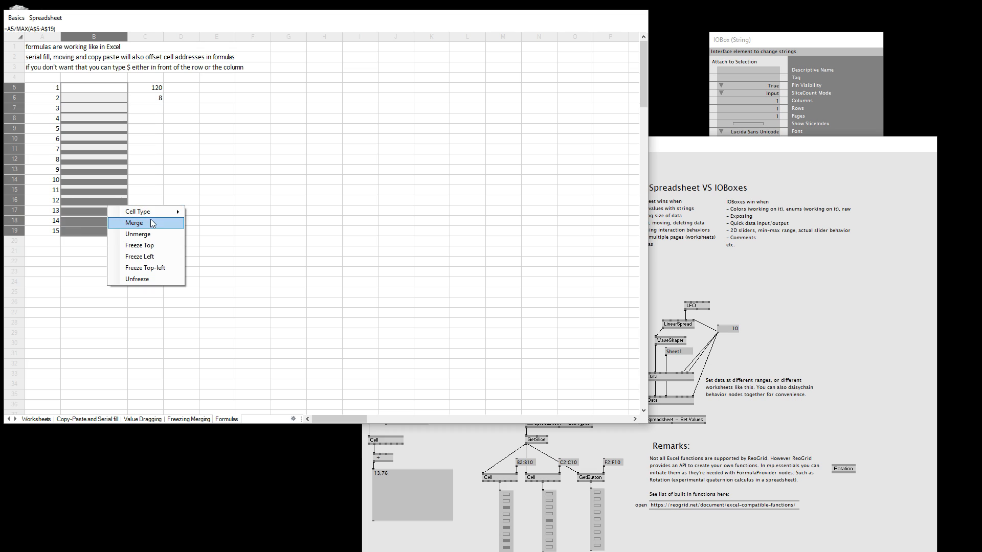
pyautogui.moveTo(154, 212)
pyautogui.click(232, 246)
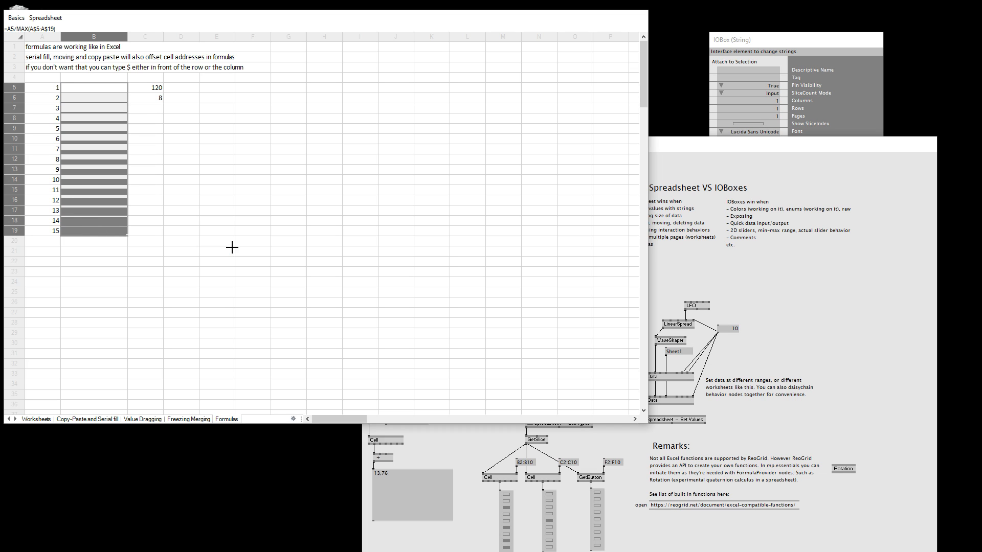
pyautogui.click(153, 322)
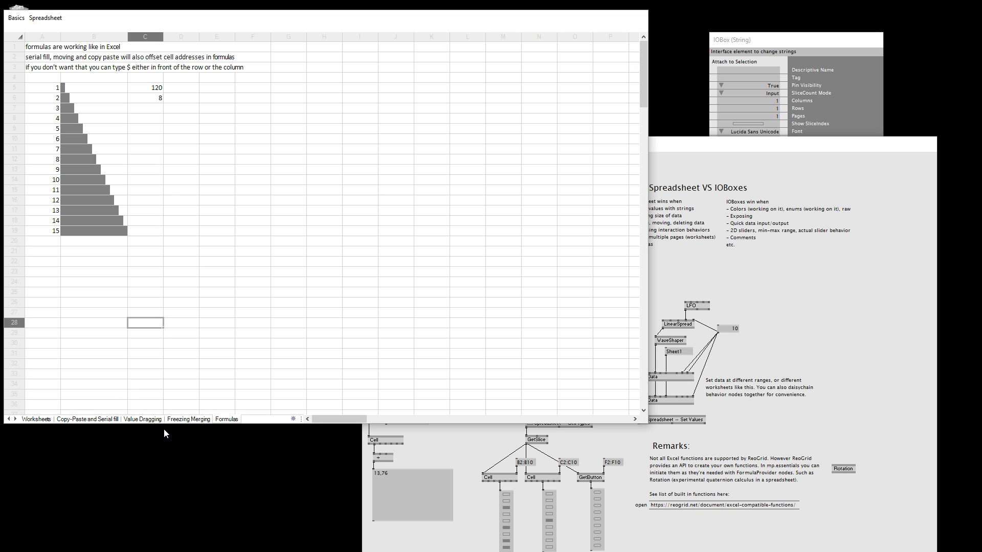
# On the Copy-Paste and Serial fill worksheet, move the values 8 to 13 from E13:E18 to B12:B17.
pyautogui.click(78, 420)
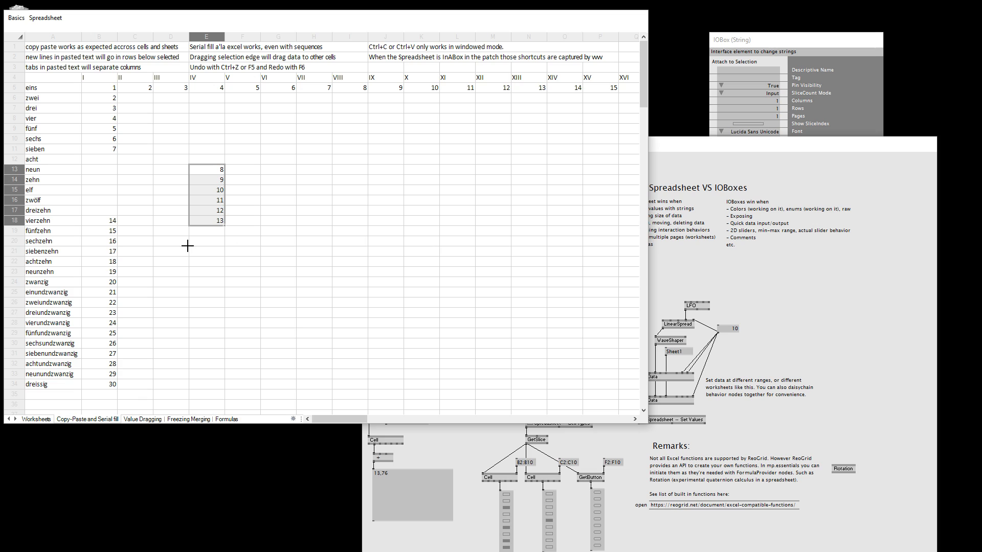
pyautogui.moveTo(206, 226); pyautogui.dragTo(98, 216)
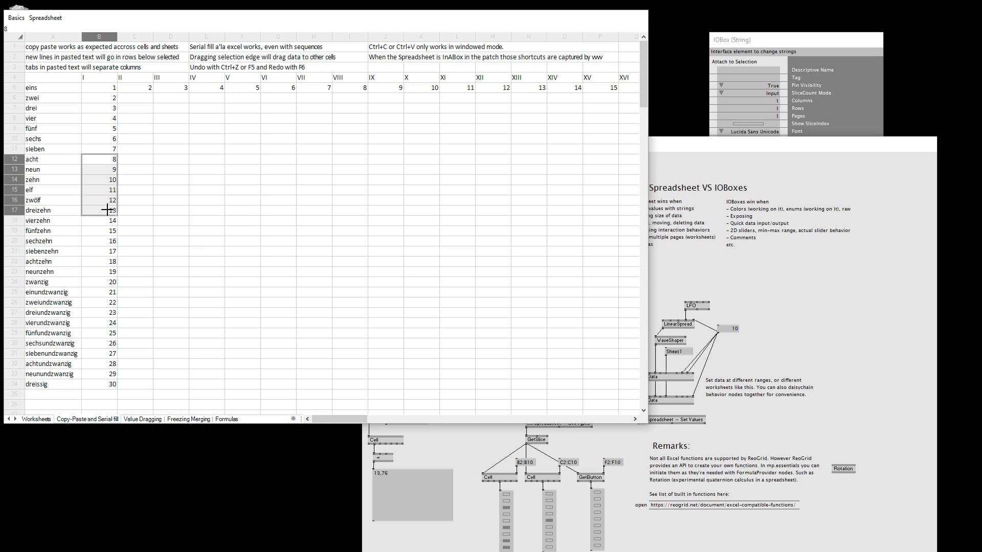
pyautogui.click(206, 242)
# Insert one blank row above "elf" at row 15.
pyautogui.click(56, 179)
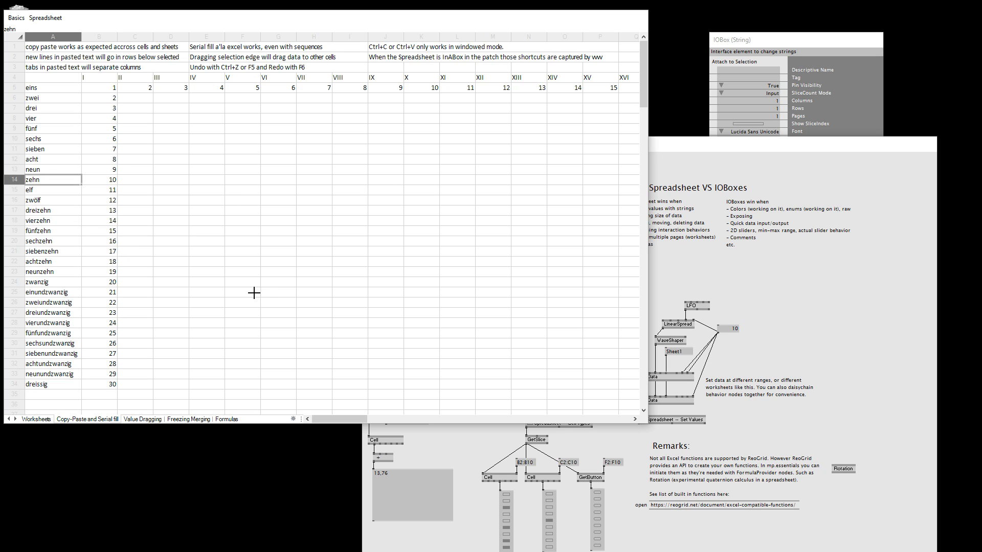
pyautogui.click(53, 189)
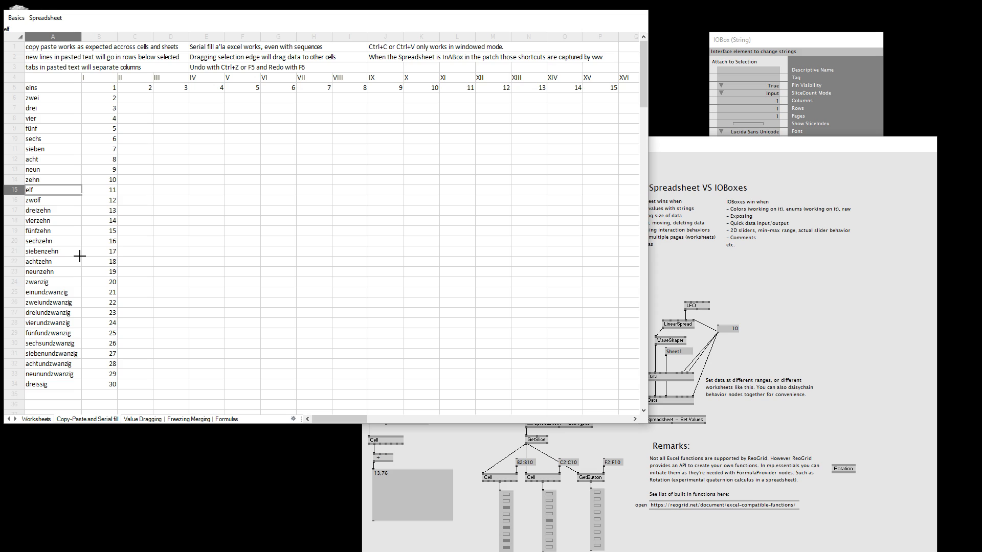
pyautogui.hotkey('ctrl', '+')
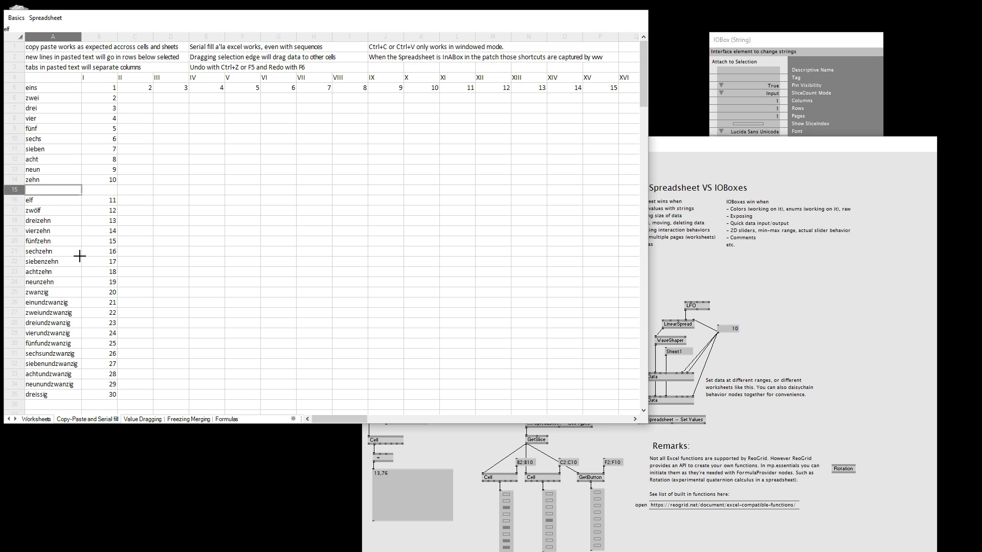
# Insert four blank rows above "vierzehn" based on the selection A19:A22.
pyautogui.click(50, 202)
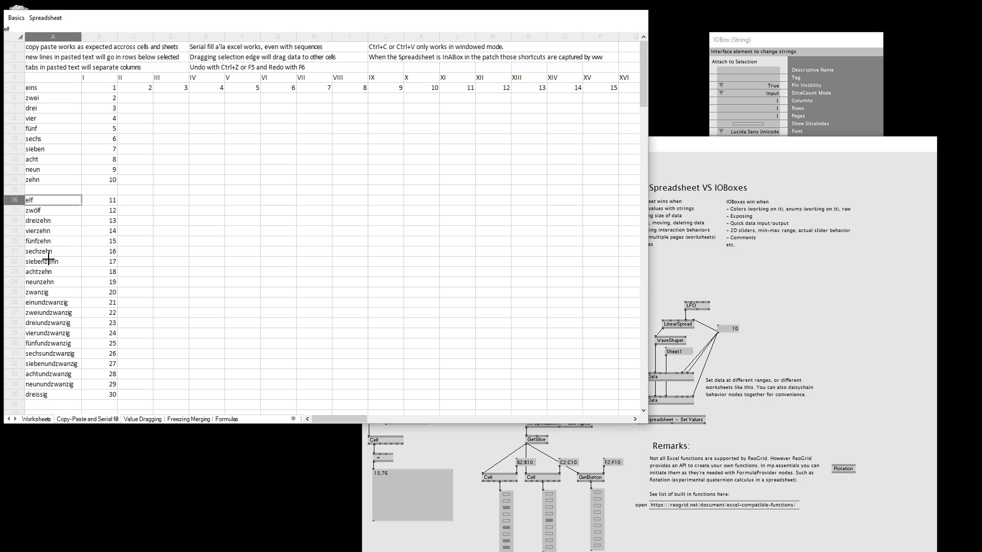
pyautogui.moveTo(53, 230); pyautogui.dragTo(53, 264)
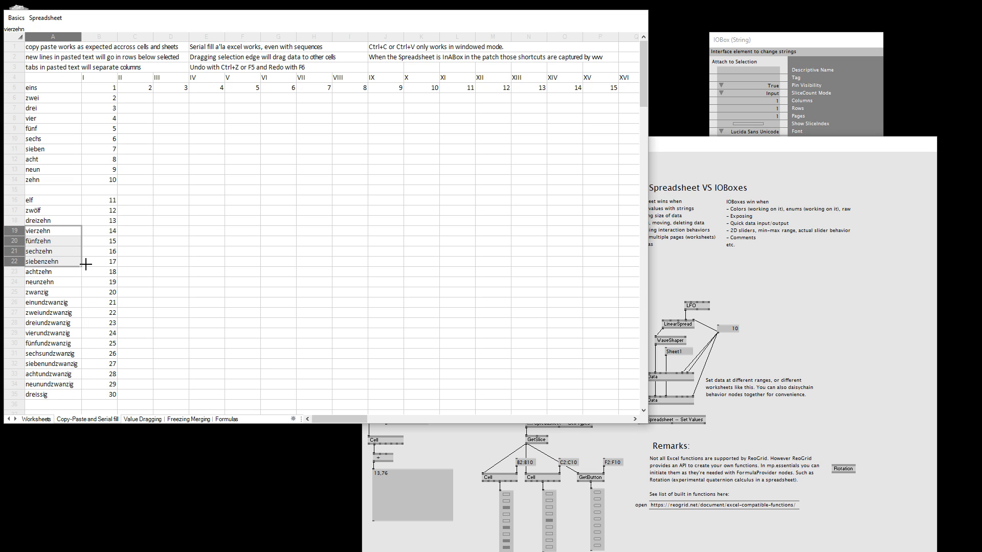
pyautogui.hotkey('ctrl', '+')
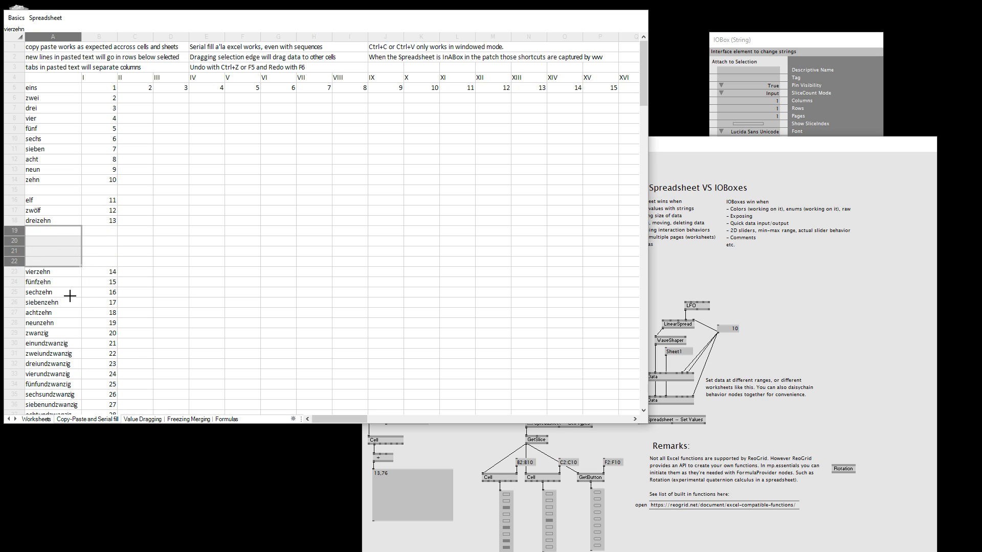
# Undo both row insertions, the four-row one and the single one above "elf".
pyautogui.hotkey('ctrl', 'z')
pyautogui.click(85, 182)
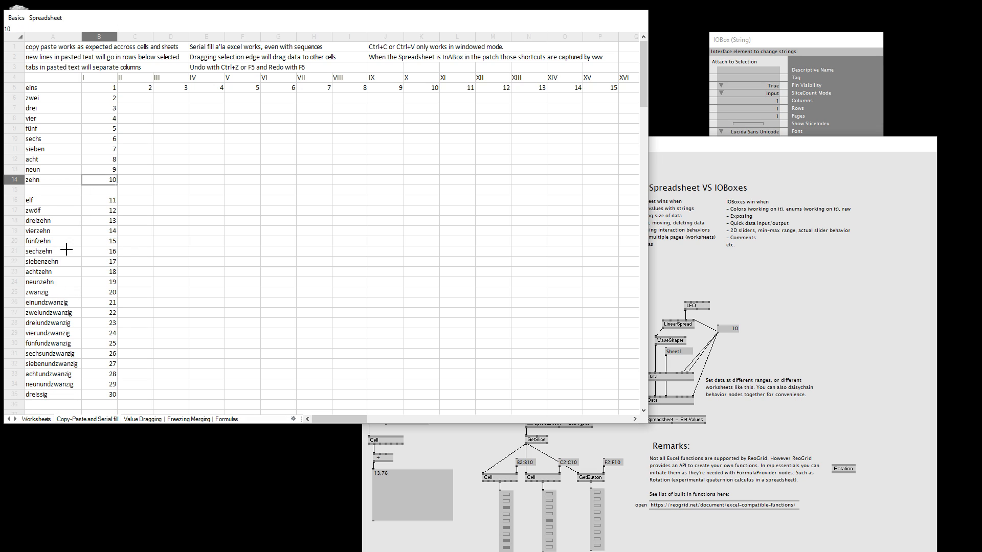
pyautogui.hotkey('ctrl', 'z')
pyautogui.click(131, 233)
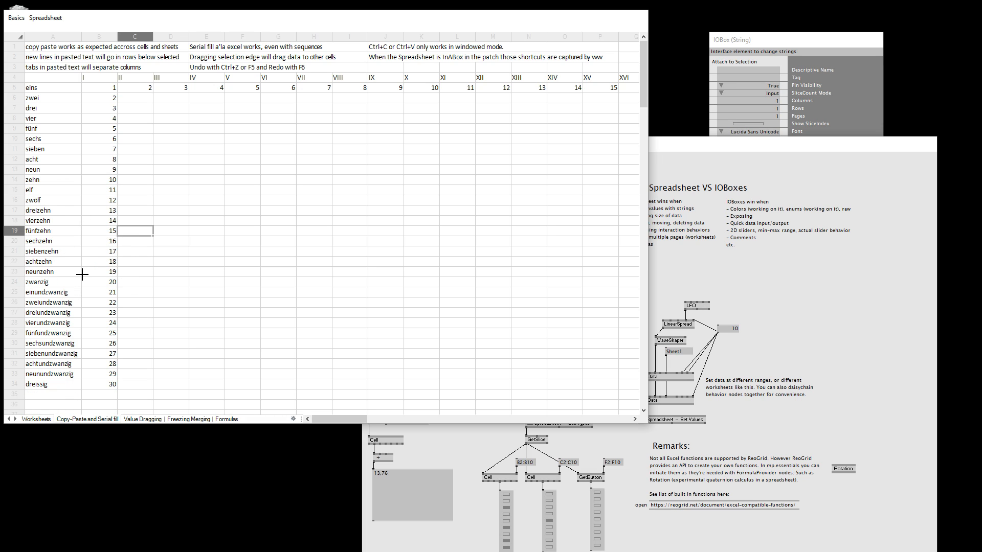
# Insert one blank column at cell E10, followed by two more based on the selection E10:F10.
pyautogui.click(207, 139)
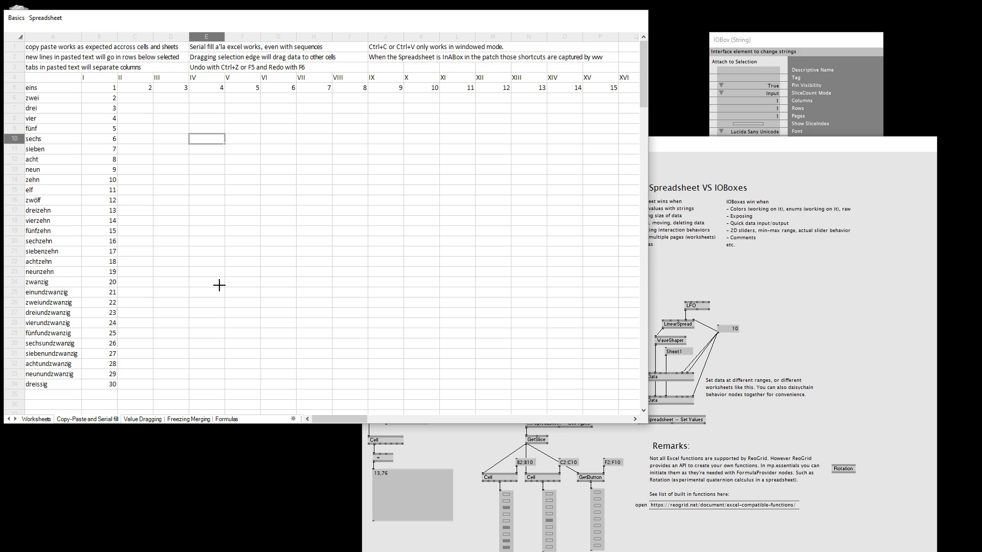
pyautogui.hotkey('ctrl', '+')
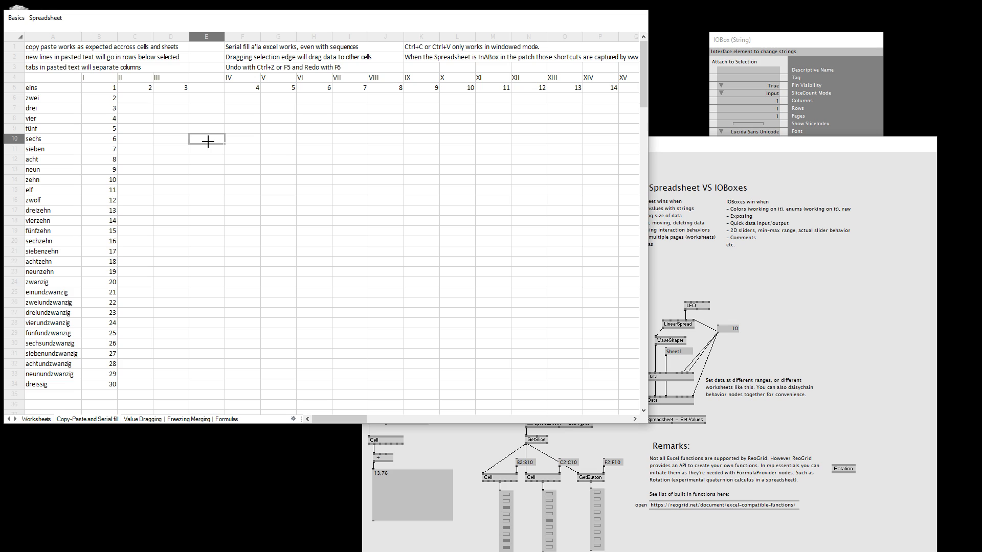
pyautogui.moveTo(206, 138); pyautogui.dragTo(233, 139)
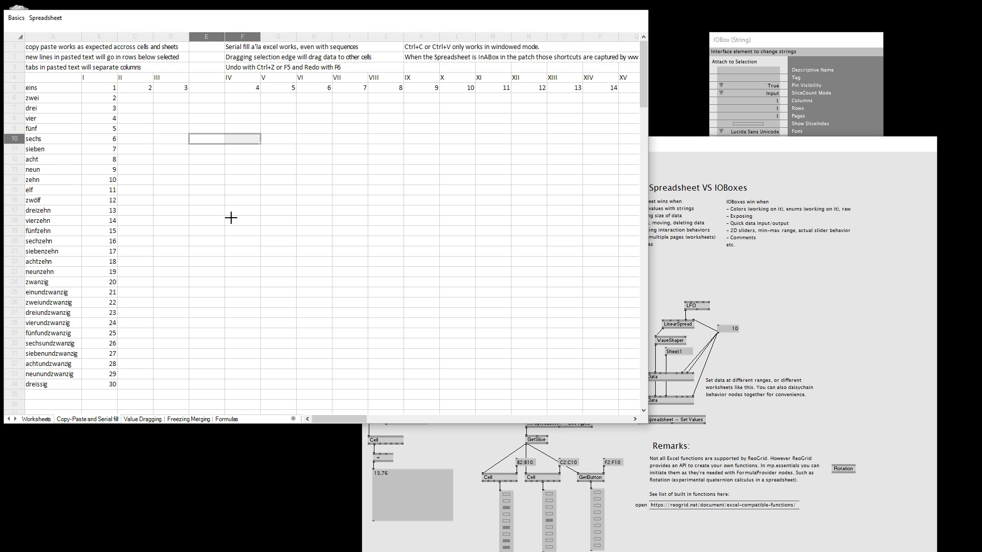
pyautogui.hotkey('ctrl', '+')
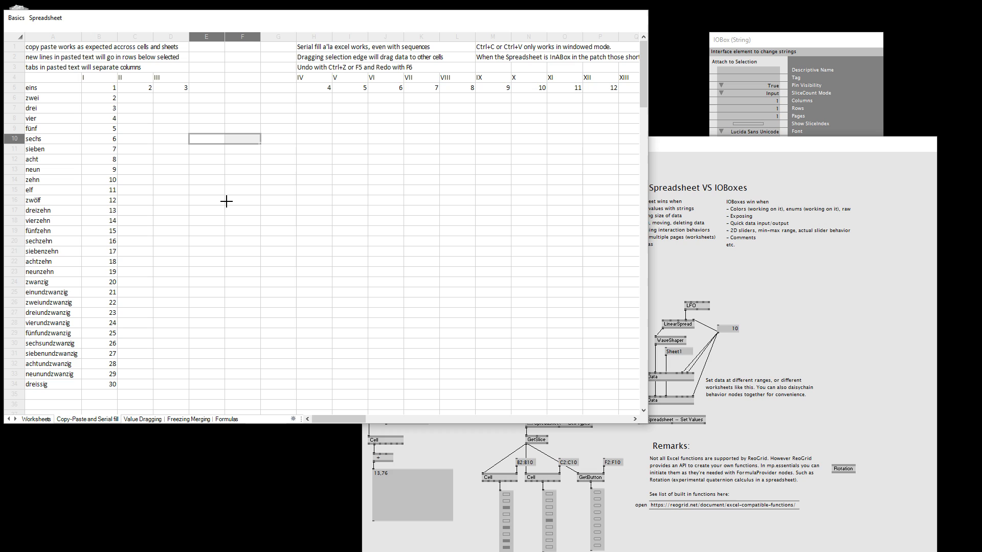
# Undo both column insertions at column E.
pyautogui.hotkey('ctrl', 'z')
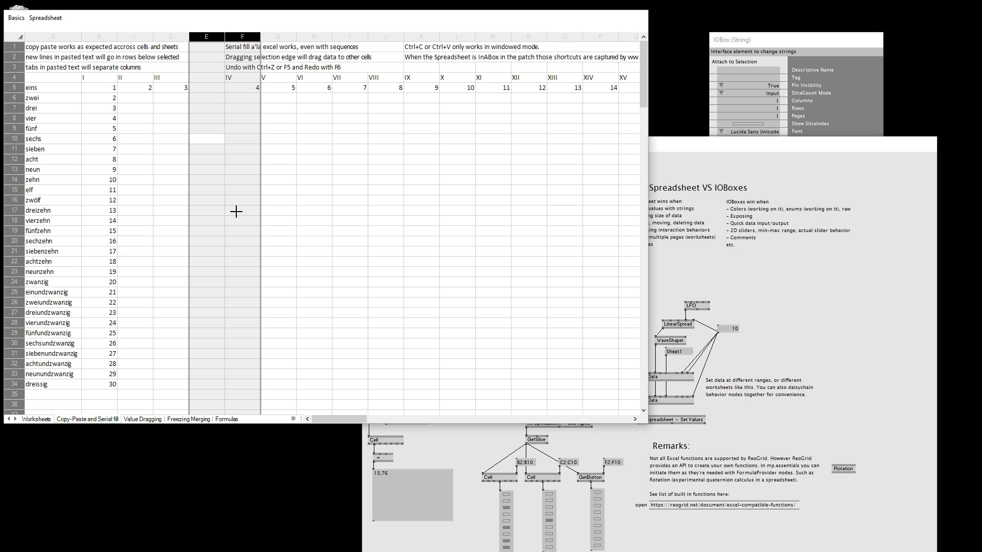
pyautogui.hotkey('ctrl', 'z')
pyautogui.click(259, 156)
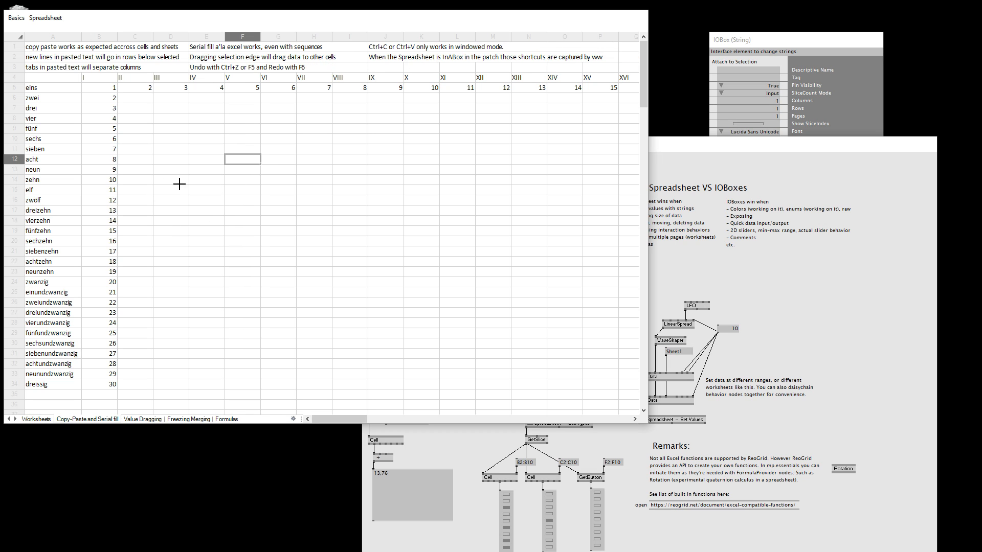
pyautogui.click(191, 230)
pyautogui.click(277, 190)
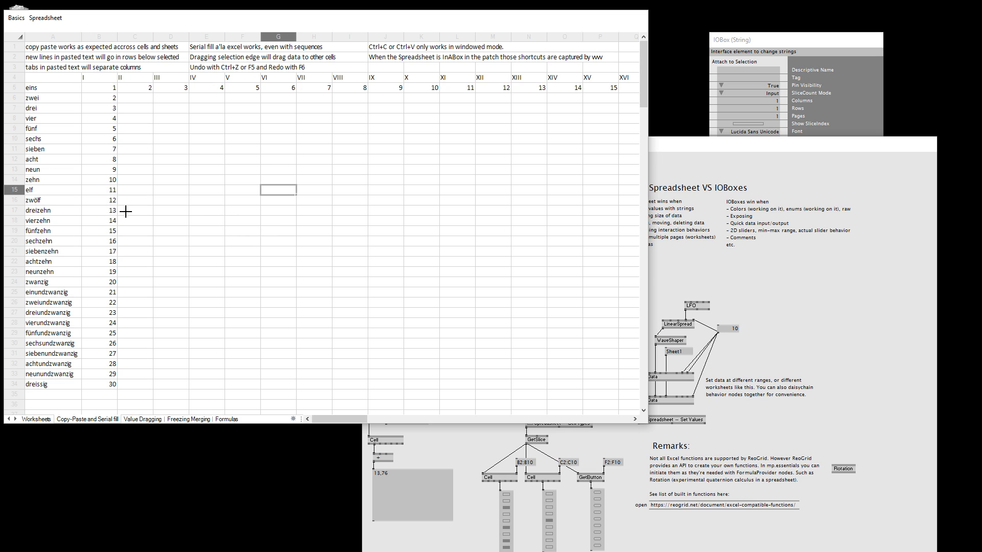
# Delete the "zwölf" row 16, widen the spreadsheet window, and delete the XVI column Q.
pyautogui.click(208, 201)
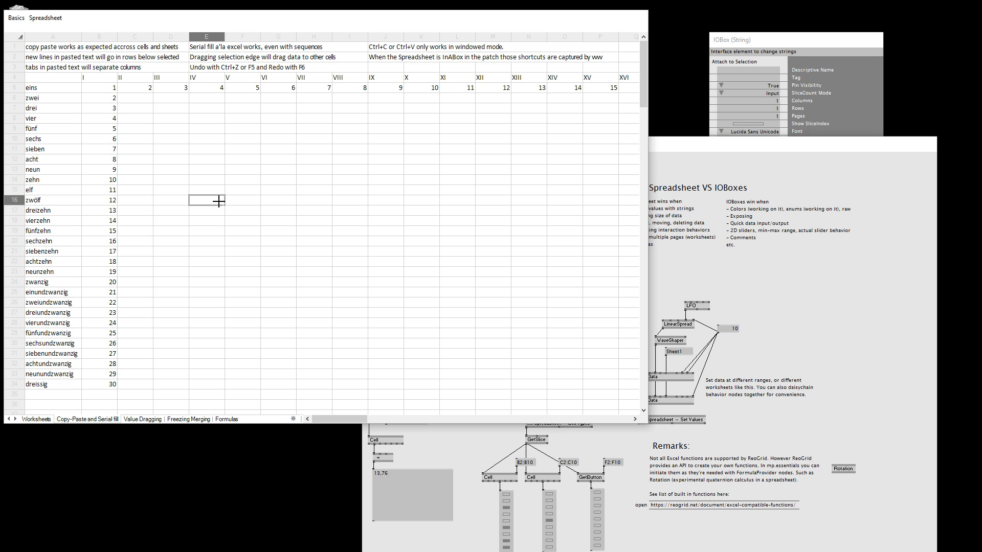
pyautogui.hotkey('ctrl', '-')
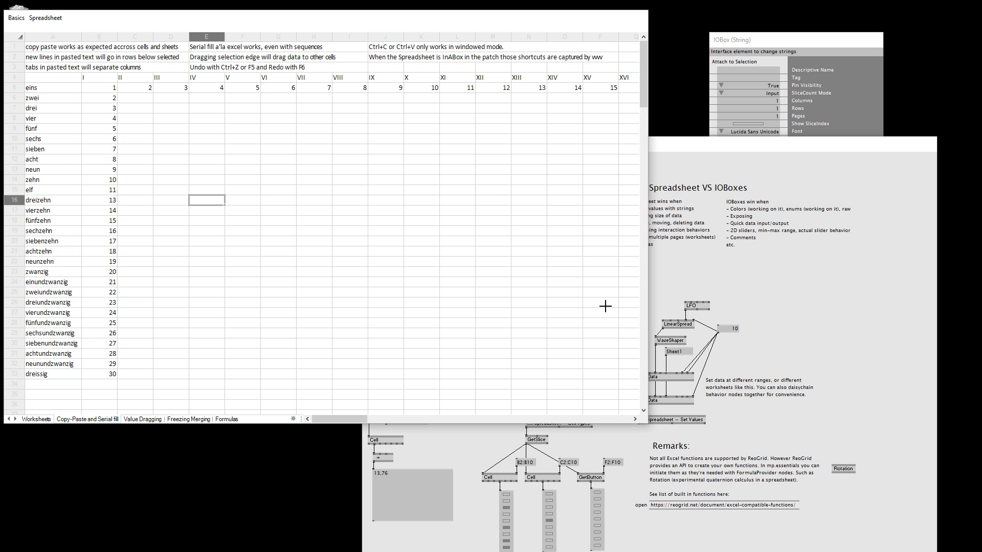
pyautogui.moveTo(645, 305); pyautogui.dragTo(840, 282)
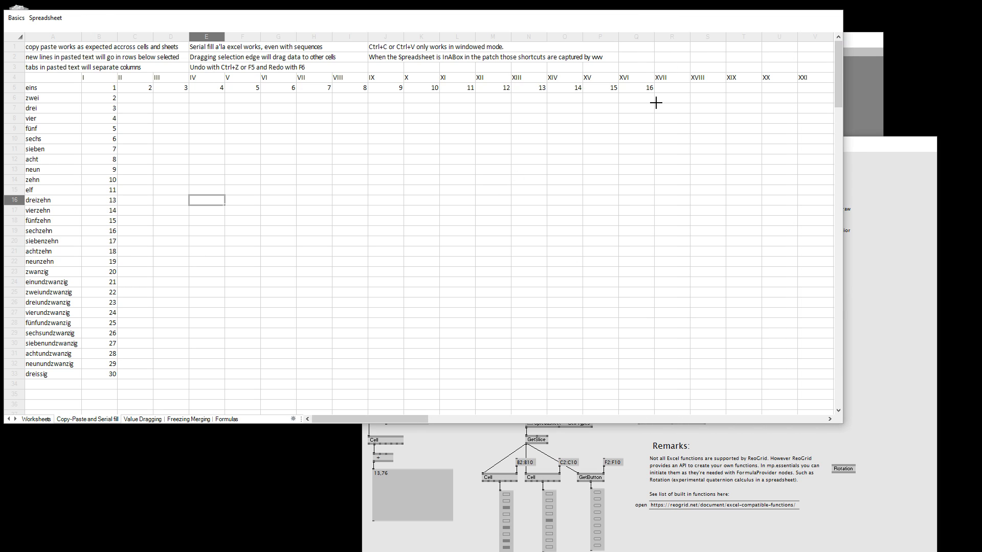
pyautogui.click(632, 156)
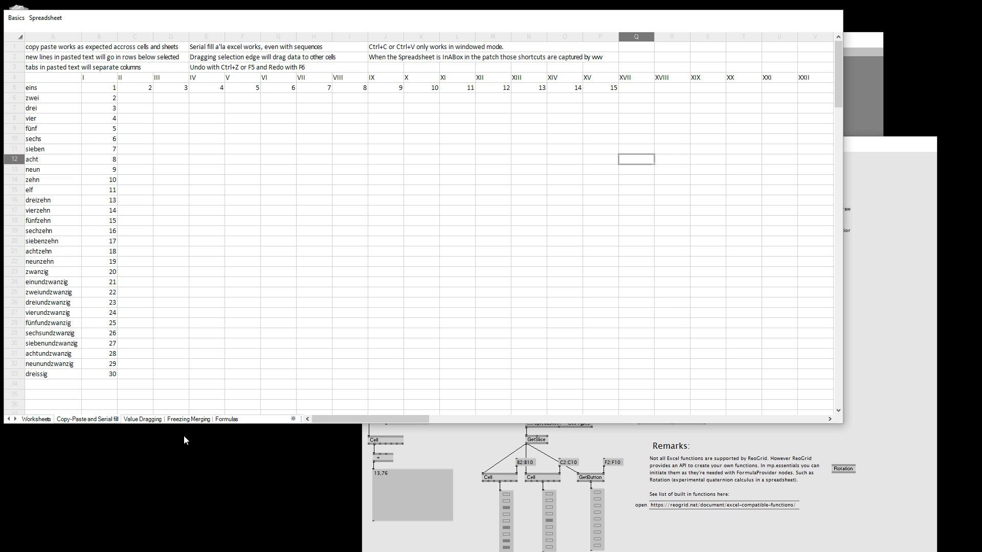
# Show the Freezing Merging worksheet briefly, switch to Value Dragging, and shrink the spreadsheet window.
pyautogui.click(187, 418)
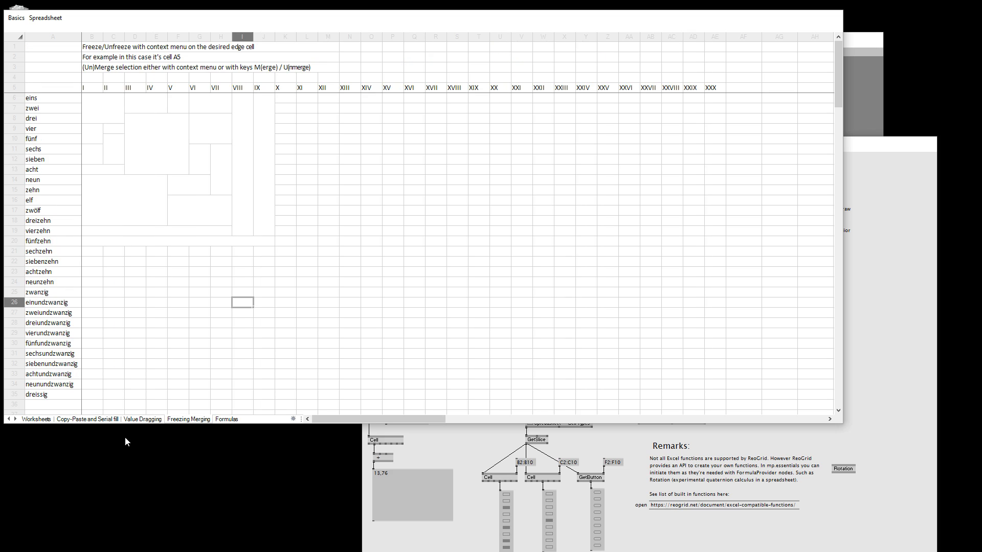
pyautogui.click(144, 419)
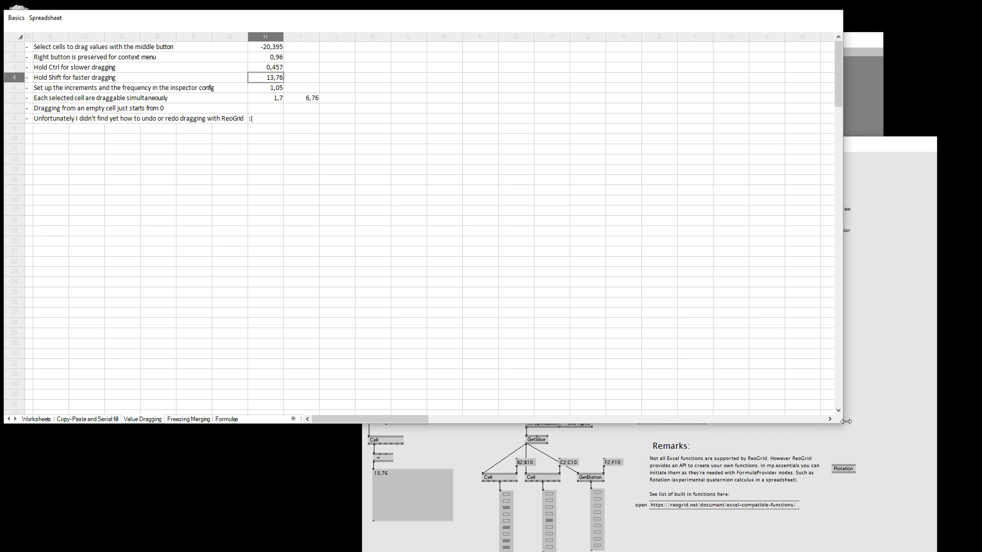
pyautogui.moveTo(846, 421); pyautogui.dragTo(530, 287)
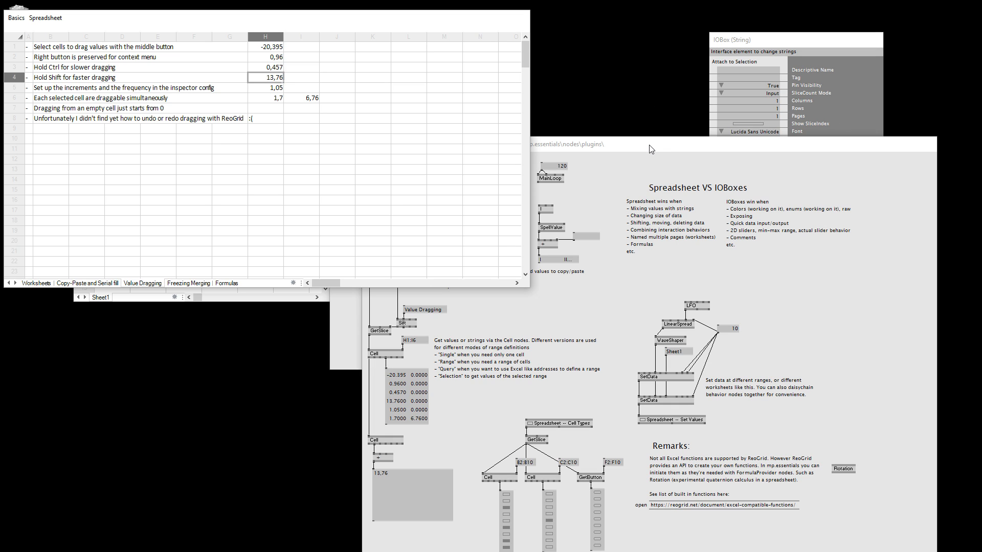
# Hide the empty Sheet1 spreadsheet window and rearrange the Basics and Cell Types windows.
pyautogui.click(270, 307)
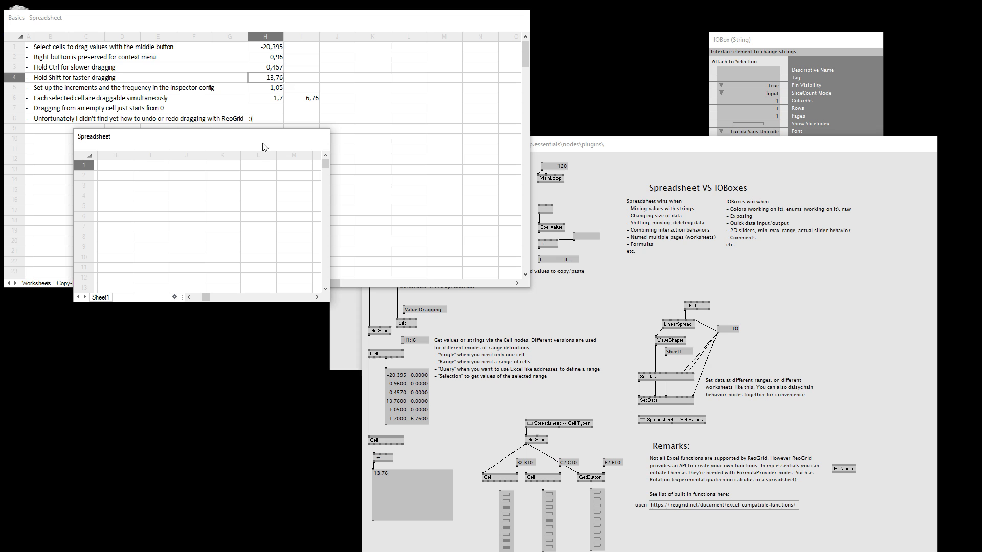
pyautogui.moveTo(241, 138); pyautogui.dragTo(329, 268)
pyautogui.hotkey('alt', '3')
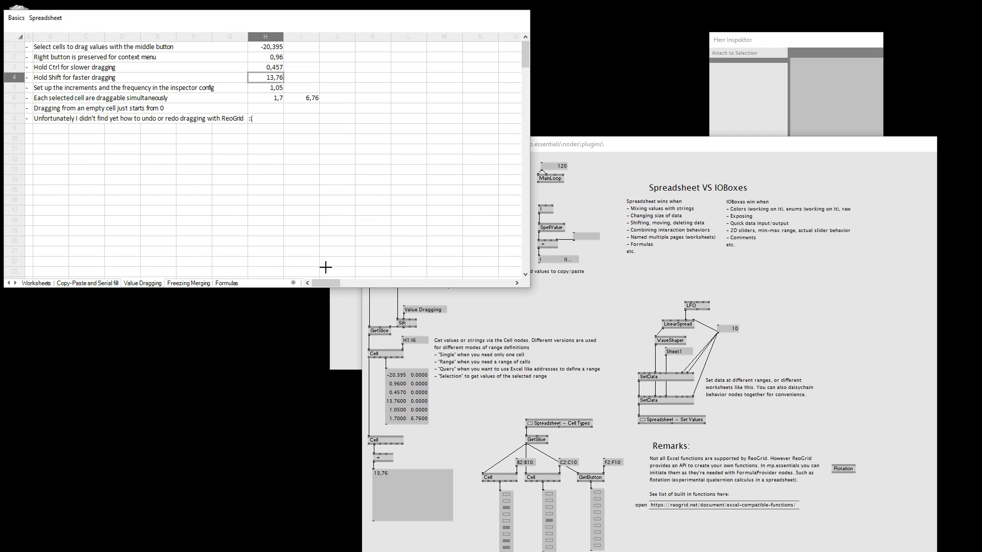
pyautogui.moveTo(245, 21); pyautogui.dragTo(264, 30)
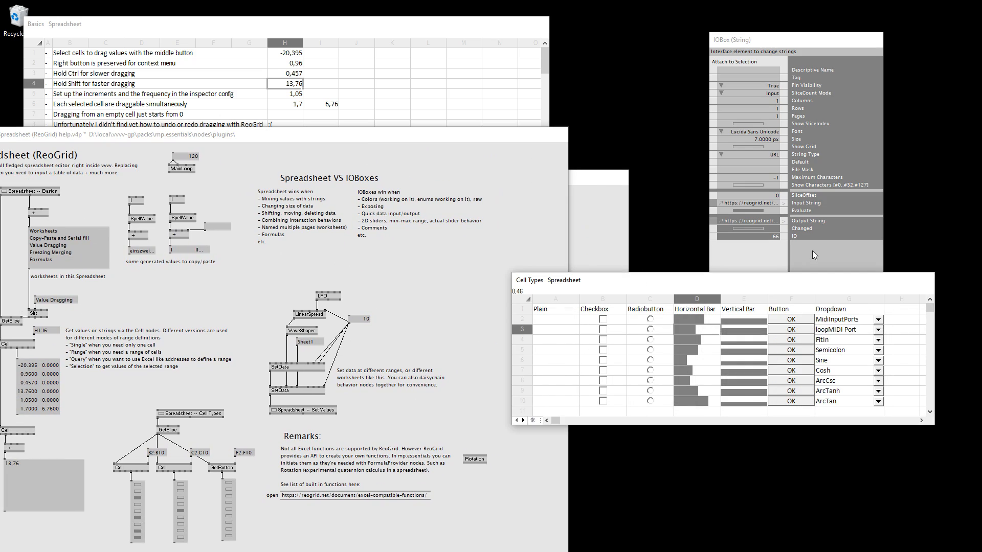
pyautogui.moveTo(797, 280); pyautogui.dragTo(714, 168)
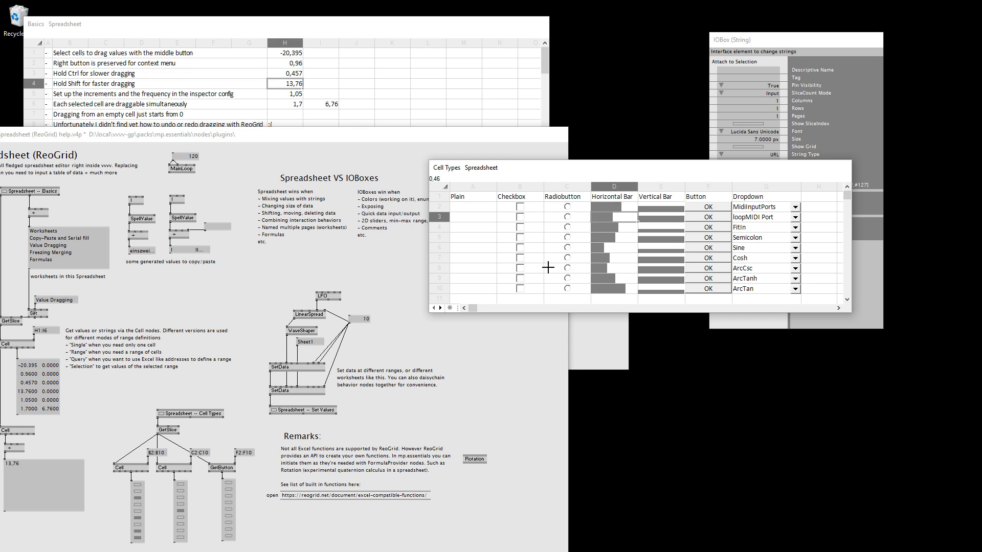
# Enter "asd" in A6 and "aasd" in A7 of the Plain column on the Cell Types spreadsheet.
pyautogui.moveTo(469, 208); pyautogui.dragTo(472, 287)
pyautogui.click(465, 221)
pyautogui.doubleClick(473, 247)
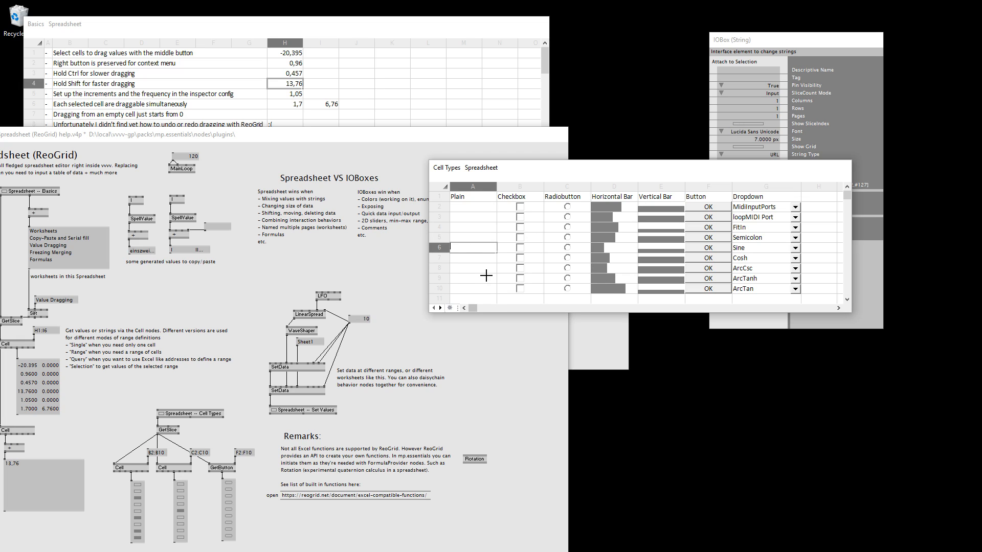
pyautogui.write('asd')
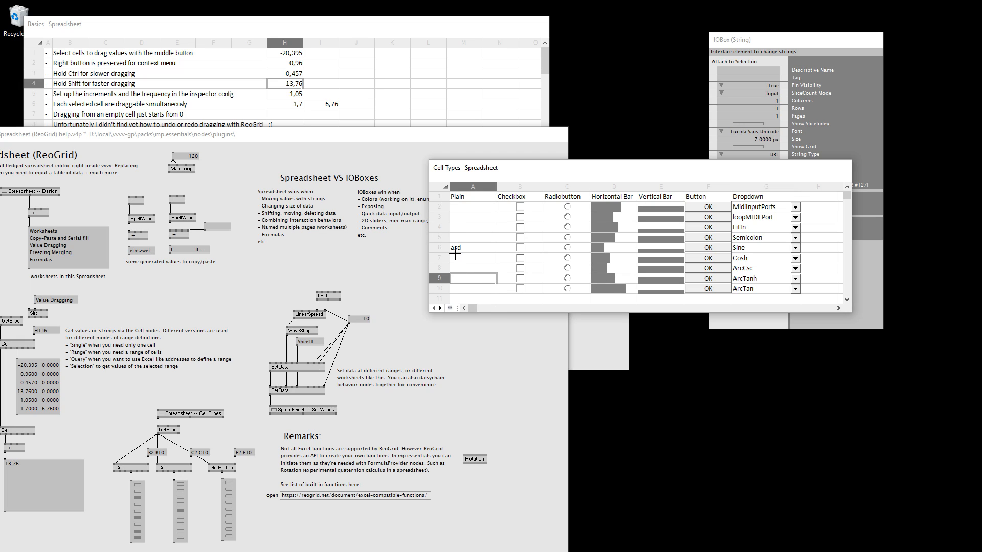
pyautogui.click(469, 256)
pyautogui.write('aasd')
# Use value dragging to set the empty Plain cell A8 to 0,46.
pyautogui.click(465, 268)
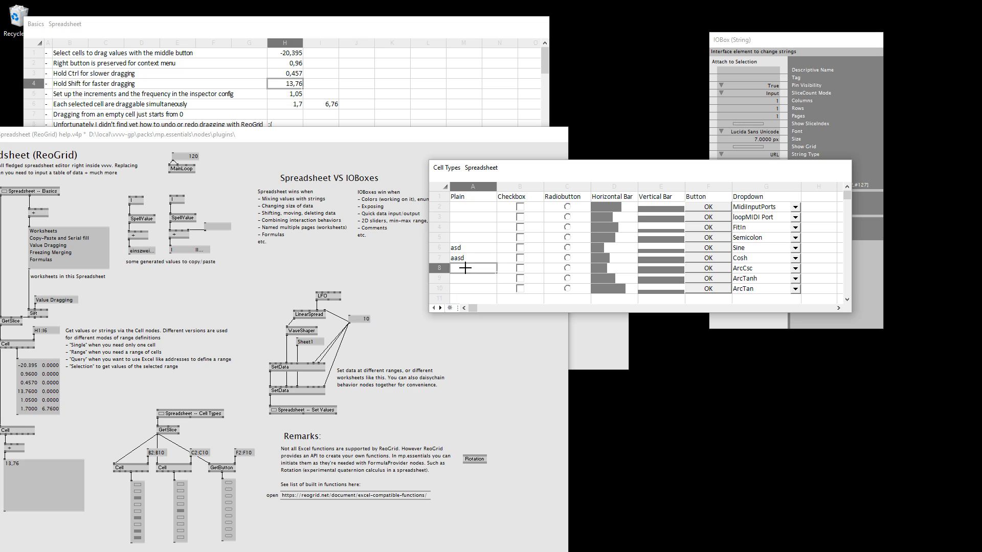
pyautogui.moveTo(477, 268); pyautogui.dragTo(477, 267)
pyautogui.click(461, 219)
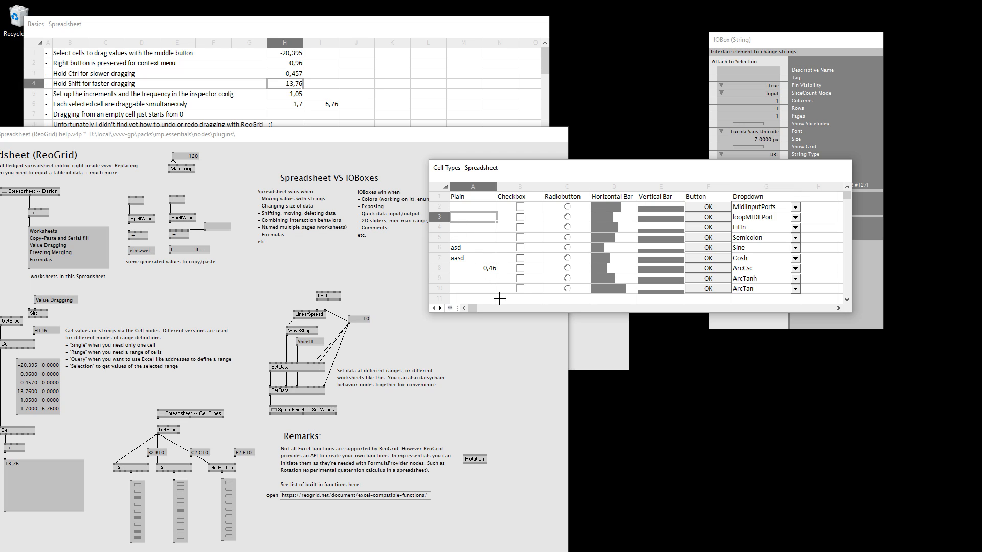
# Try value dragging on the empty Plain cell A9 and set the cell to 0.
pyautogui.click(474, 277)
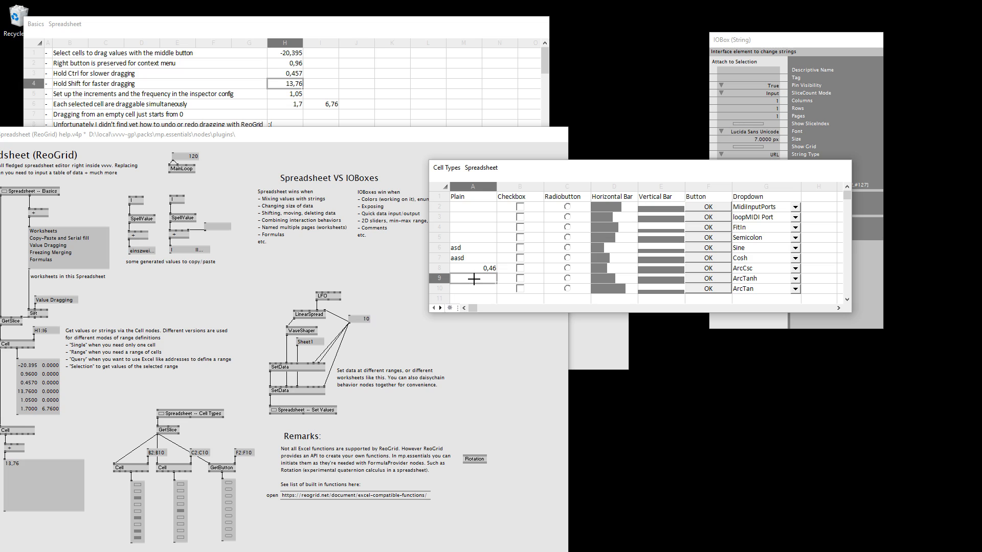
pyautogui.moveTo(473, 278); pyautogui.dragTo(504, 275)
pyautogui.doubleClick(476, 279)
pyautogui.write('0')
pyautogui.click(484, 231)
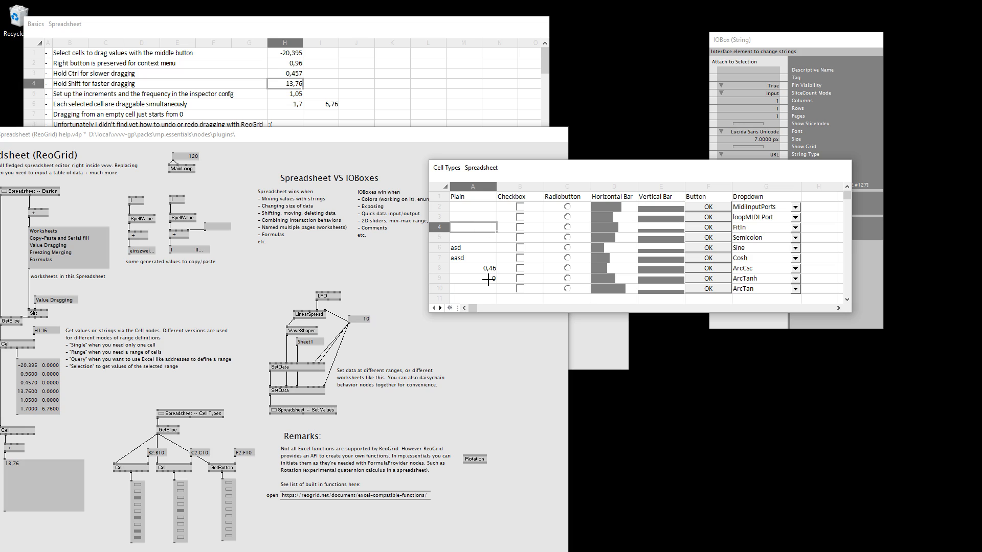
# Move the Cell Types window clear of its output toggles and try switching several cells of the Checkbox column on and off.
pyautogui.click(516, 217)
pyautogui.click(519, 256)
pyautogui.moveTo(520, 170); pyautogui.dragTo(150, 326)
pyautogui.click(150, 373)
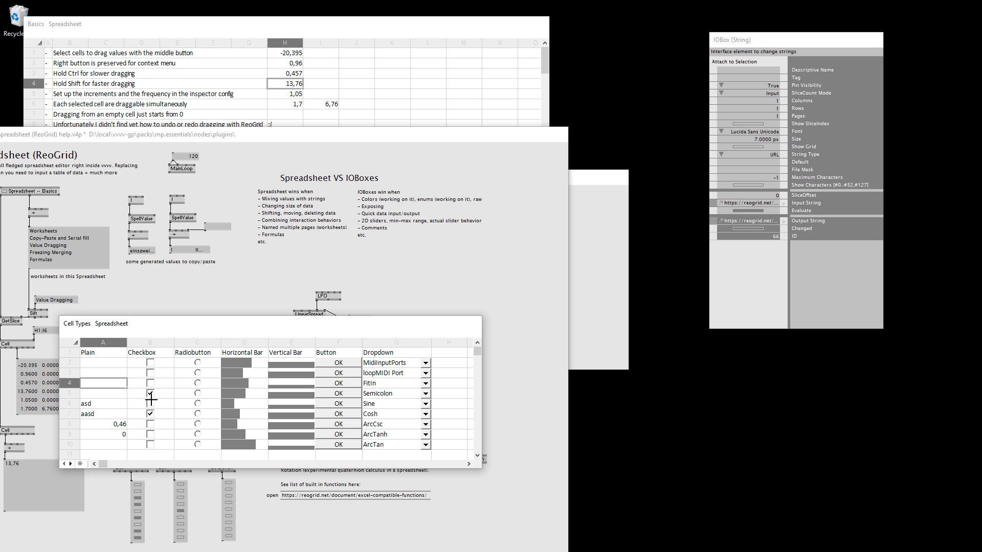
pyautogui.click(151, 393)
pyautogui.click(150, 414)
pyautogui.click(151, 443)
pyautogui.click(150, 444)
pyautogui.click(164, 386)
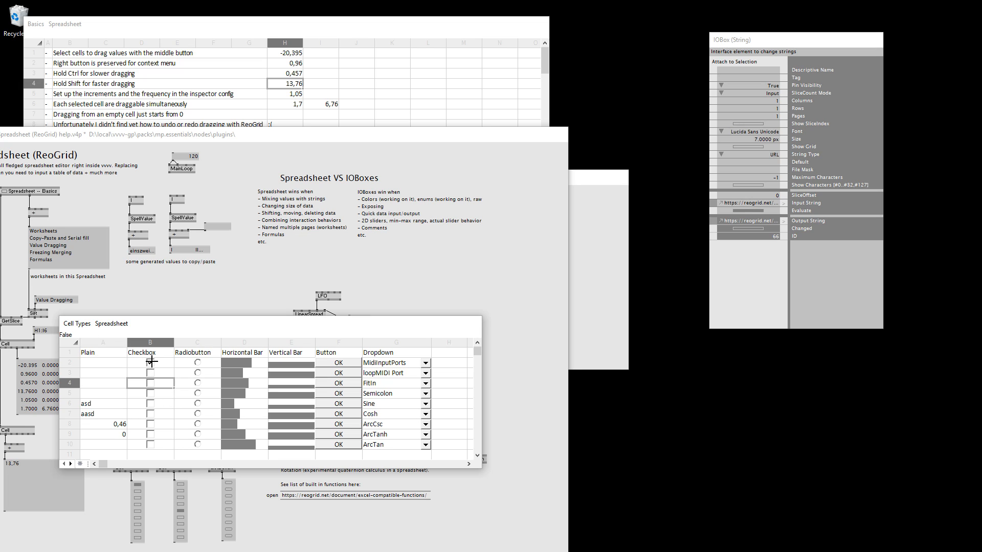
pyautogui.click(150, 384)
pyautogui.click(151, 384)
pyautogui.click(151, 405)
# Switch the active radio button between several rows of the Radiobutton column, finishing on C2.
pyautogui.click(197, 403)
pyautogui.click(197, 424)
pyautogui.click(198, 362)
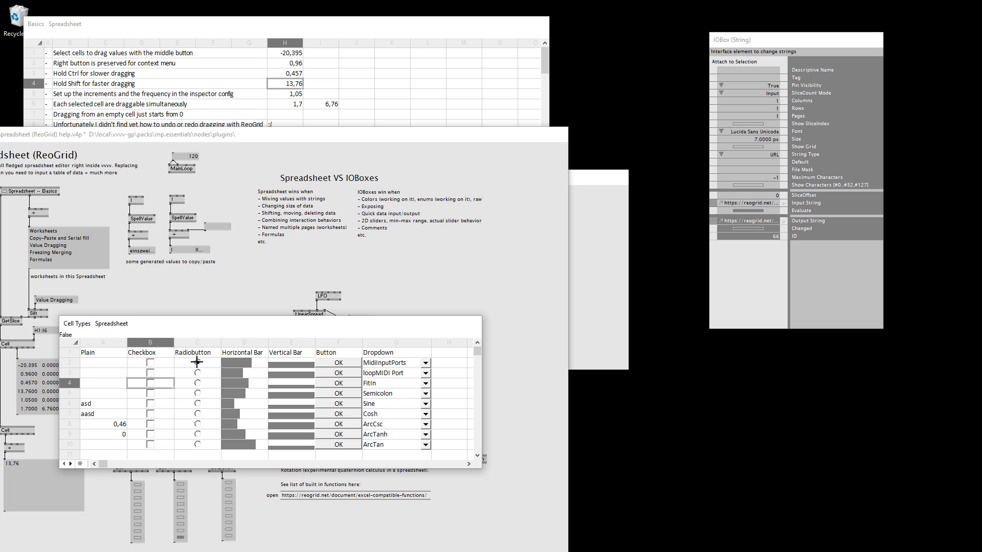
pyautogui.click(197, 444)
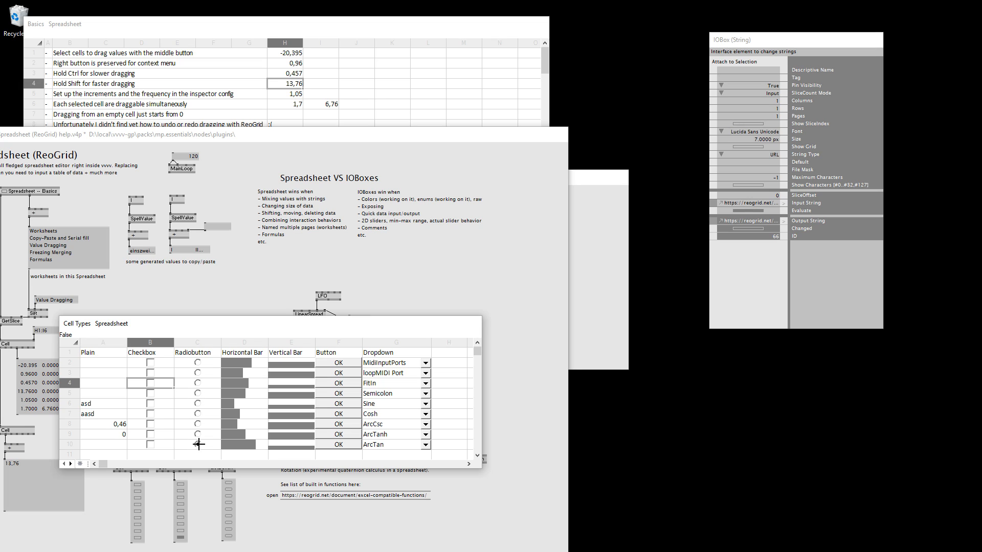
pyautogui.click(198, 383)
pyautogui.click(198, 362)
pyautogui.click(197, 363)
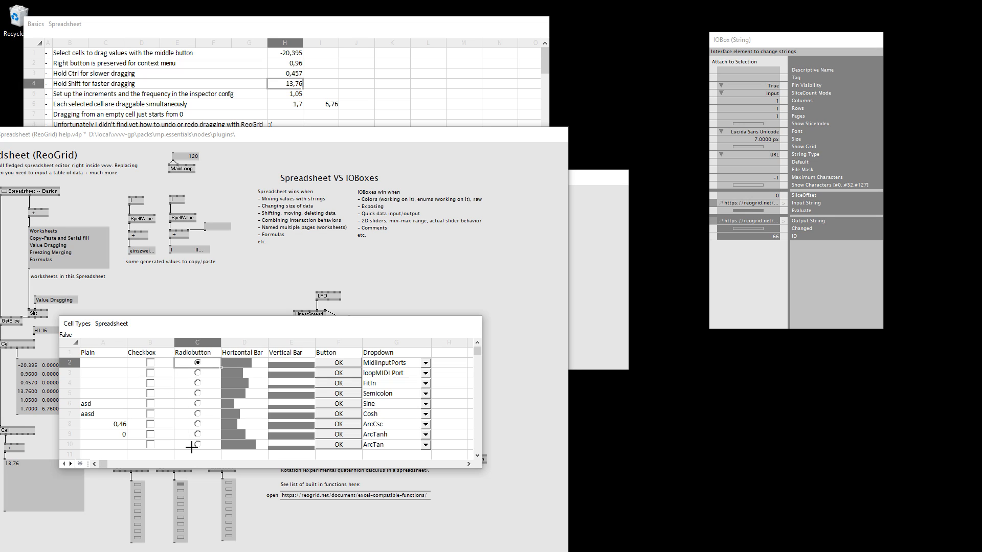
pyautogui.moveTo(192, 447); pyautogui.dragTo(193, 363)
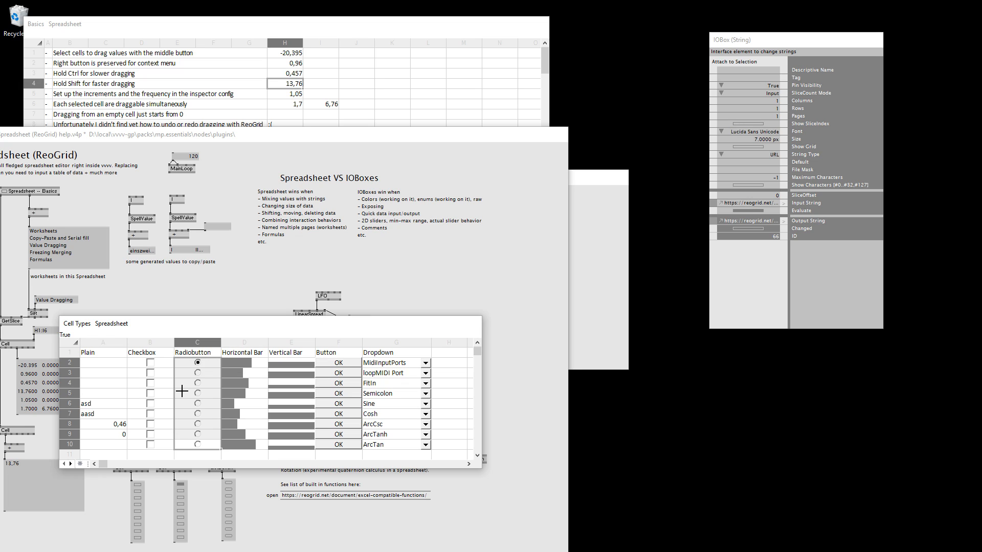
pyautogui.rightClick(189, 391)
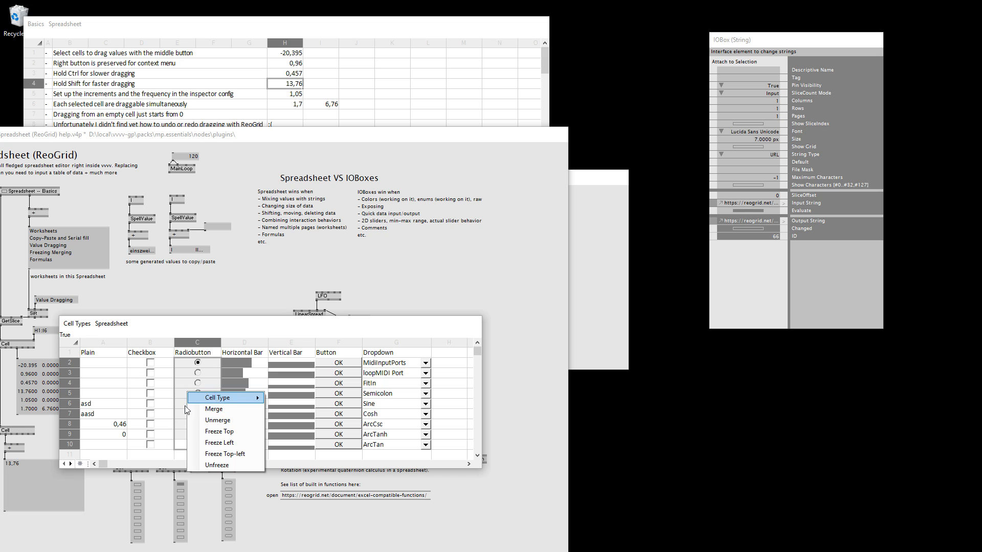
pyautogui.click(184, 383)
# Enlarge and reposition the Cell Types window, and set the empty cells C12:C16 to the Radio Button cell type.
pyautogui.moveTo(271, 468); pyautogui.dragTo(274, 535)
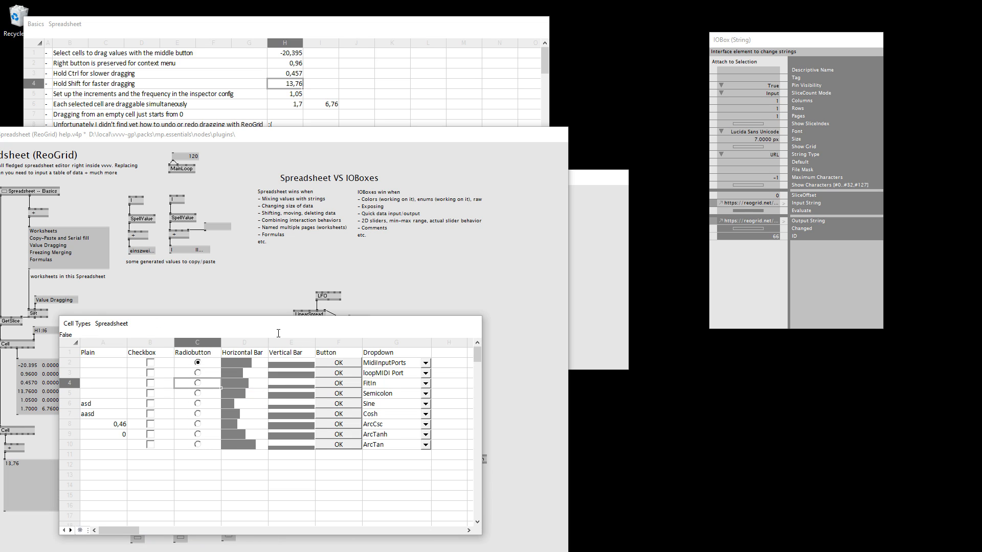
pyautogui.moveTo(272, 325); pyautogui.dragTo(313, 185)
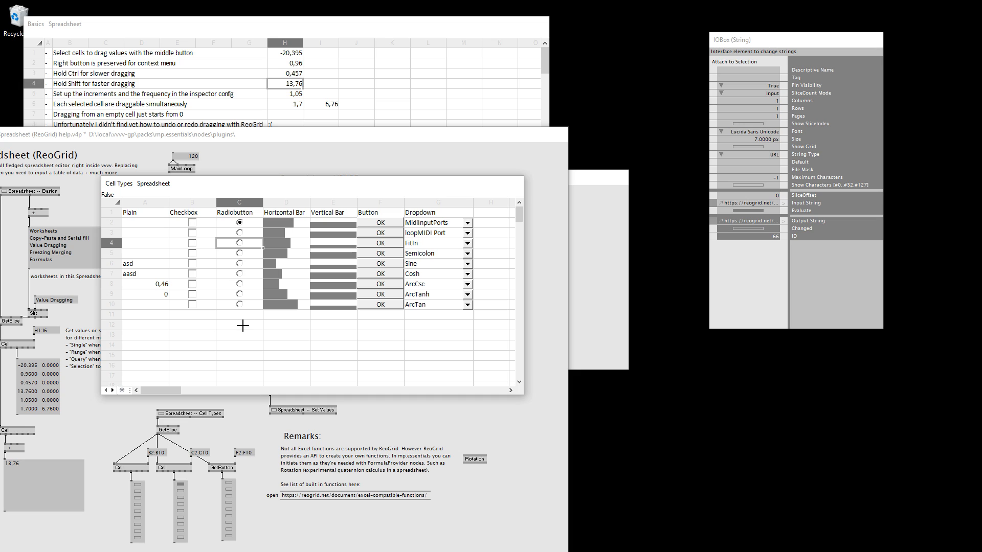
pyautogui.moveTo(240, 326); pyautogui.dragTo(242, 365)
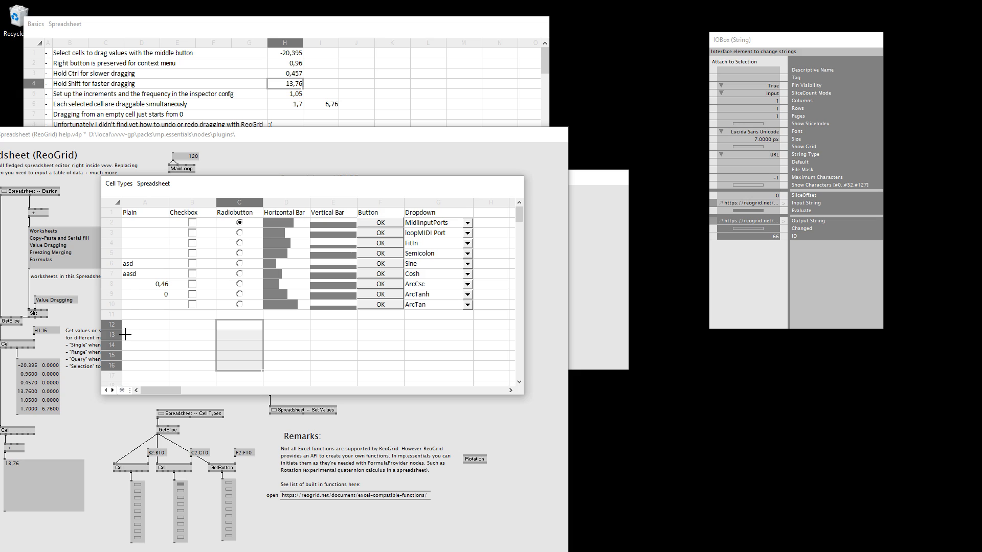
pyautogui.rightClick(234, 335)
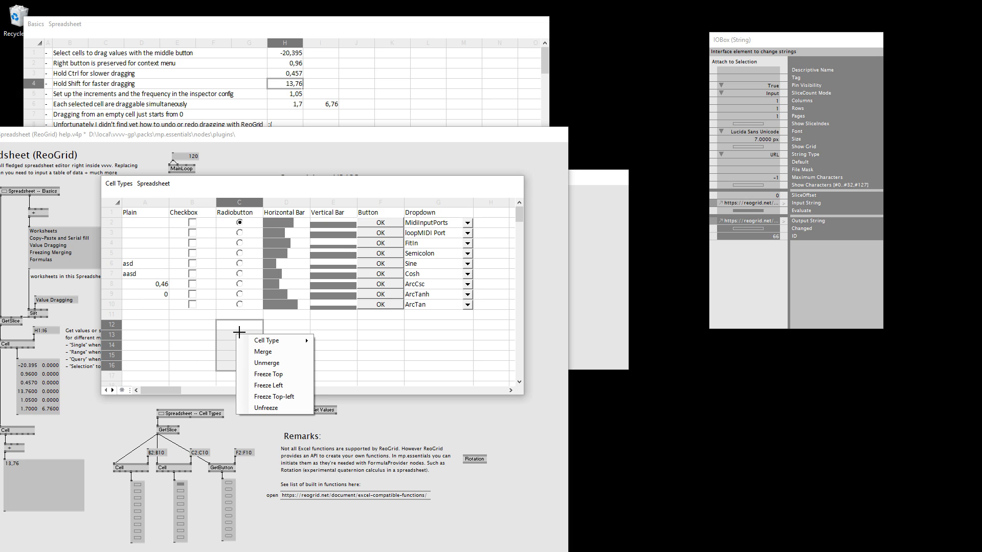
pyautogui.moveTo(299, 340)
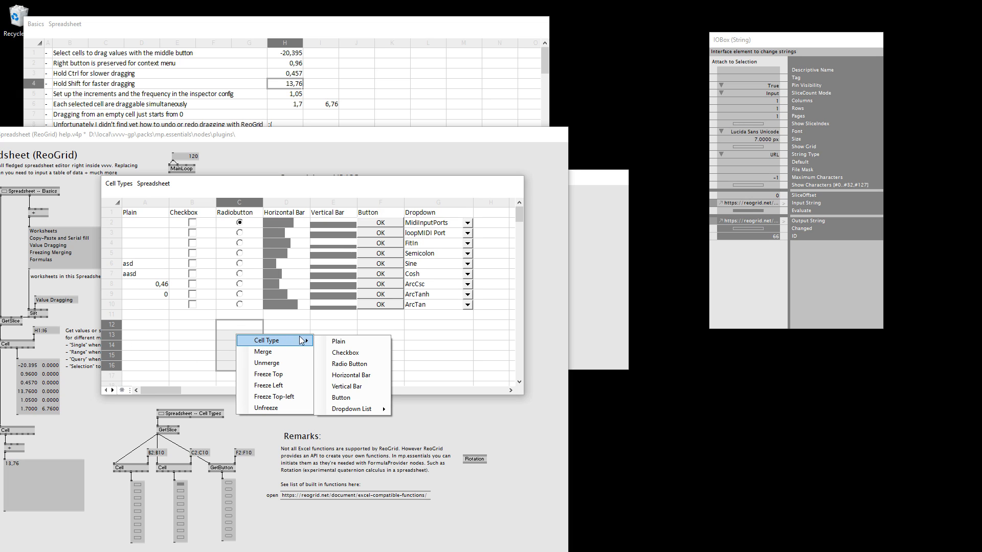
pyautogui.click(380, 363)
pyautogui.click(312, 366)
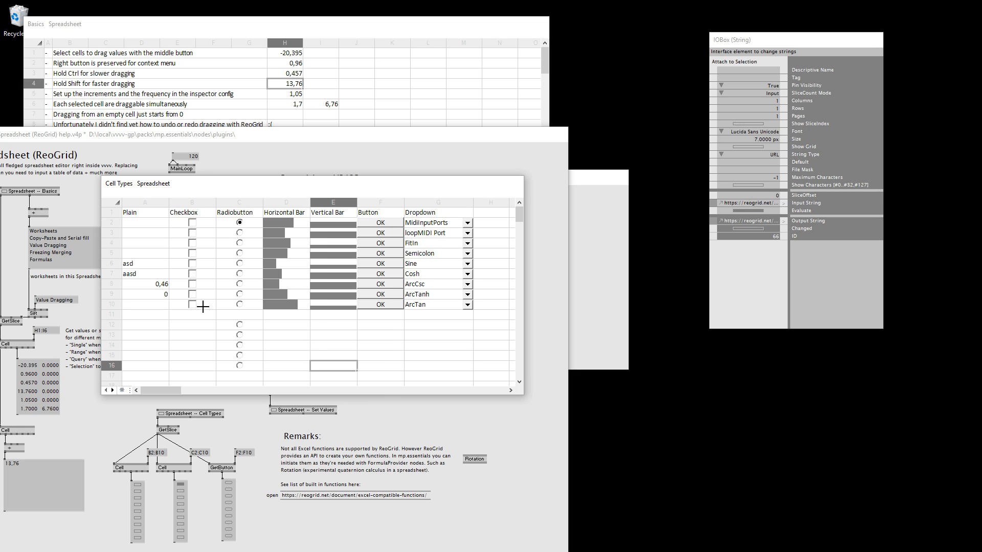
# Test the two radio button groups independently, activating C12 in the new group and C7 in the original group.
pyautogui.click(239, 355)
pyautogui.click(240, 344)
pyautogui.click(238, 315)
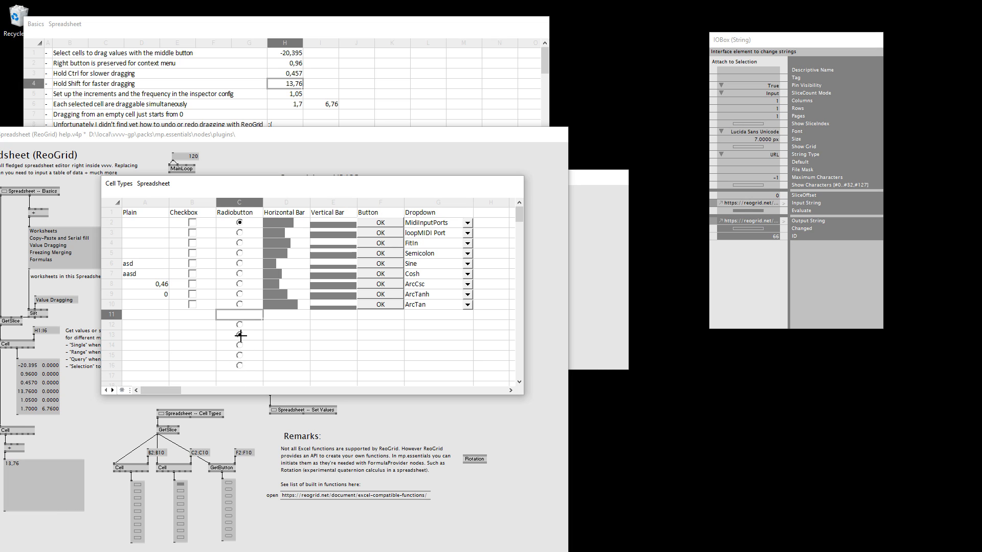
pyautogui.click(240, 325)
pyautogui.click(239, 233)
pyautogui.click(239, 274)
pyautogui.moveTo(250, 219); pyautogui.dragTo(254, 306)
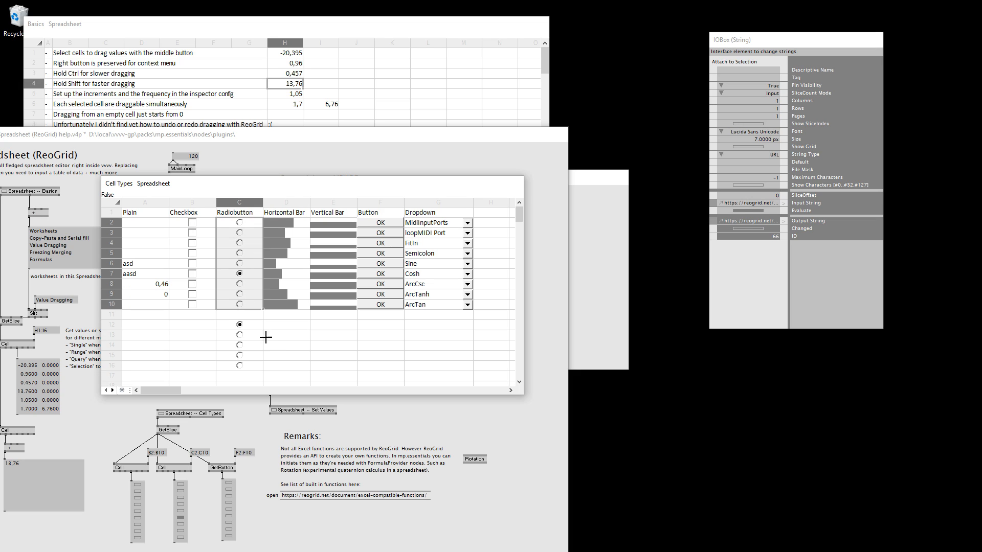
pyautogui.click(297, 343)
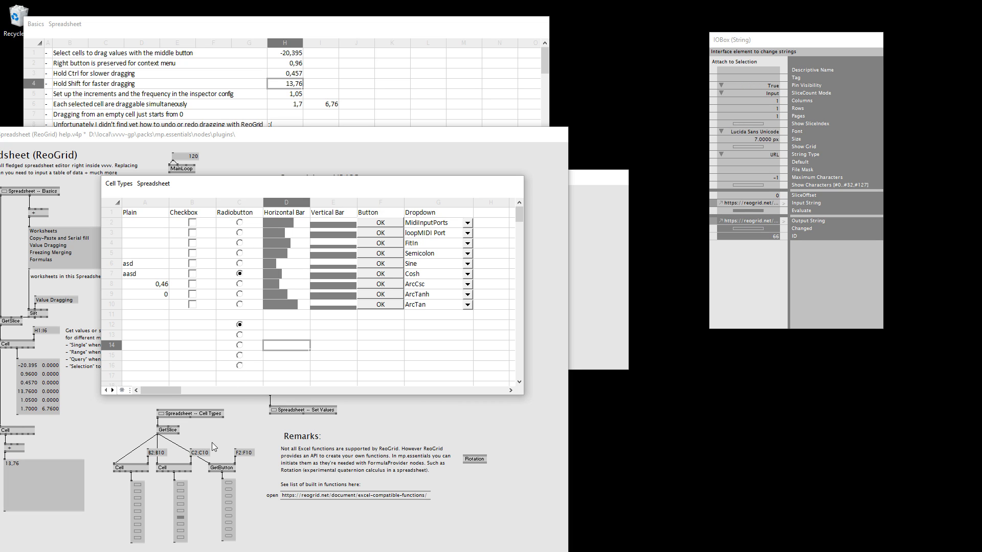
# Hide the Cell Types spreadsheet window, inspect its node's pins, and save the help patch.
pyautogui.rightClick(197, 413)
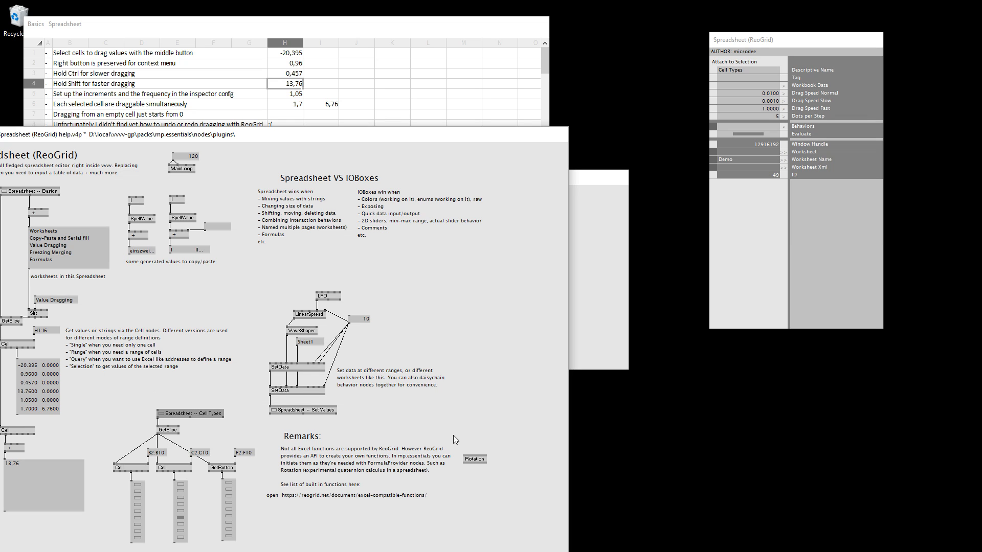
pyautogui.rightClick(755, 85)
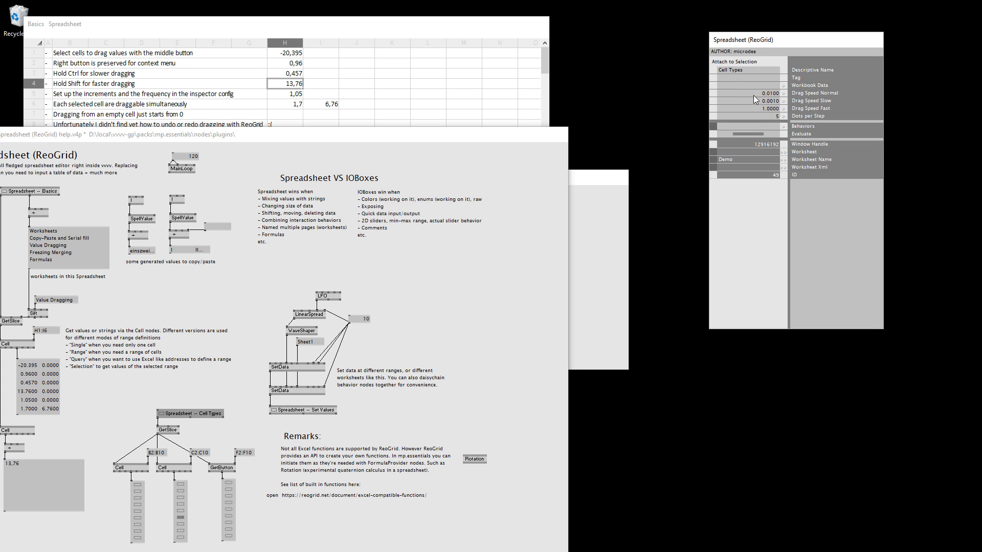
pyautogui.rightClick(270, 287)
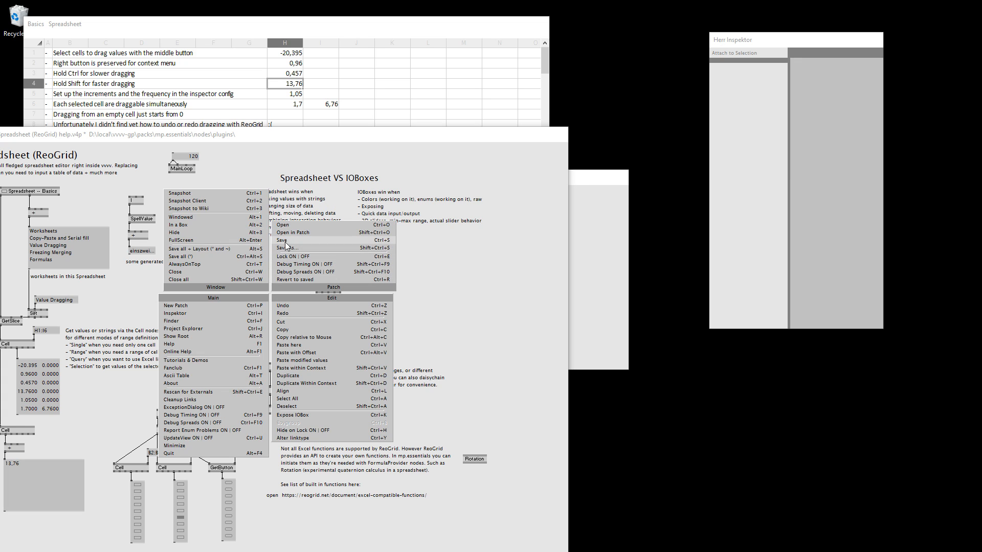
pyautogui.click(414, 62)
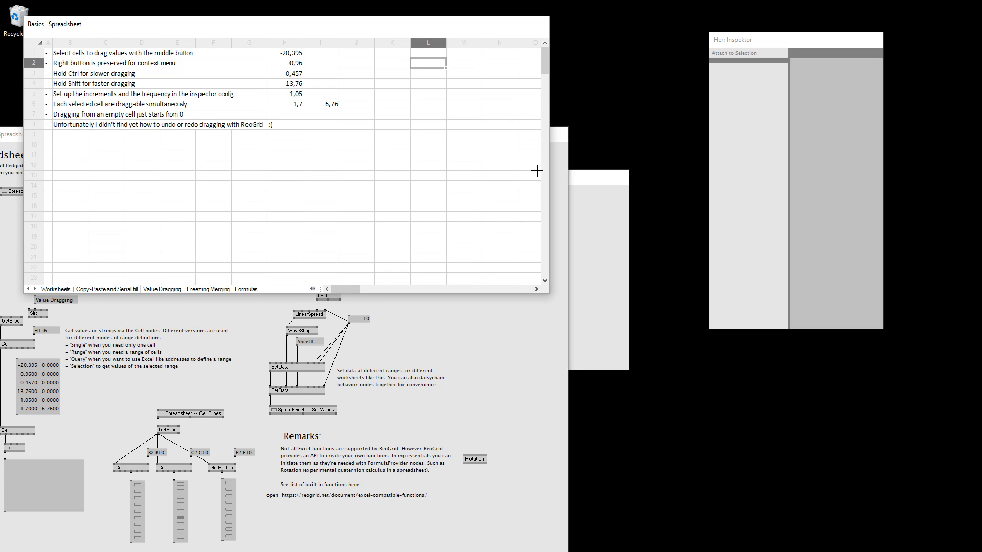
# Reposition the Basics spreadsheet window and examine the Workbook Data value of the Cell Types Spreadsheet node.
pyautogui.moveTo(286, 26); pyautogui.dragTo(390, 59)
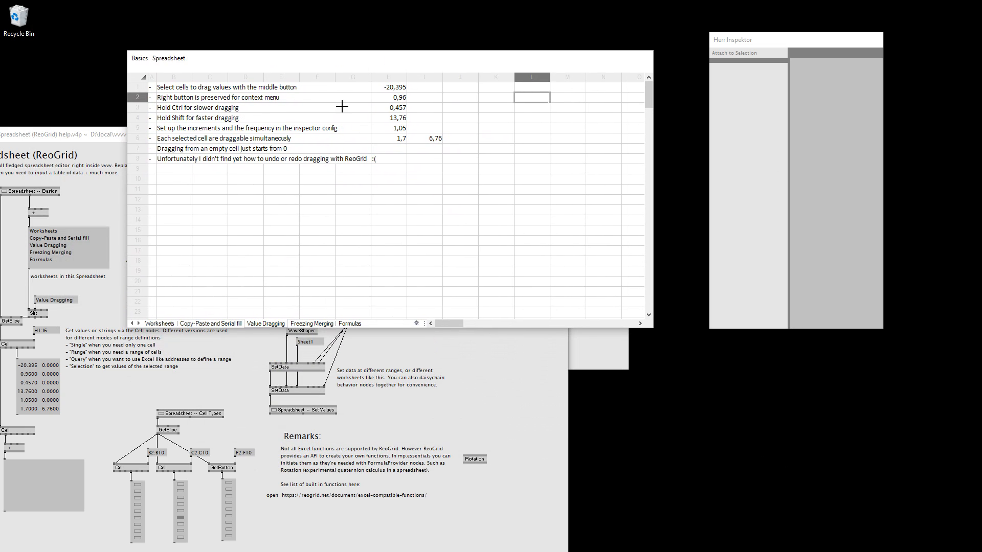
pyautogui.click(198, 416)
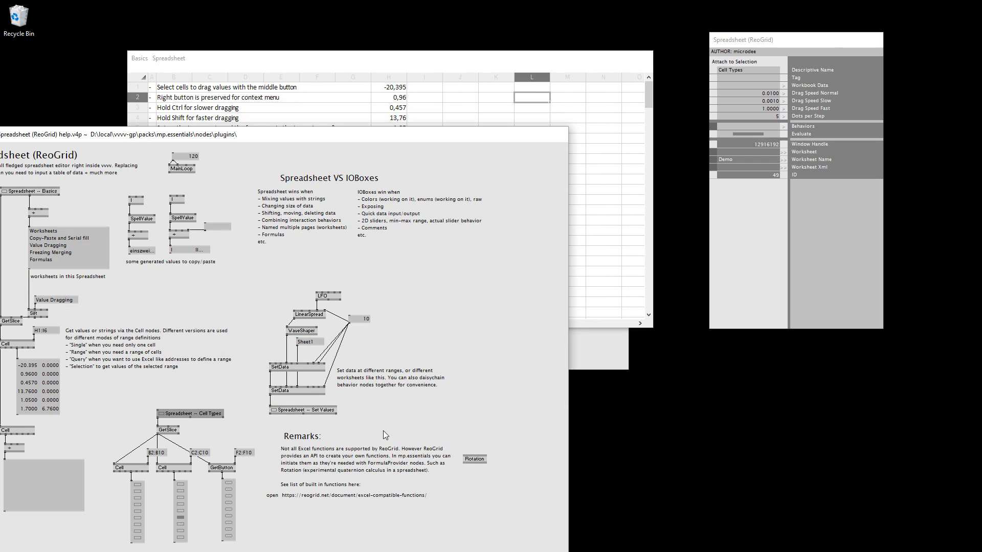
pyautogui.doubleClick(753, 85)
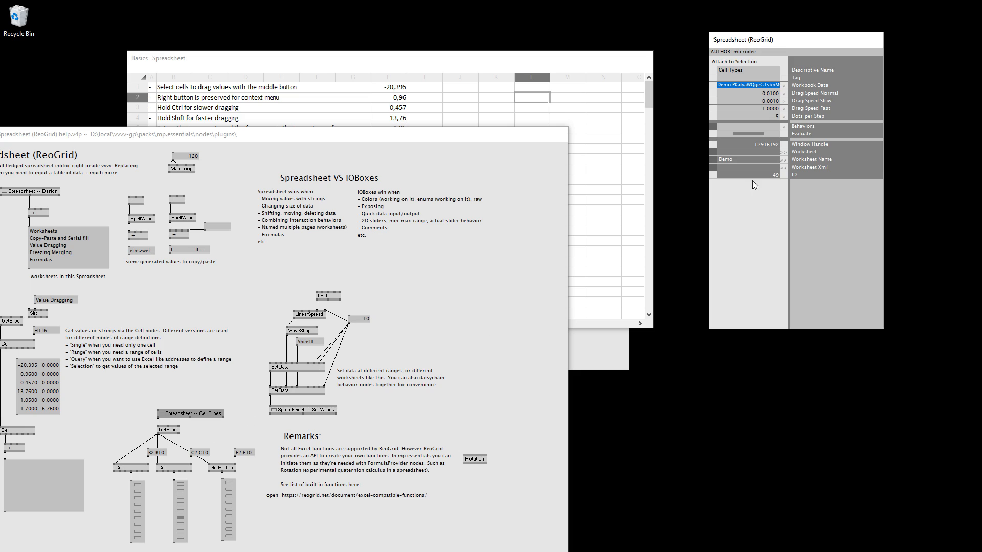
pyautogui.press('Delete')
# Show the hidden Cell Types spreadsheet window again by picking it from the window finder of 0.v4p.
pyautogui.click(391, 59)
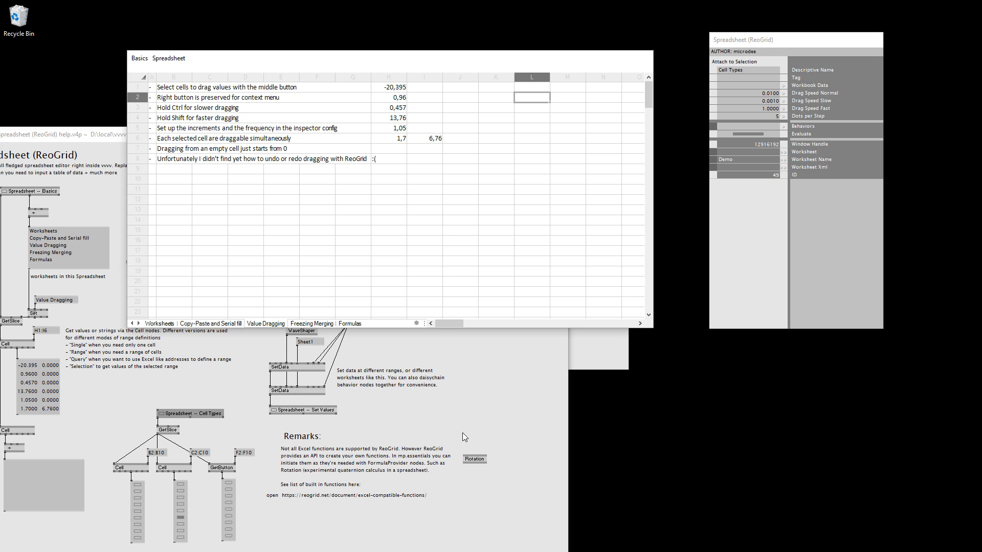
pyautogui.click(492, 388)
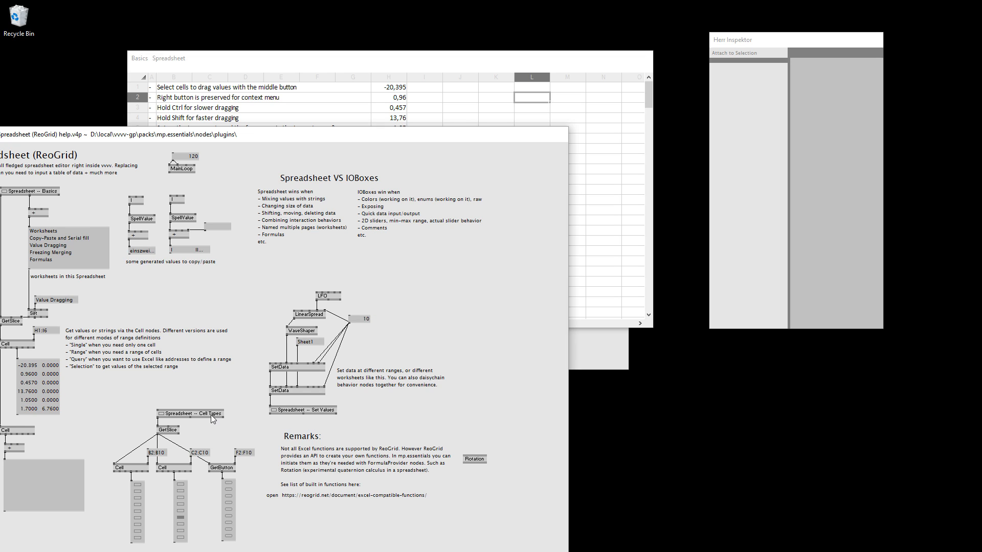
pyautogui.click(580, 186)
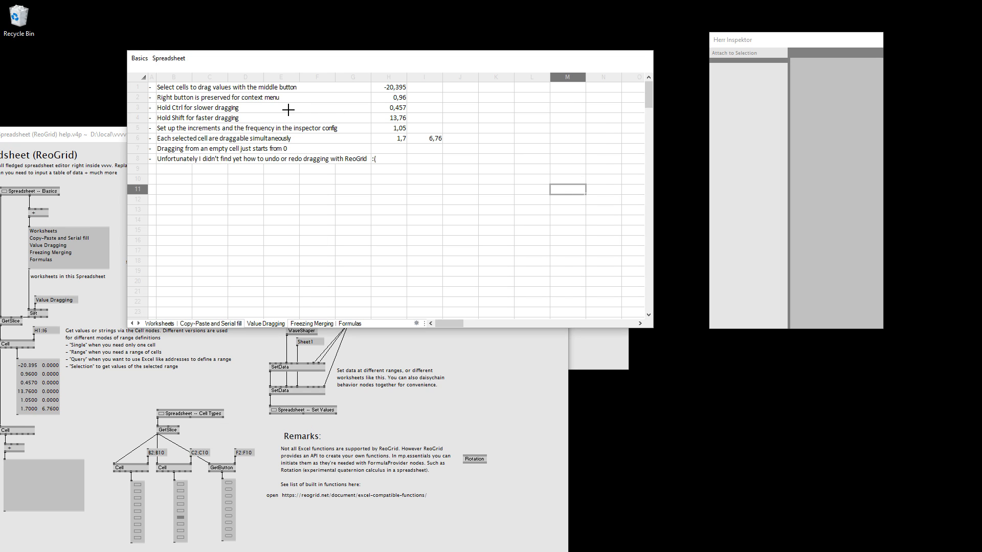
pyautogui.click(268, 139)
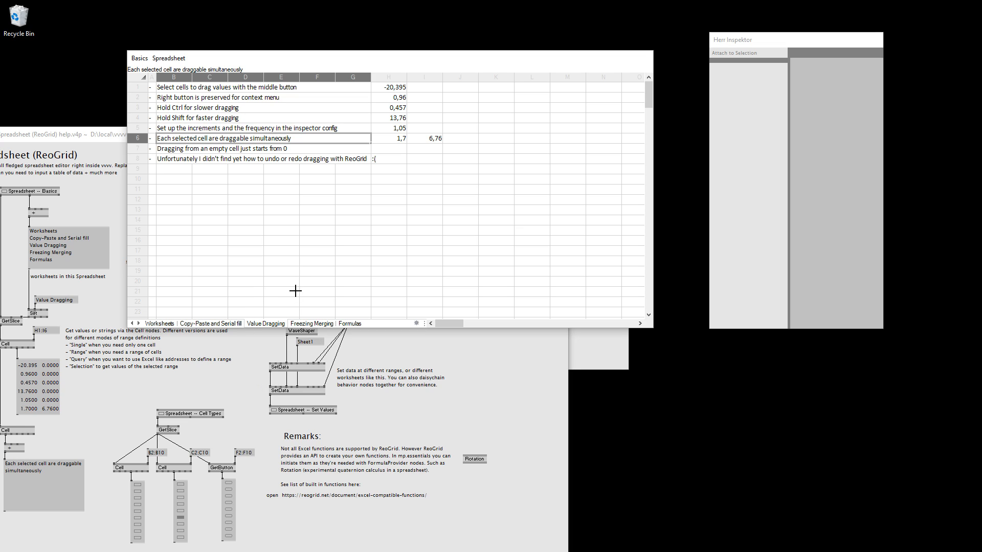
pyautogui.click(603, 358)
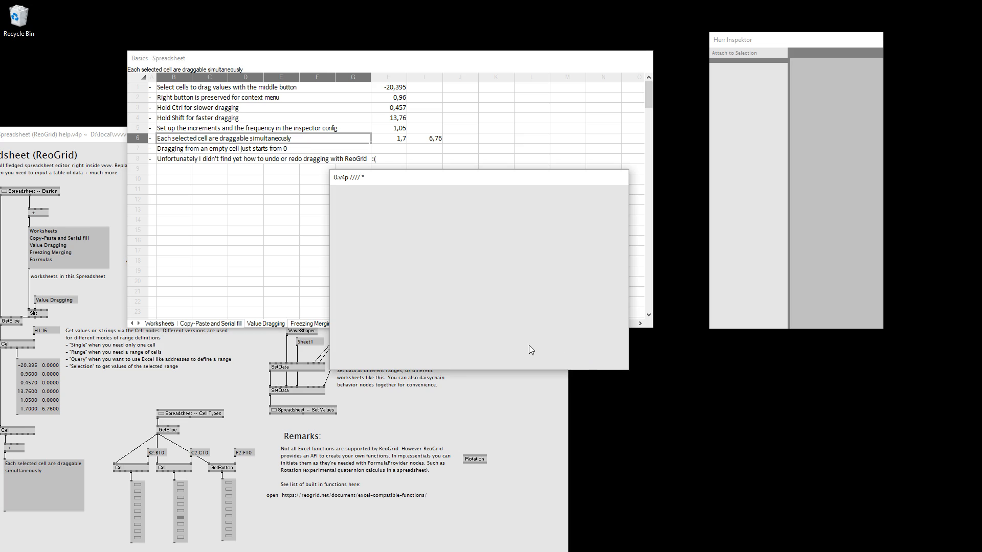
pyautogui.hotkey('ctrl', 'Tab')
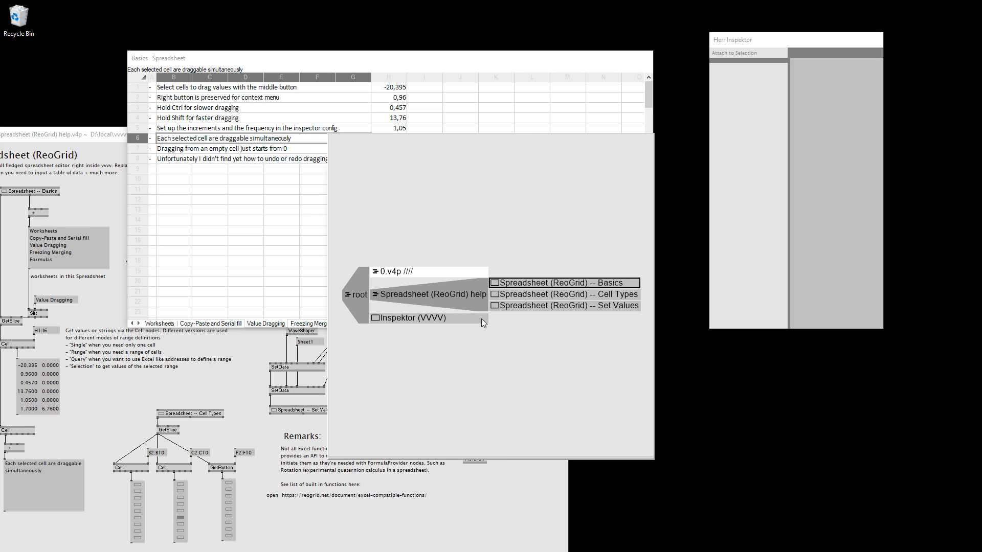
pyautogui.click(555, 298)
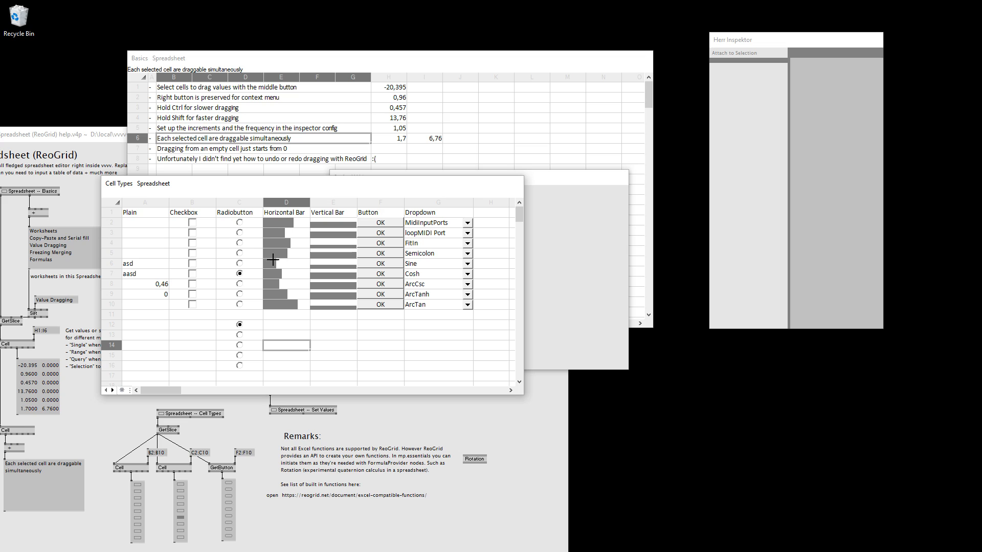
# Use value dragging to raise all horizontal bars in D2:D10 together, and select cells in the Vertical Bar column.
pyautogui.click(304, 222)
pyautogui.moveTo(304, 221); pyautogui.dragTo(297, 308)
pyautogui.moveTo(279, 265); pyautogui.dragTo(281, 262)
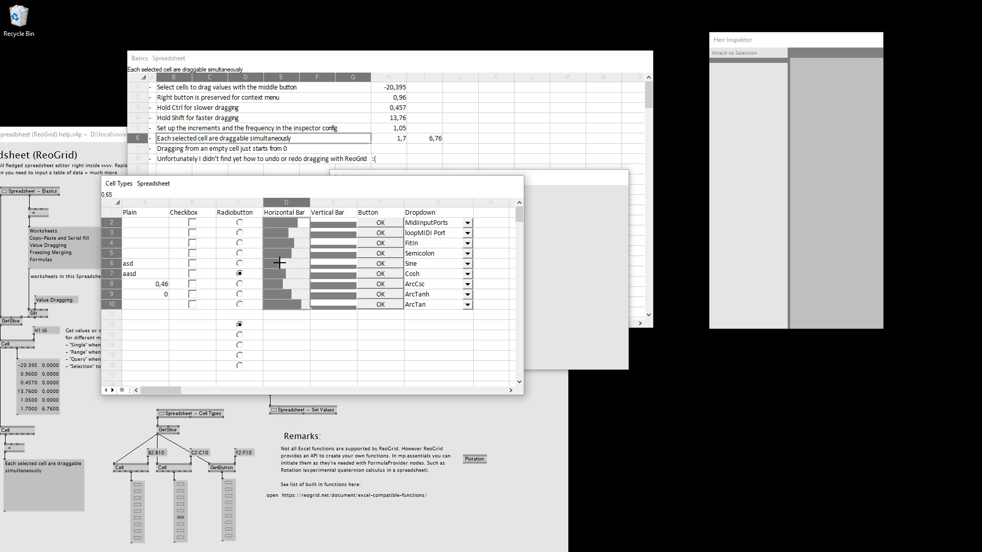
pyautogui.moveTo(333, 222); pyautogui.dragTo(343, 294)
pyautogui.click(325, 317)
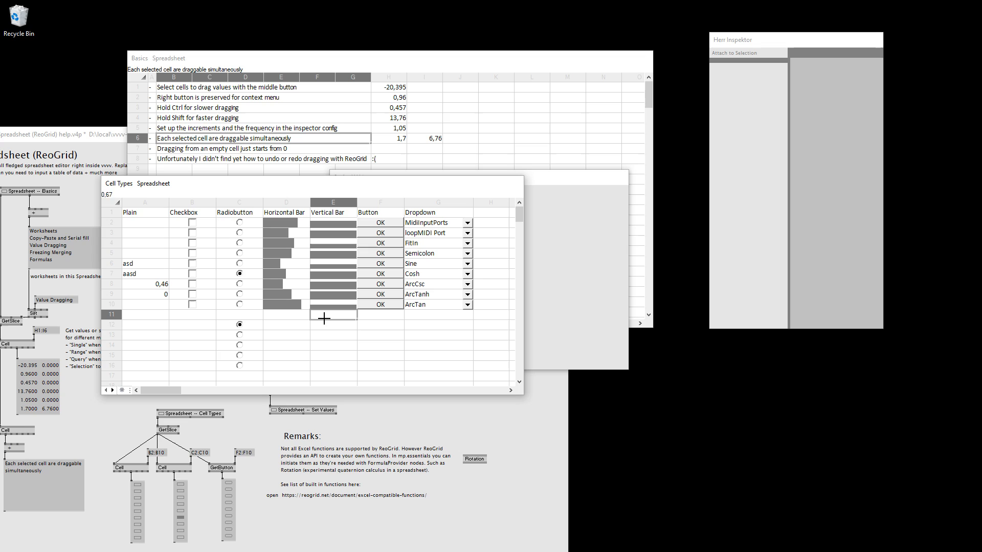
pyautogui.click(327, 229)
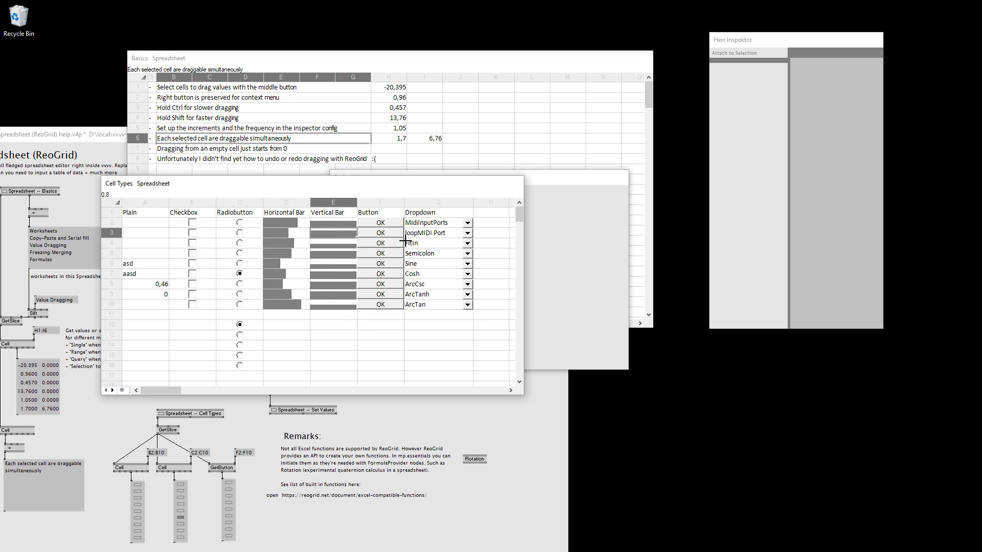
# Trigger several of the OK buttons in the Button column of the Cell Types spreadsheet.
pyautogui.click(376, 233)
pyautogui.click(379, 251)
pyautogui.click(381, 234)
pyautogui.click(384, 273)
pyautogui.click(386, 224)
# Browse the enum options of dropdown cell G2, try HardwareHandshaking, and set the cell to GameDevices.
pyautogui.click(455, 224)
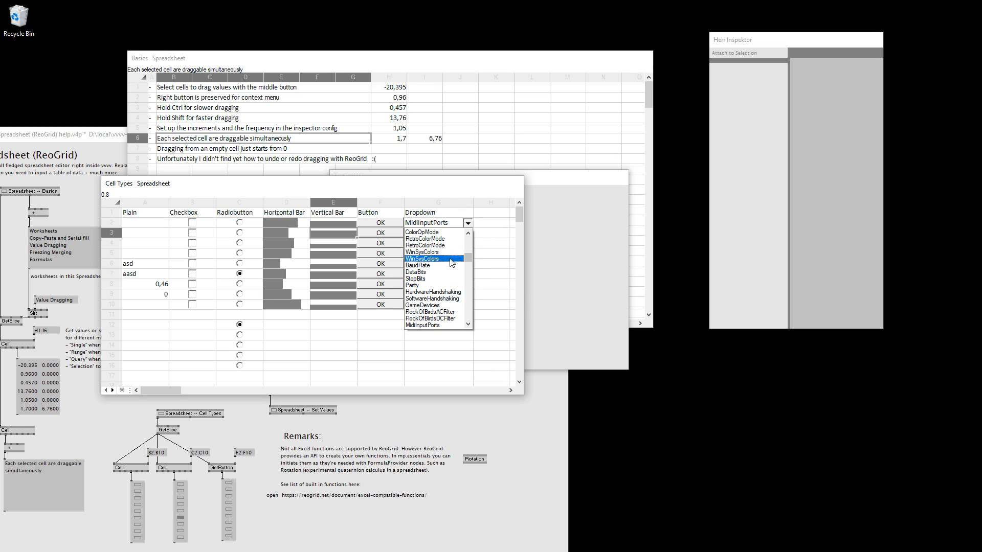
pyautogui.scroll(-4, 431, 291)
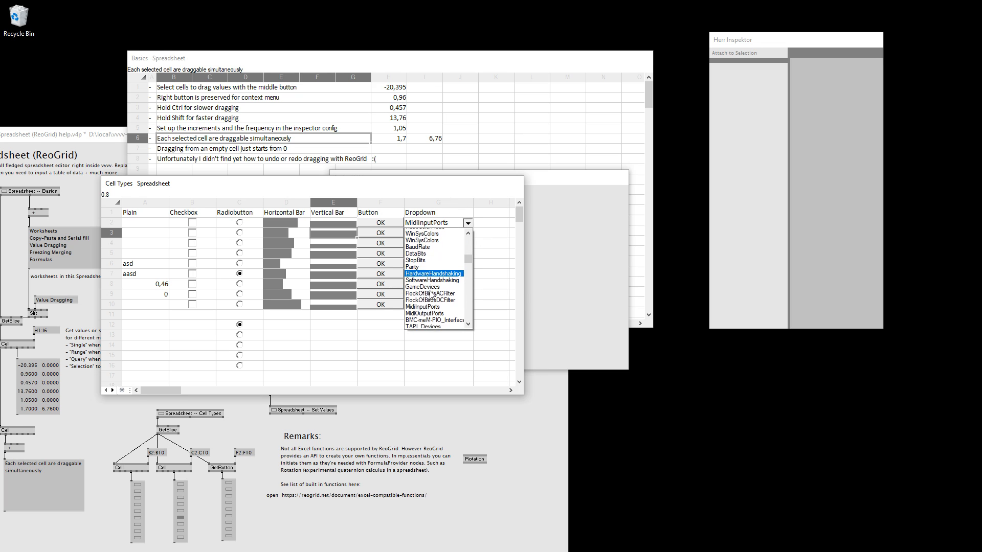
pyautogui.scroll(-6, 431, 294)
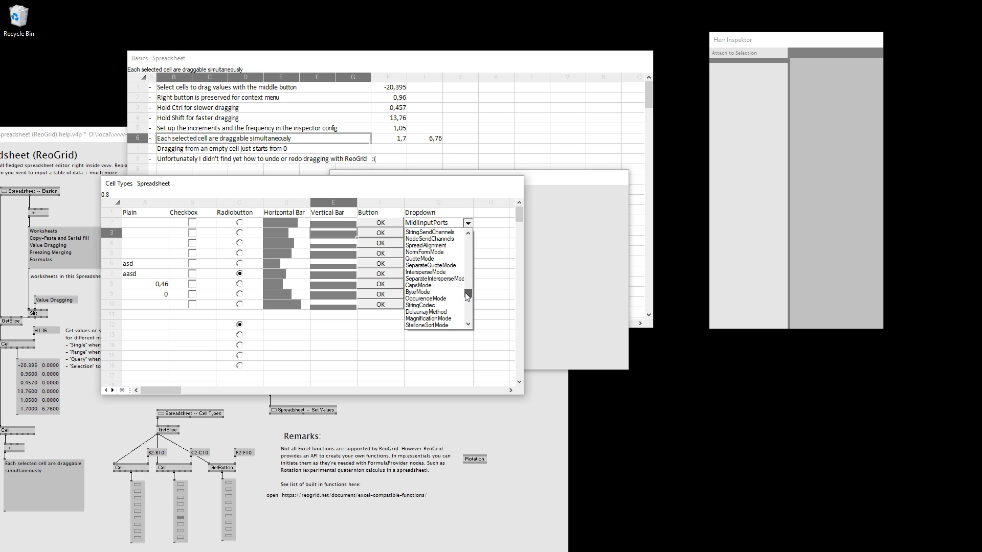
pyautogui.scroll(10, 460, 276)
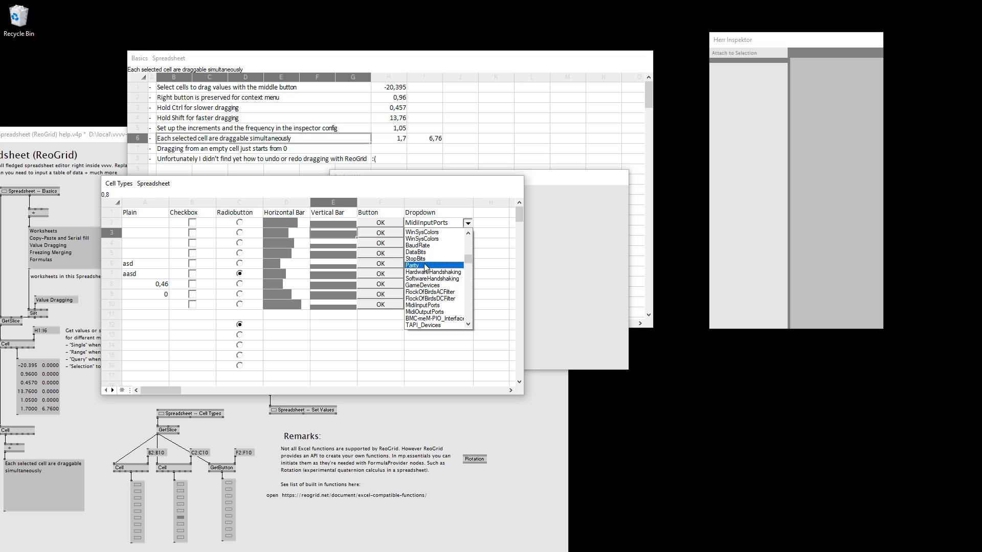
pyautogui.click(432, 272)
pyautogui.click(445, 223)
pyautogui.click(429, 286)
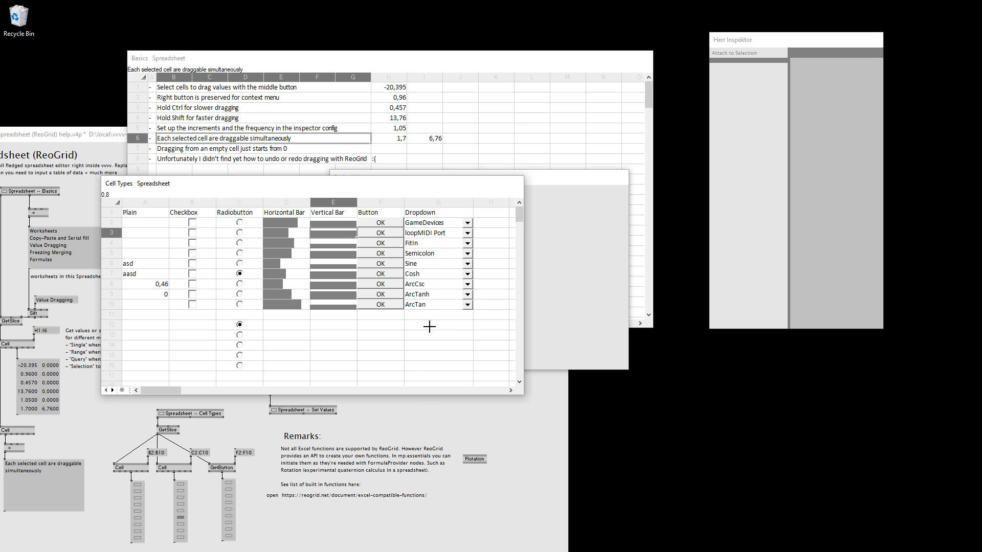
# Select the cells of the Dropdown column and examine the options offered by dropdown cell G6 without choosing one.
pyautogui.moveTo(435, 315); pyautogui.dragTo(440, 260)
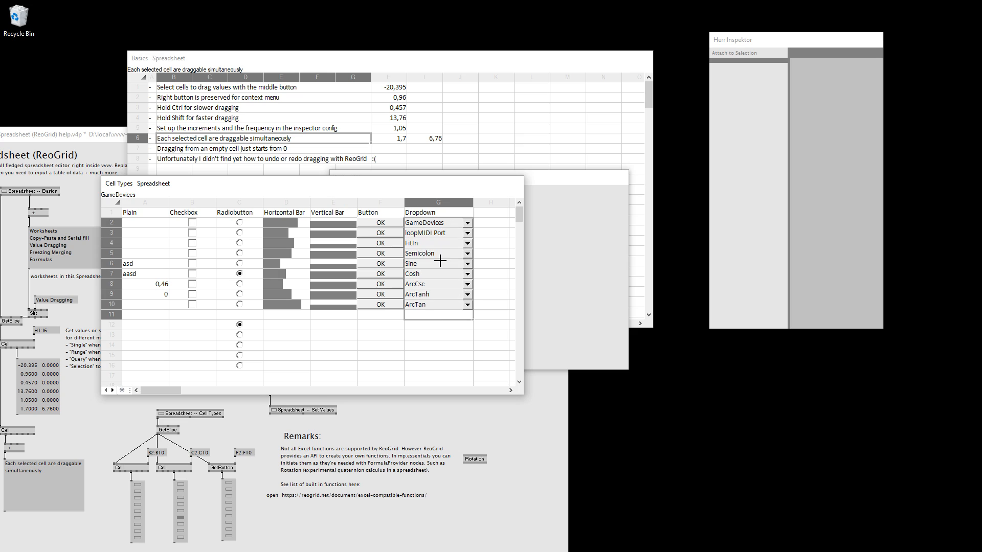
pyautogui.click(467, 264)
pyautogui.click(497, 308)
pyautogui.moveTo(428, 317); pyautogui.dragTo(443, 214)
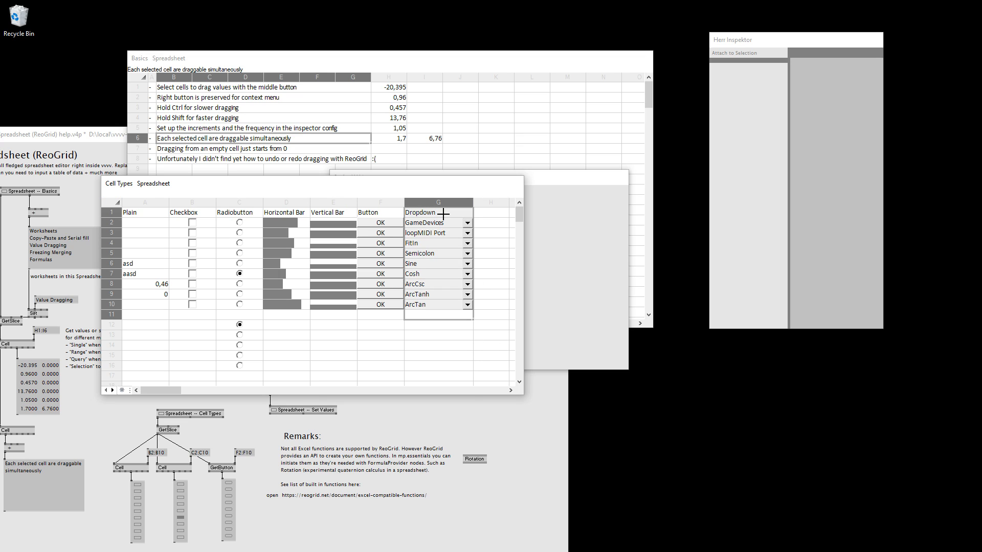
pyautogui.click(444, 223)
pyautogui.click(466, 264)
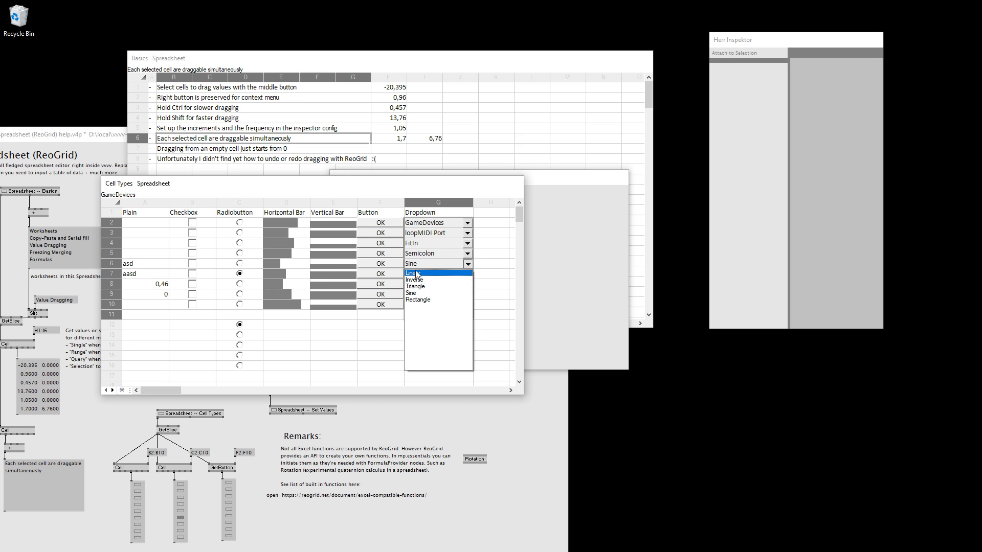
pyautogui.click(379, 288)
pyautogui.click(380, 243)
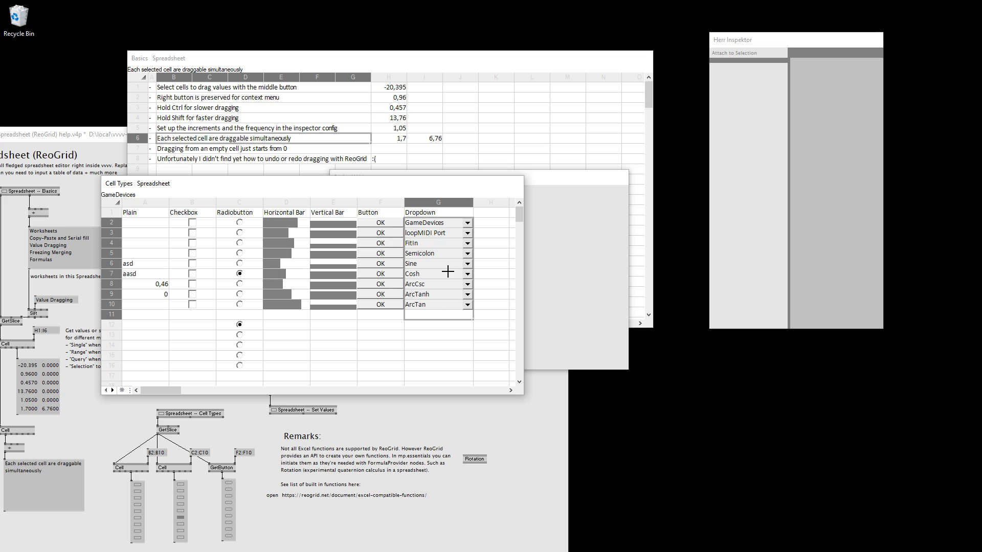
# Reset the selected Dropdown column cells to the Plain cell type and clear the contents of G2:G10.
pyautogui.rightClick(448, 318)
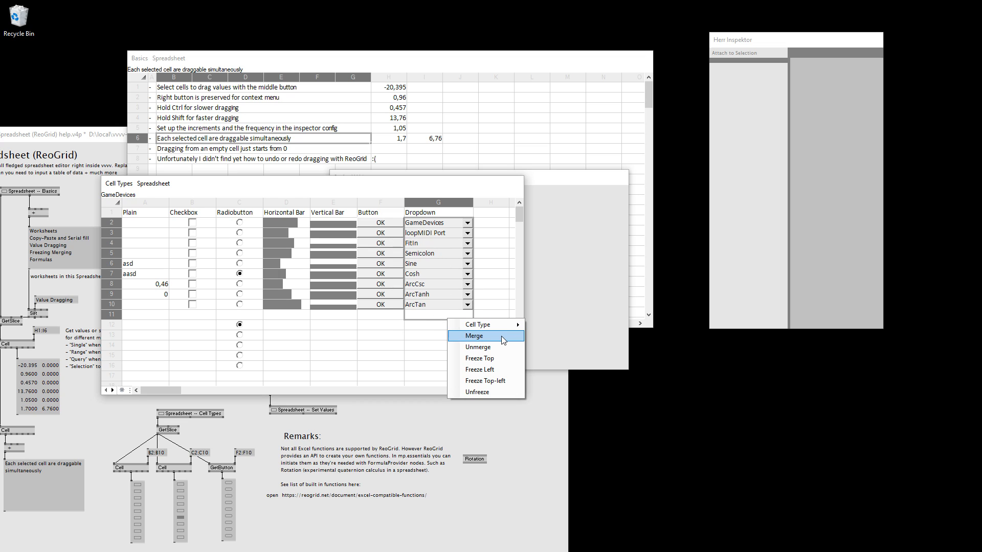
pyautogui.moveTo(511, 325)
pyautogui.click(419, 325)
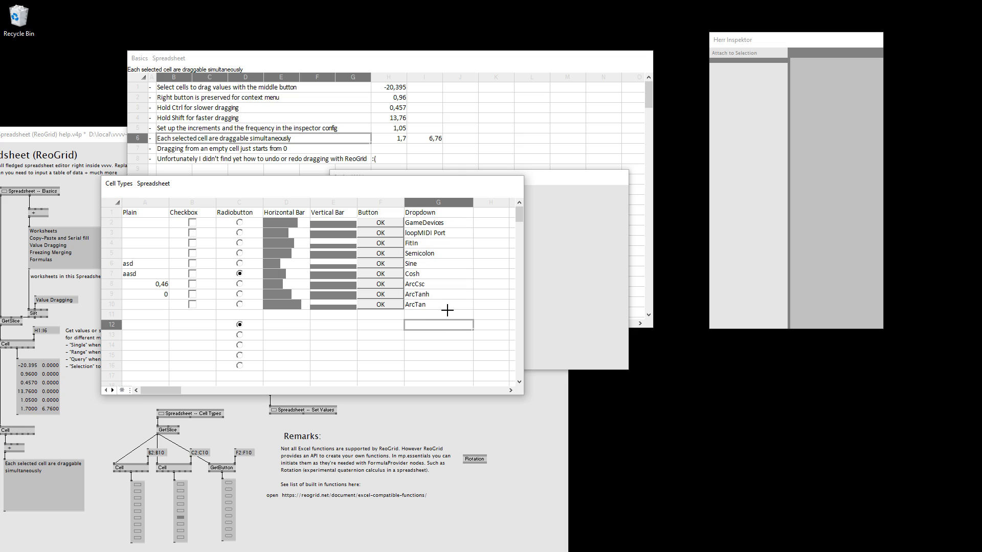
pyautogui.moveTo(431, 319)
pyautogui.mouseDown()
pyautogui.moveTo(443, 204)
pyautogui.moveTo(443, 224)
pyautogui.mouseUp()
pyautogui.hotkey('ctrl', 'z')
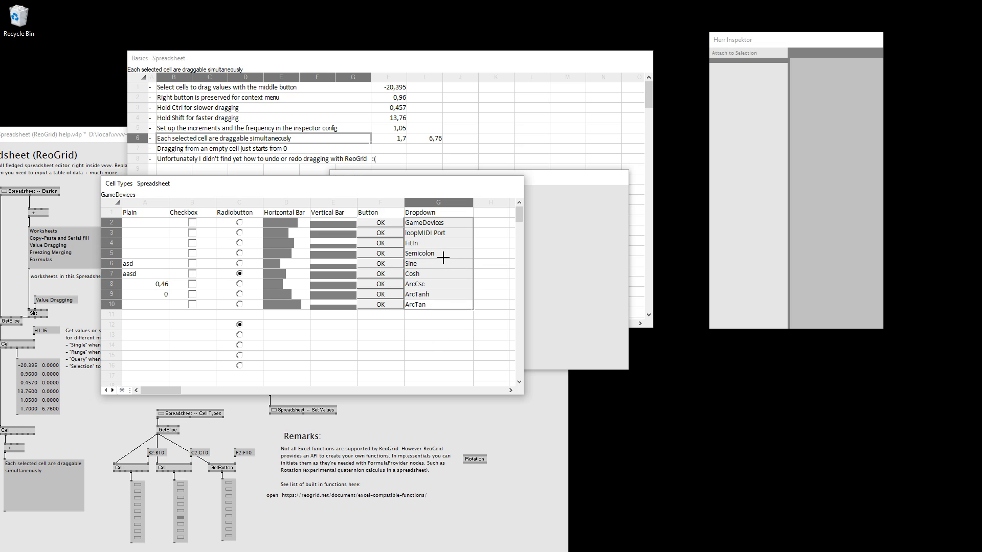
pyautogui.press('Delete')
pyautogui.click(458, 315)
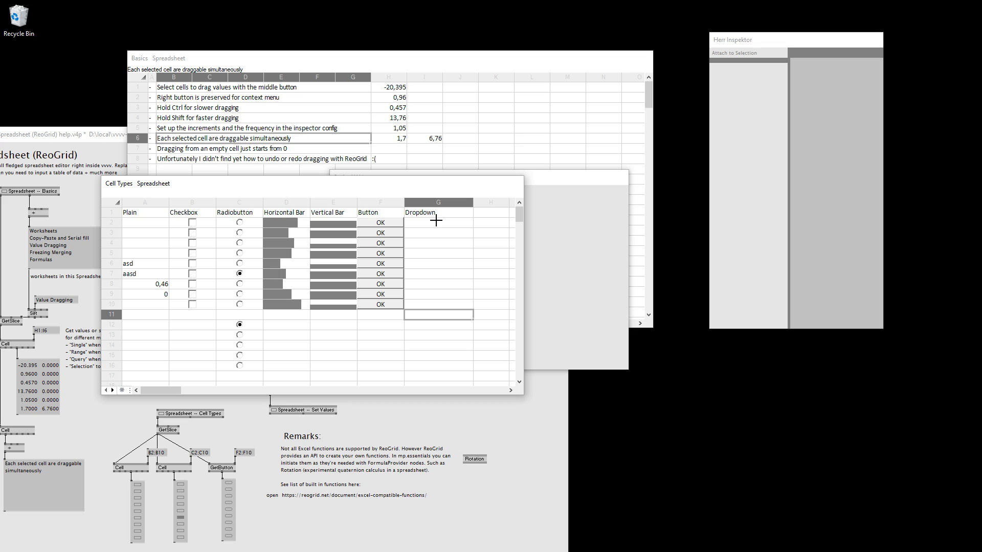
# Assign the Dropdown List cell type with the AspectRatioAlignment enum to cells G2:G10.
pyautogui.moveTo(436, 220); pyautogui.dragTo(443, 304)
pyautogui.rightClick(434, 233)
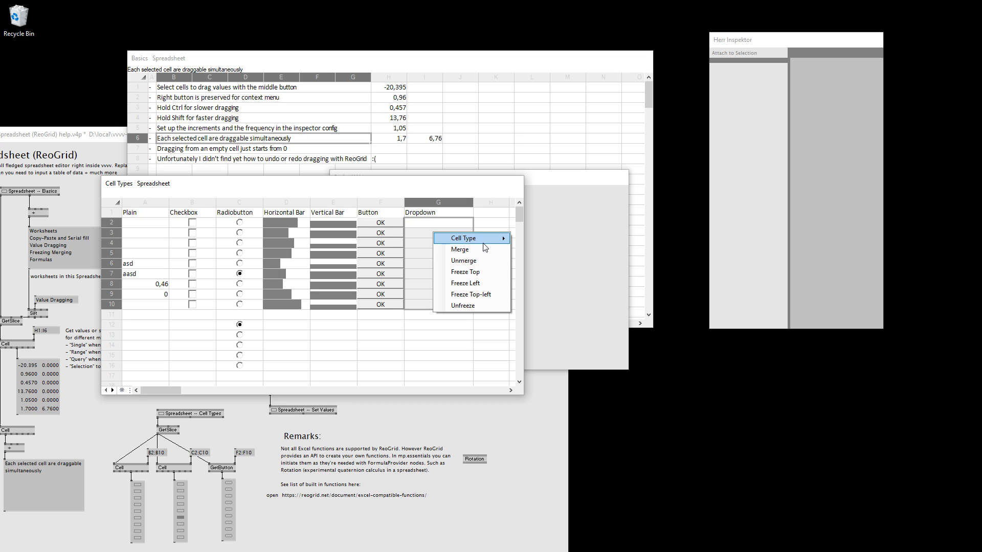
pyautogui.moveTo(483, 243)
pyautogui.moveTo(549, 308)
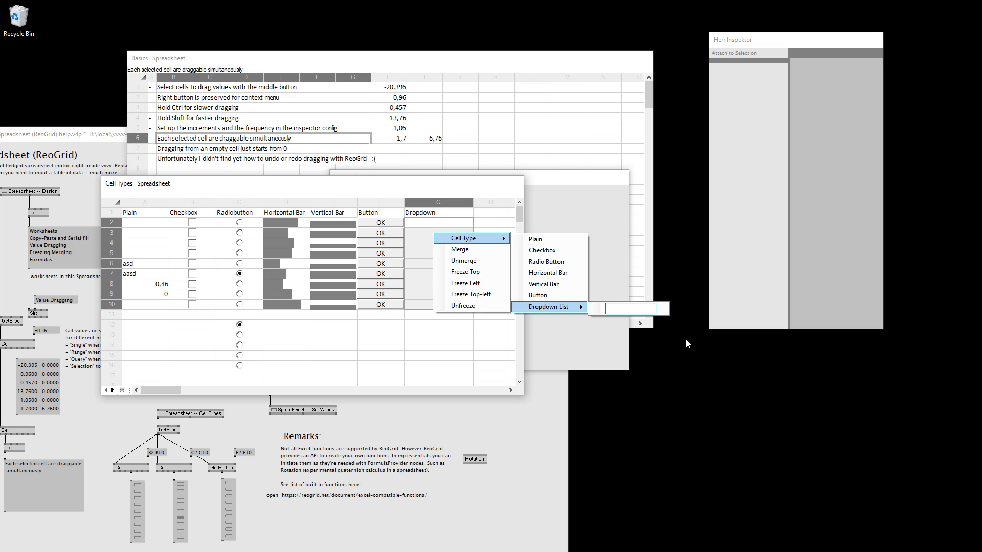
pyautogui.write('Asp')
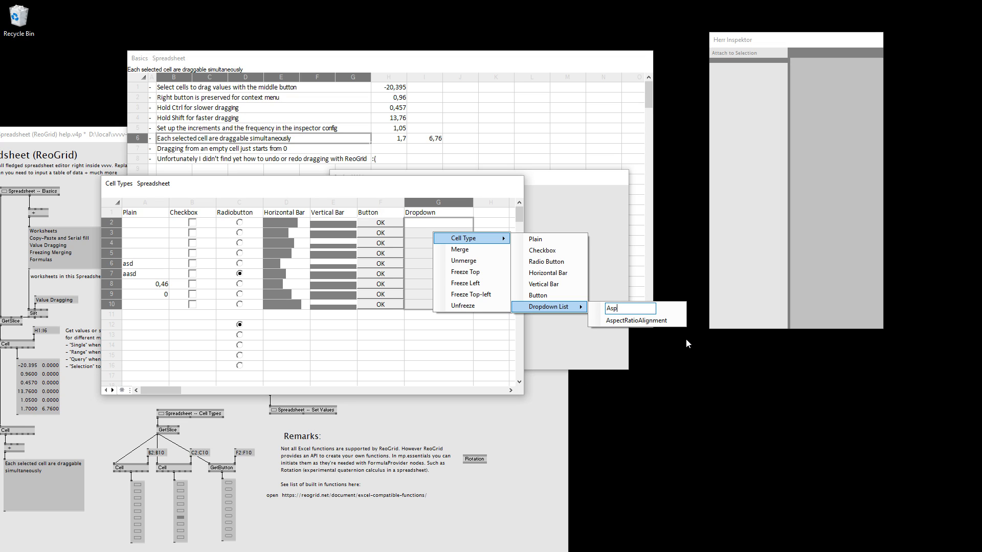
pyautogui.click(649, 321)
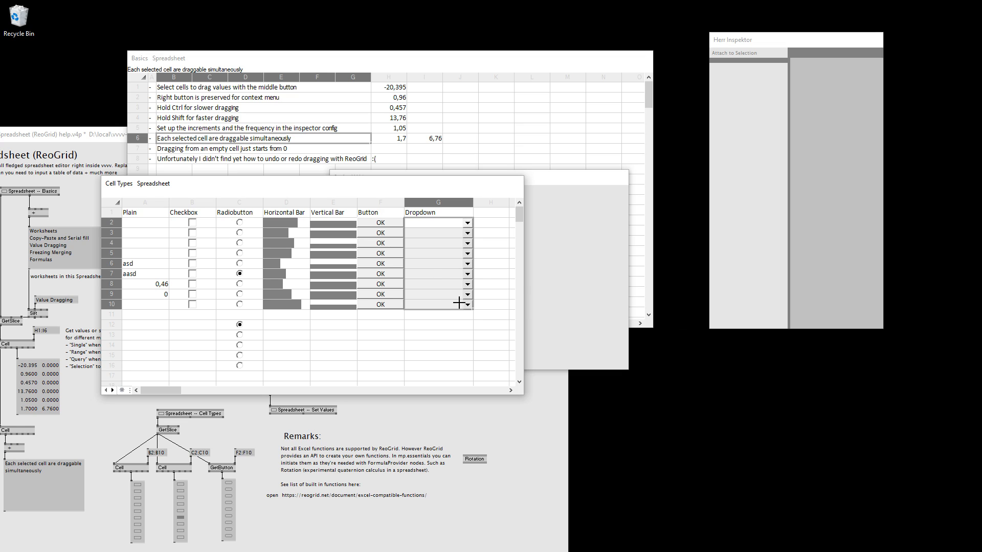
# Choose FitWidth in G2, FitOut in G3, FitWidth in G4 and FitIn in G6 of the Dropdown column.
pyautogui.click(483, 233)
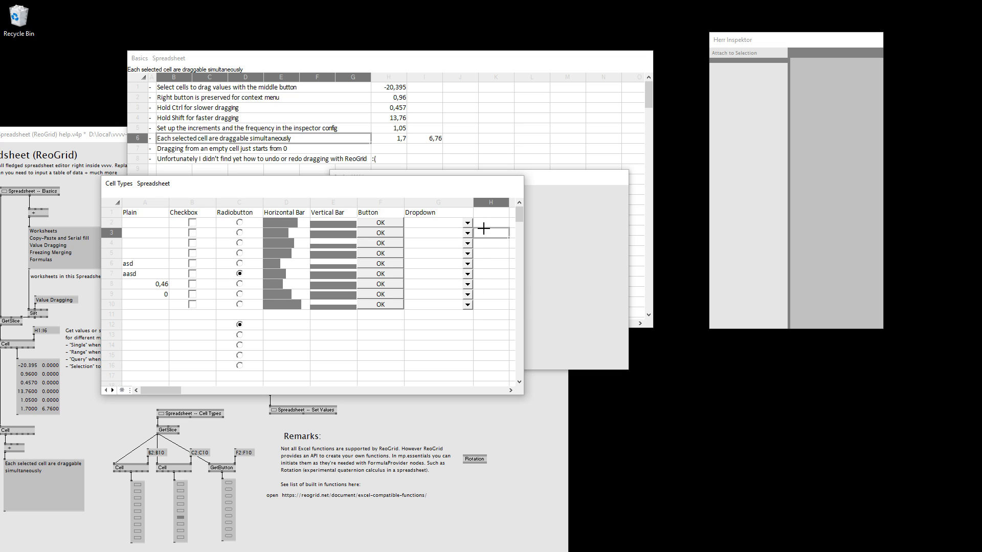
pyautogui.click(468, 224)
pyautogui.click(427, 238)
pyautogui.click(451, 234)
pyautogui.click(427, 261)
pyautogui.click(449, 245)
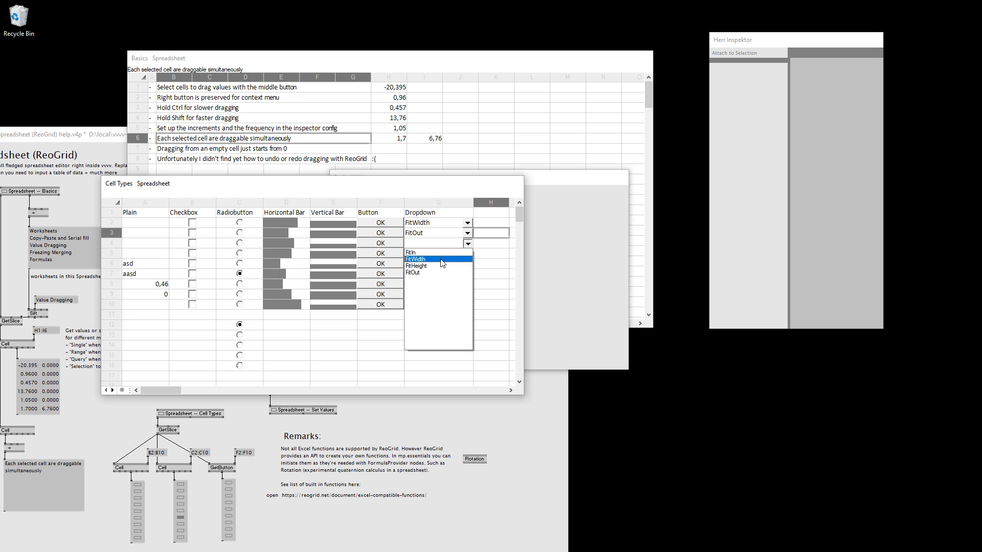
pyautogui.click(427, 259)
pyautogui.click(437, 262)
pyautogui.click(434, 273)
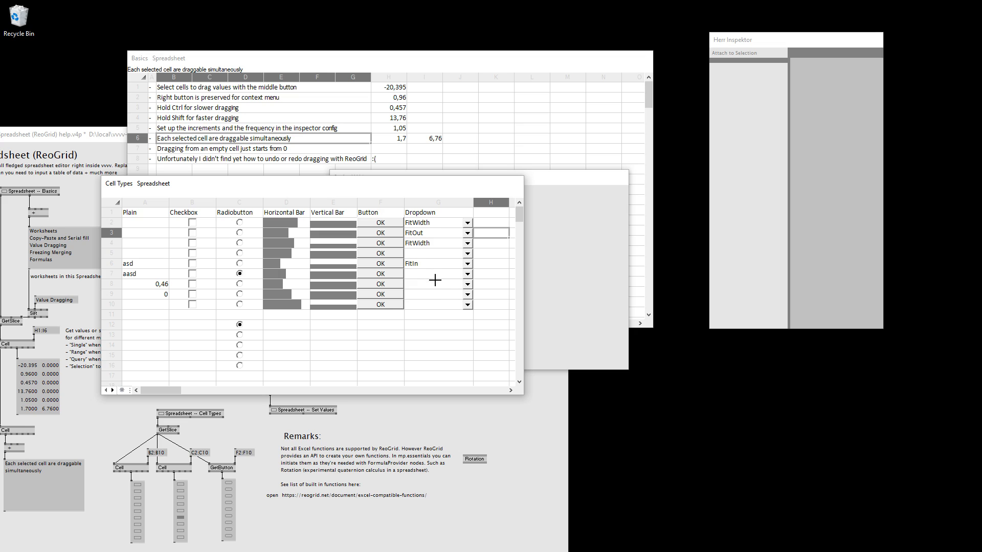
# Select G8:G10 in the Dropdown column and remove their dropdowns by resetting the cell type to Plain.
pyautogui.click(474, 296)
pyautogui.moveTo(448, 311); pyautogui.dragTo(446, 274)
pyautogui.moveTo(447, 316); pyautogui.dragTo(446, 294)
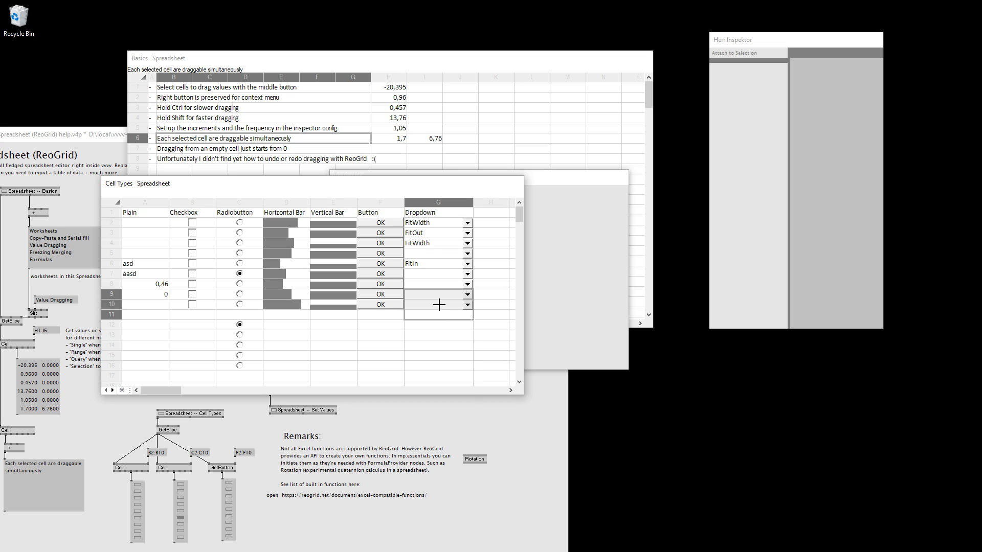
pyautogui.click(439, 304)
pyautogui.click(492, 304)
pyautogui.moveTo(445, 315)
pyautogui.mouseDown()
pyautogui.moveTo(444, 287)
pyautogui.moveTo(447, 303)
pyautogui.mouseUp()
pyautogui.rightClick(435, 328)
pyautogui.click(526, 324)
pyautogui.click(449, 305)
# Assign the Dropdown List cell type to G8:G10, filtering the enums by Dx11 and choosing Texture2D_Formats_DX11.
pyautogui.rightClick(448, 297)
pyautogui.moveTo(479, 302)
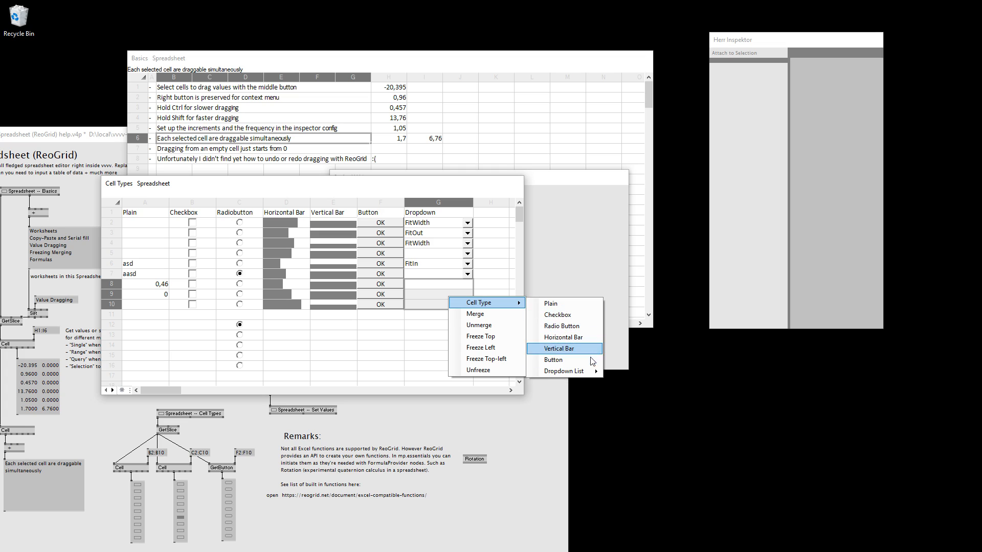
pyautogui.moveTo(567, 372)
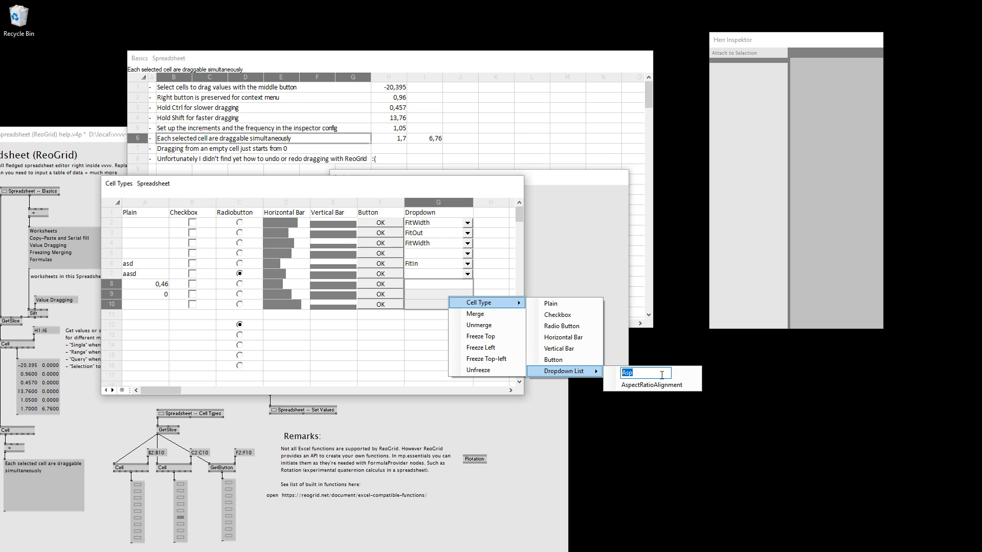
pyautogui.press('BackSpace')
pyautogui.write('Dx11')
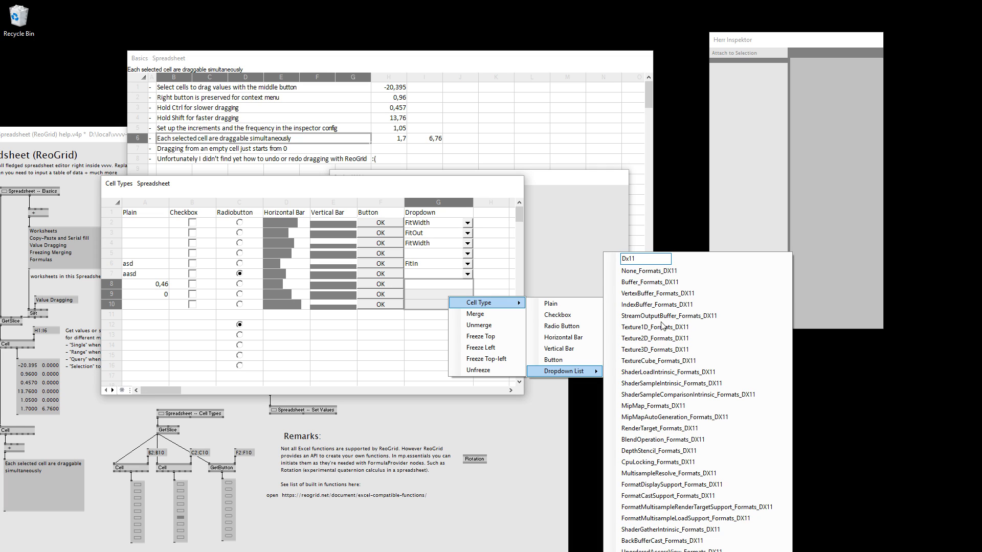
pyautogui.click(653, 339)
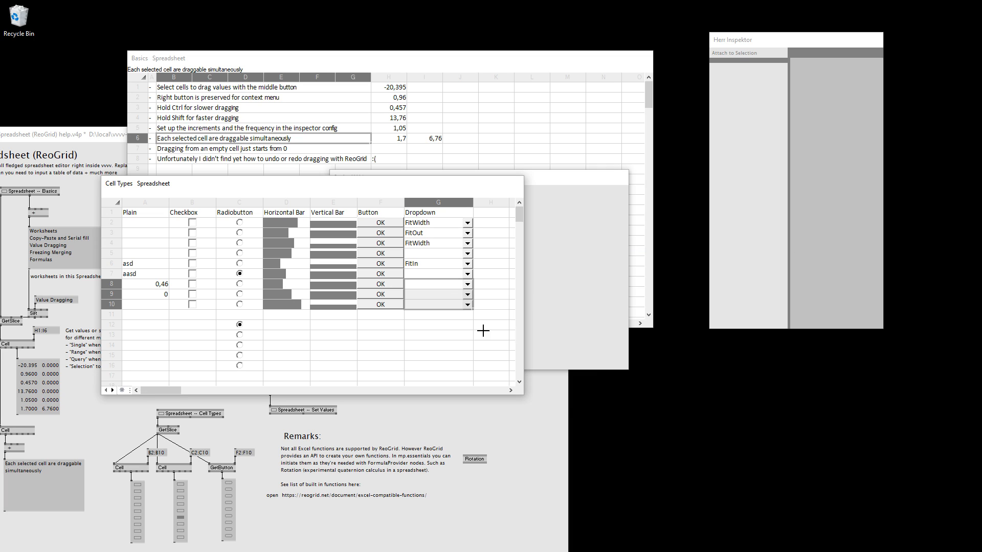
# Set dropdown cell G8 to R32G32B32A32_Float and widen column G to fit the format name.
pyautogui.click(467, 284)
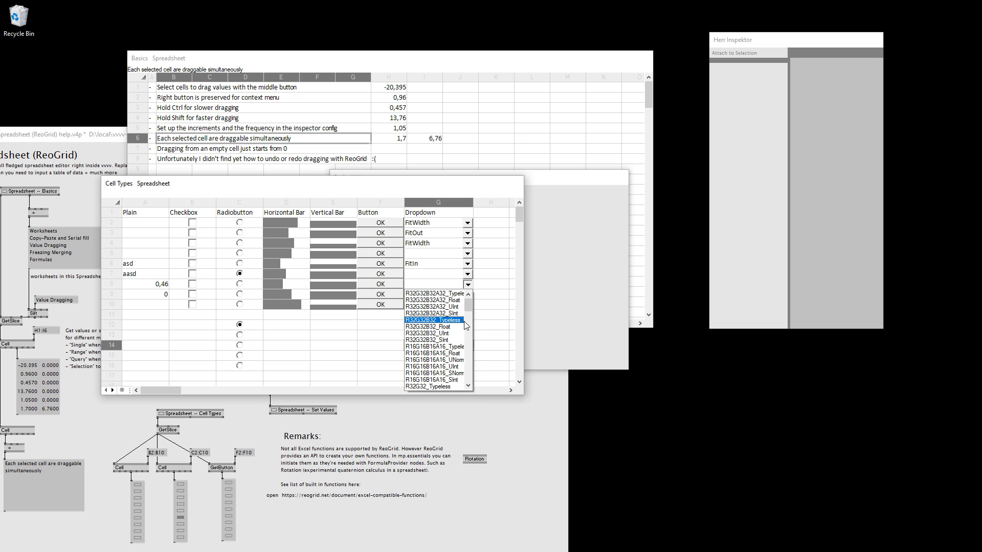
pyautogui.click(454, 293)
pyautogui.click(467, 284)
pyautogui.click(454, 300)
pyautogui.moveTo(473, 202); pyautogui.dragTo(490, 203)
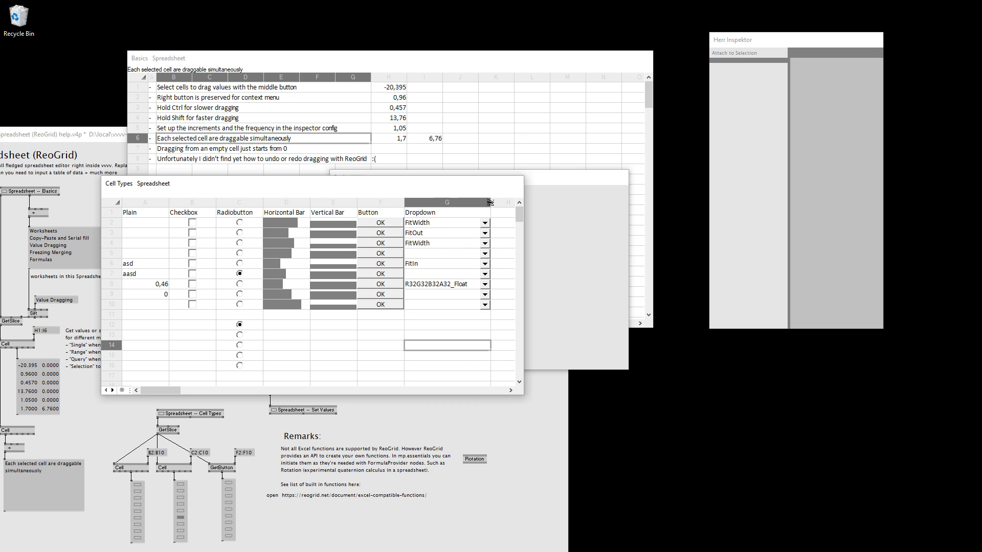
# Set dropdown cell G9 to R16G16B16A16_Float and G10 to R16G16B16A16_SInt.
pyautogui.click(485, 295)
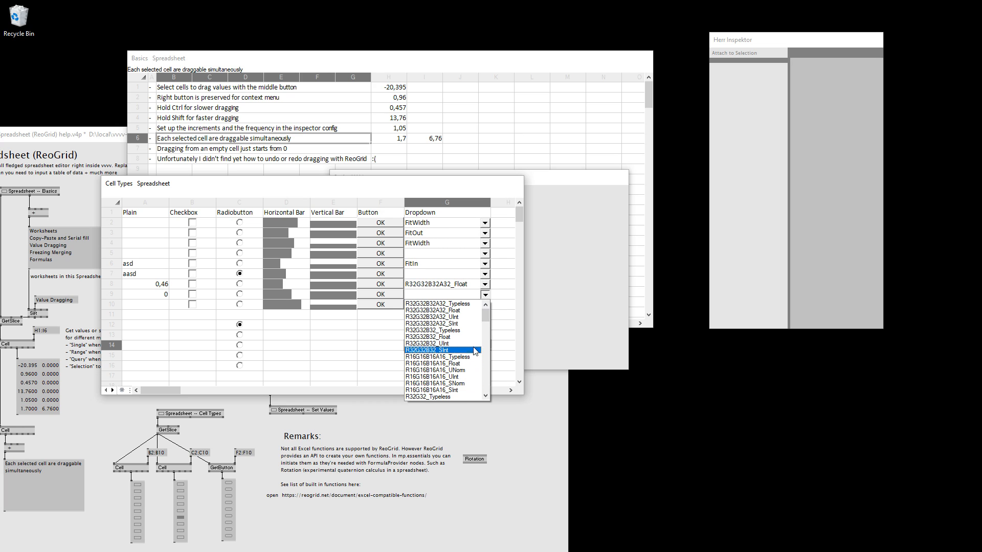
pyautogui.click(469, 364)
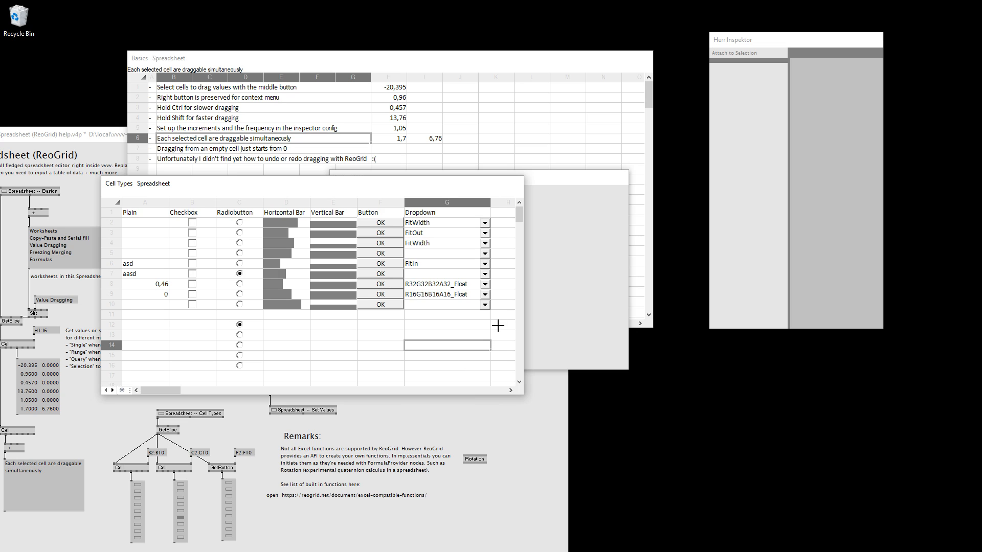
pyautogui.click(484, 304)
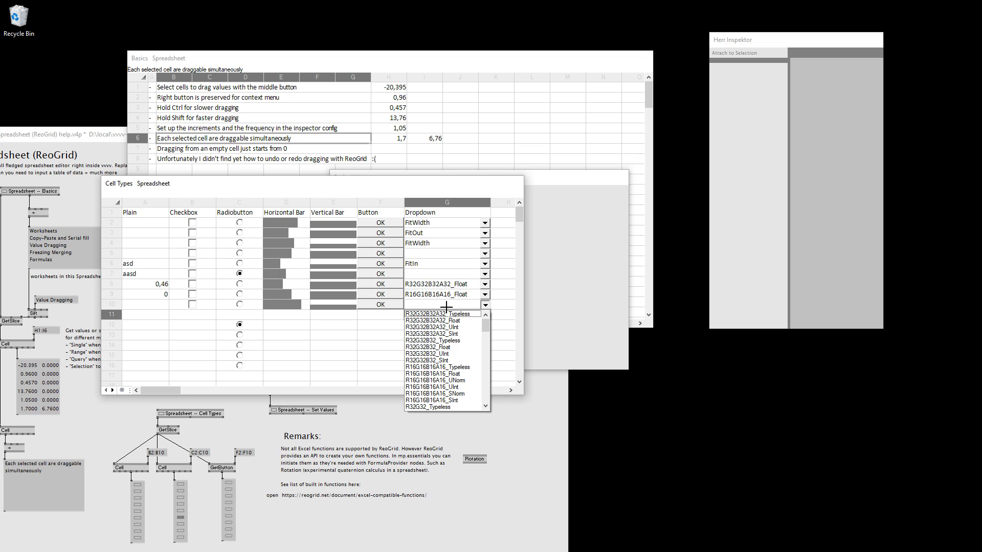
pyautogui.click(437, 401)
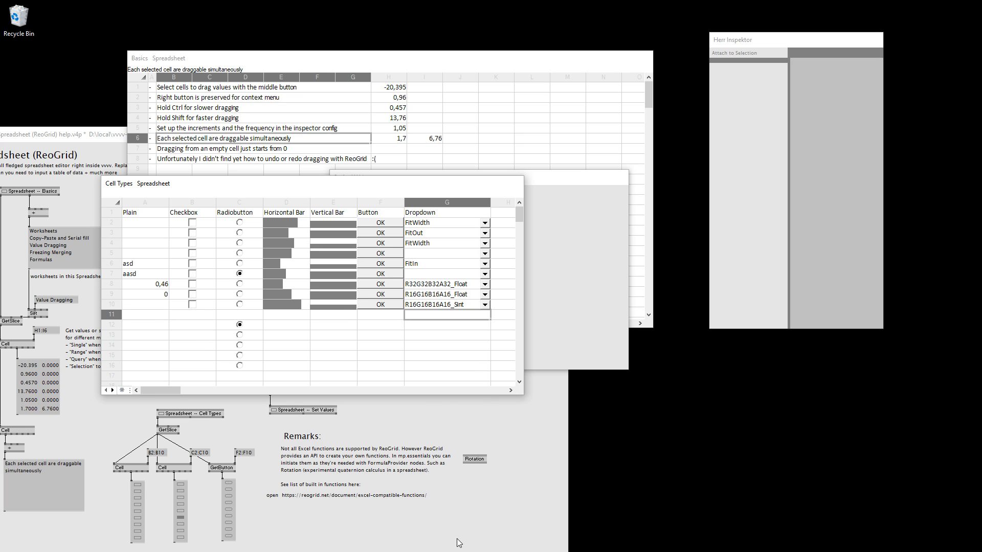
# Place the Set Values spreadsheet window beside the help patch and inspect the two SetData nodes feeding it.
pyautogui.click(406, 442)
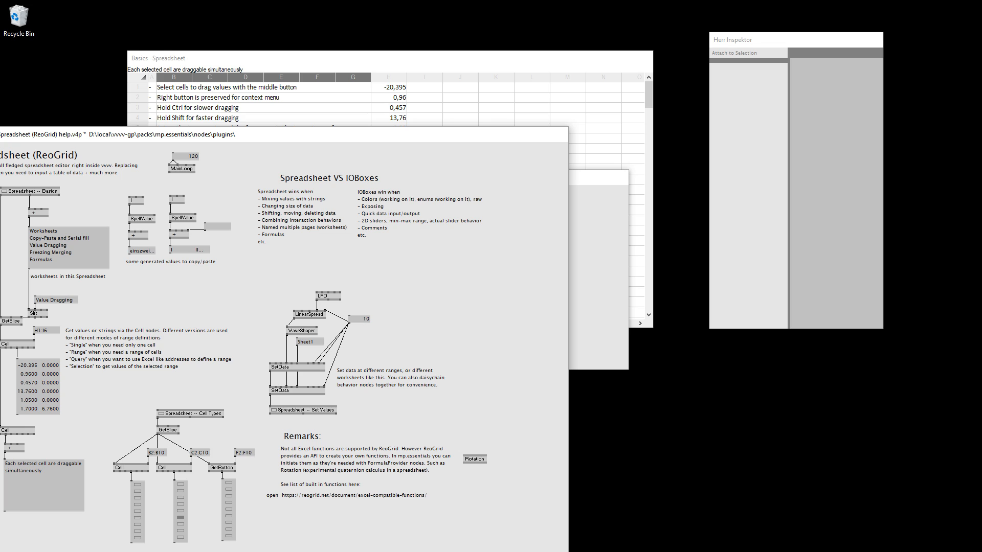
pyautogui.moveTo(981, 72); pyautogui.dragTo(662, 253)
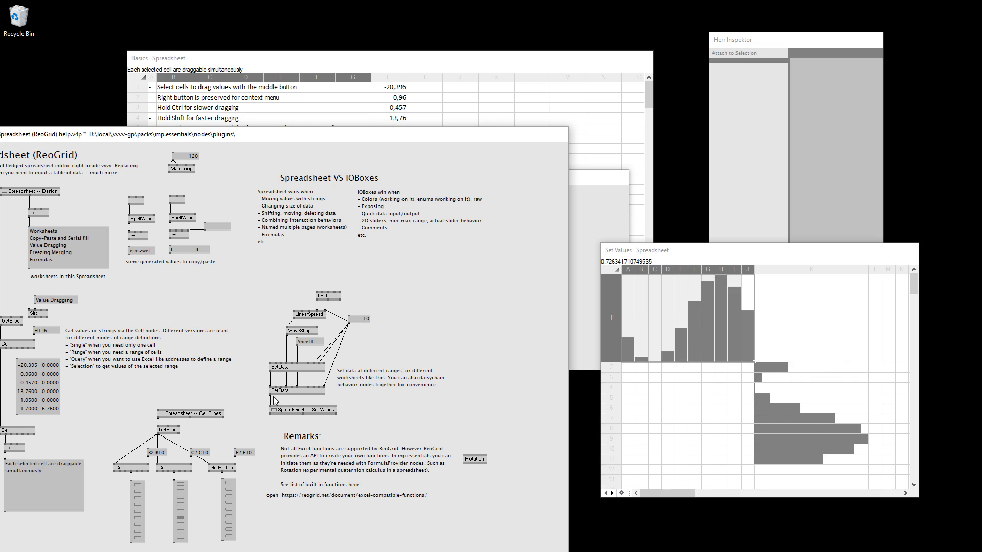
pyautogui.click(276, 391)
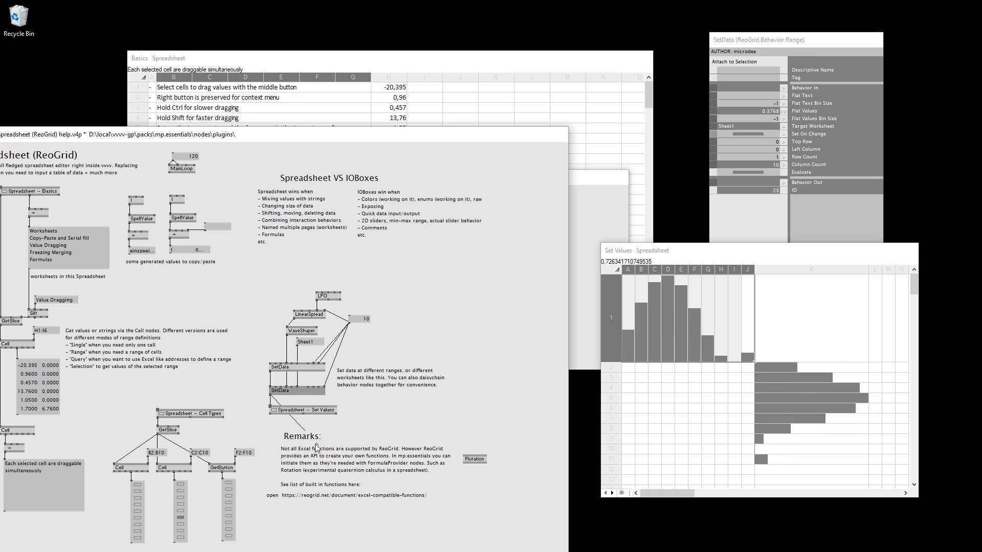
pyautogui.click(267, 378)
pyautogui.click(278, 368)
pyautogui.click(293, 419)
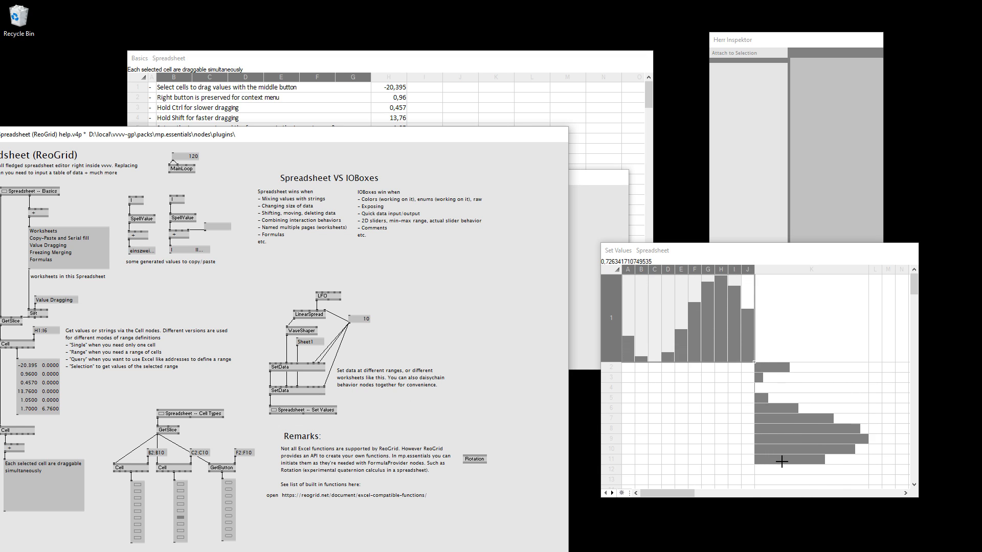
# Inspect the lower SetData node feeding the Set Values spreadsheet and the Cell node that queries H1:I6.
pyautogui.click(294, 392)
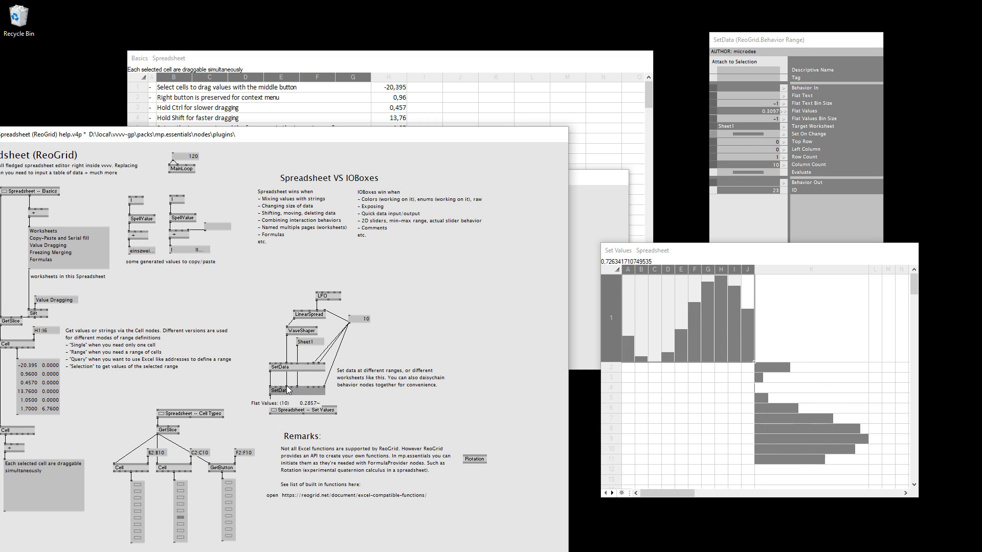
pyautogui.click(697, 358)
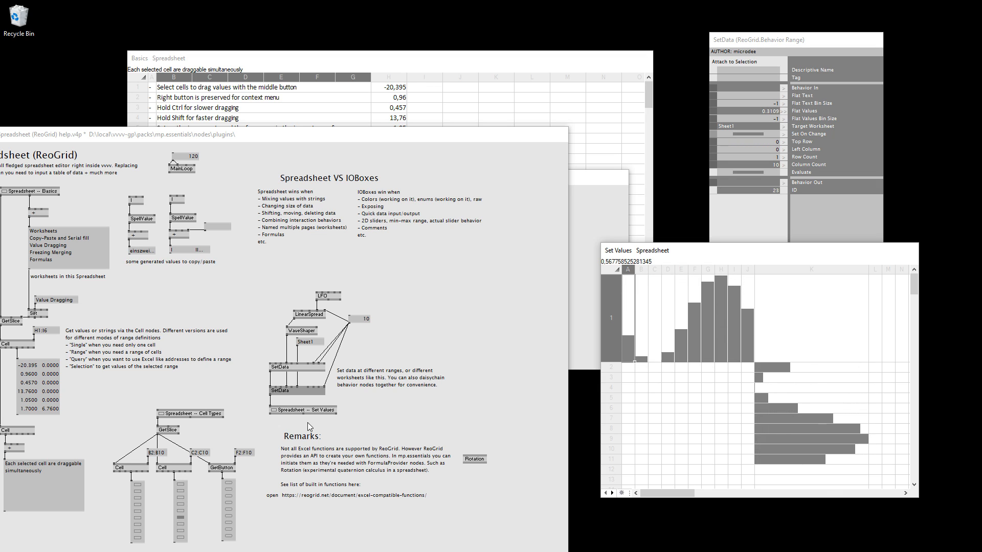
pyautogui.moveTo(219, 388); pyautogui.dragTo(251, 378)
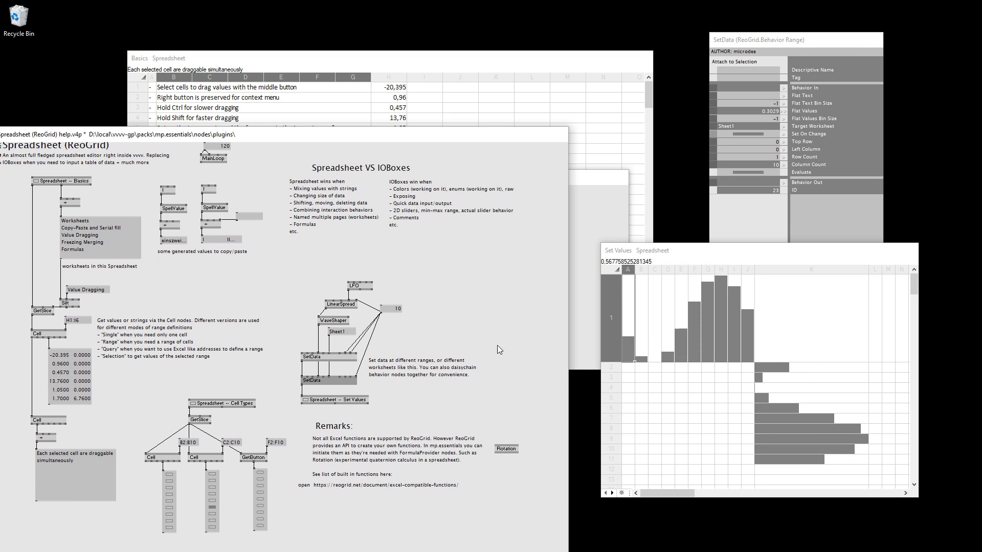
pyautogui.click(596, 117)
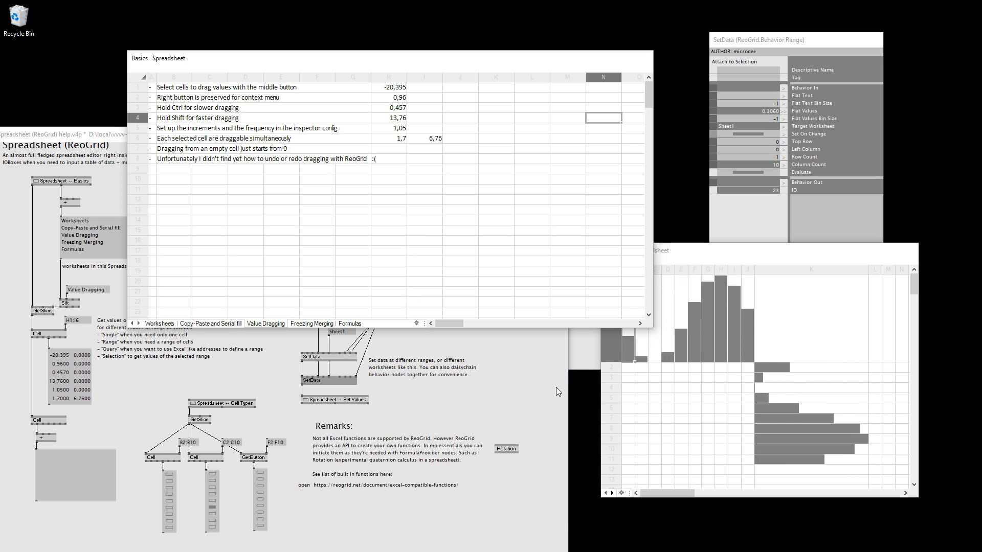
pyautogui.click(547, 396)
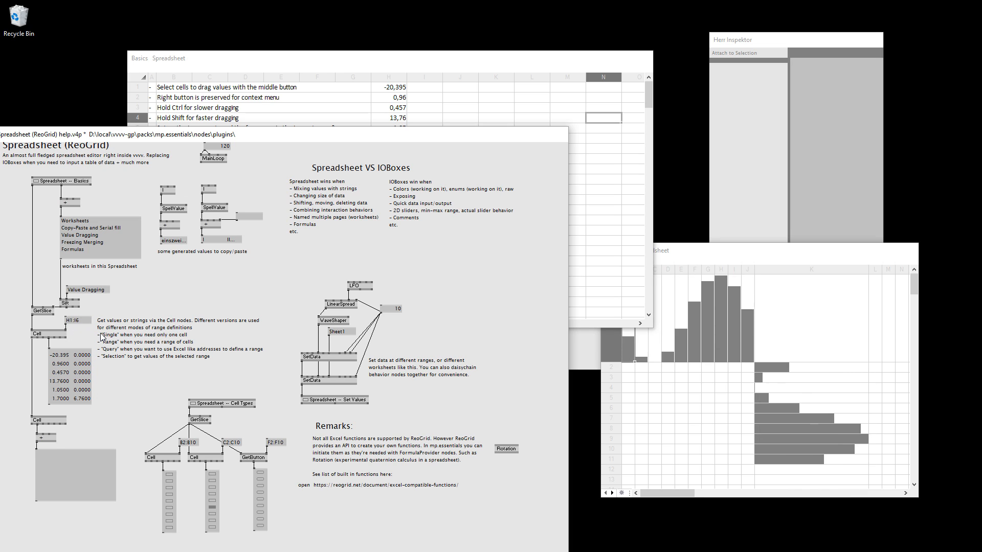
pyautogui.click(59, 335)
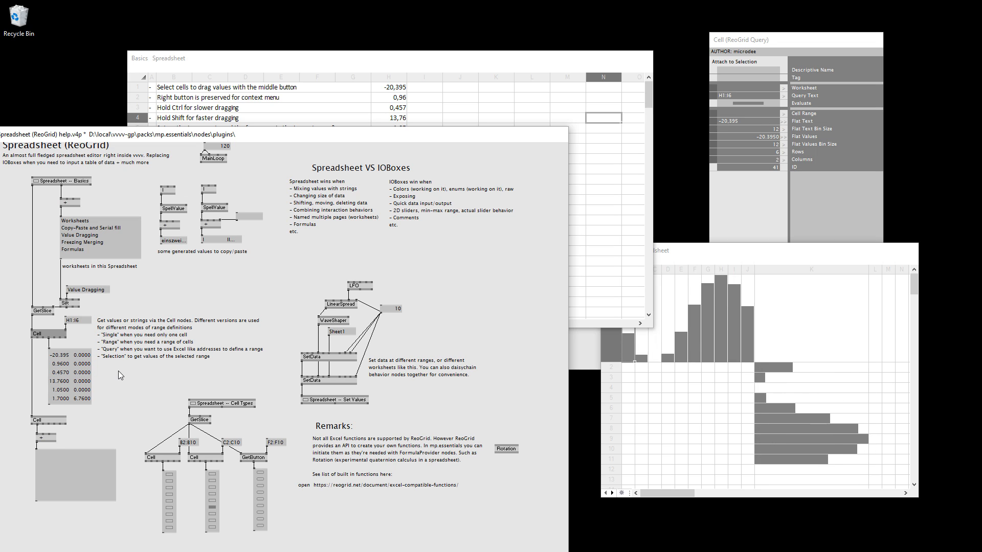
# Add a Cell (ReoGrid Single) node, dismiss the application error, and link the GetSlice output to the node's Worksheet input.
pyautogui.doubleClick(173, 290)
pyautogui.write('ce')
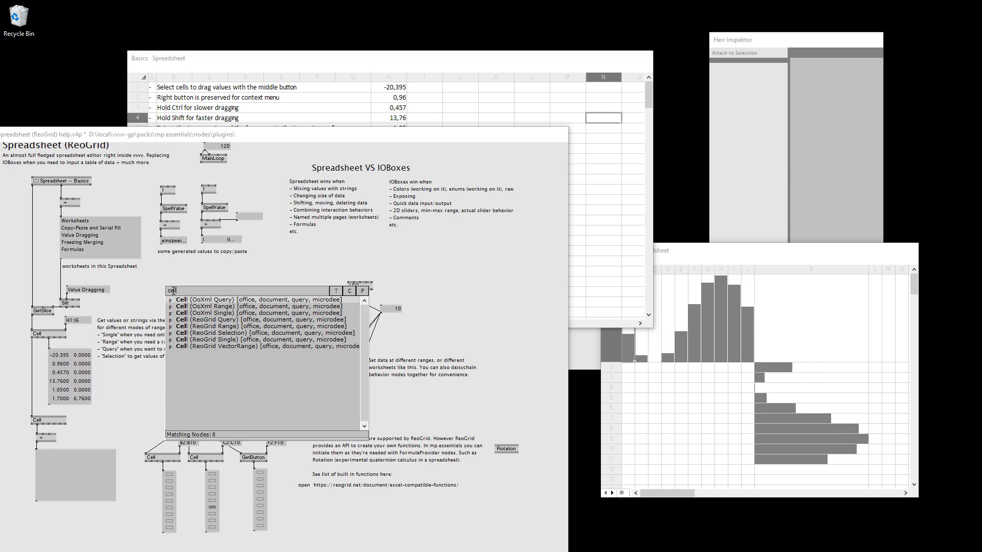
pyautogui.write('l')
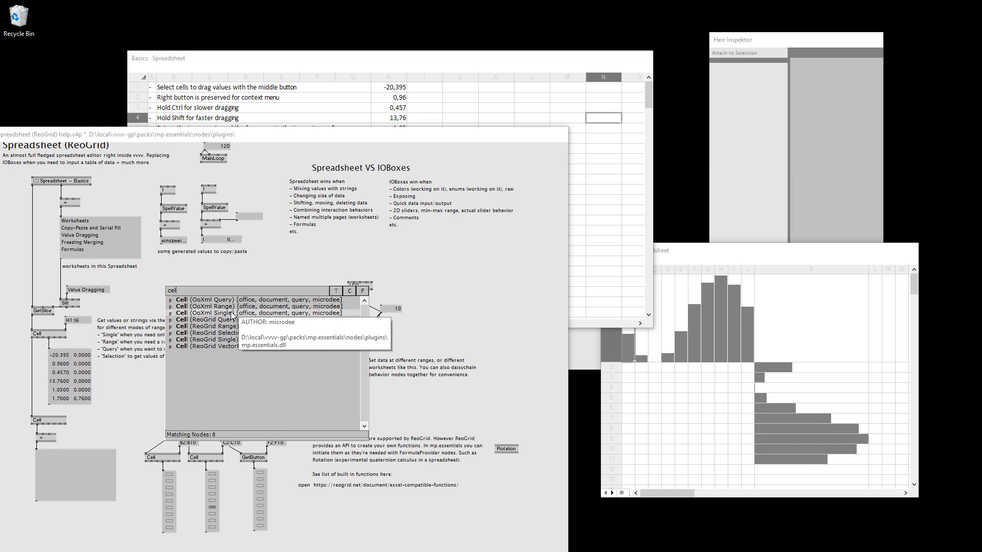
pyautogui.click(231, 339)
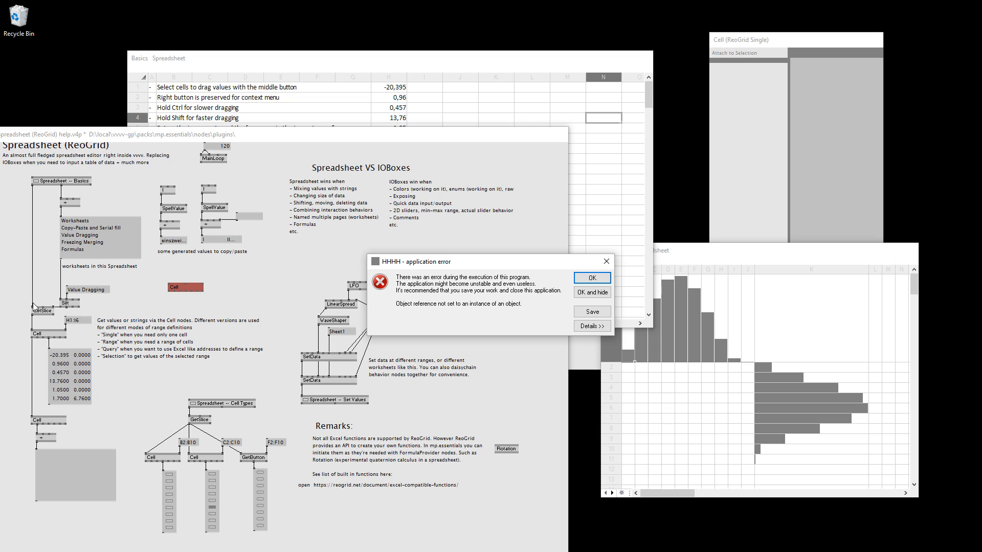
pyautogui.click(591, 291)
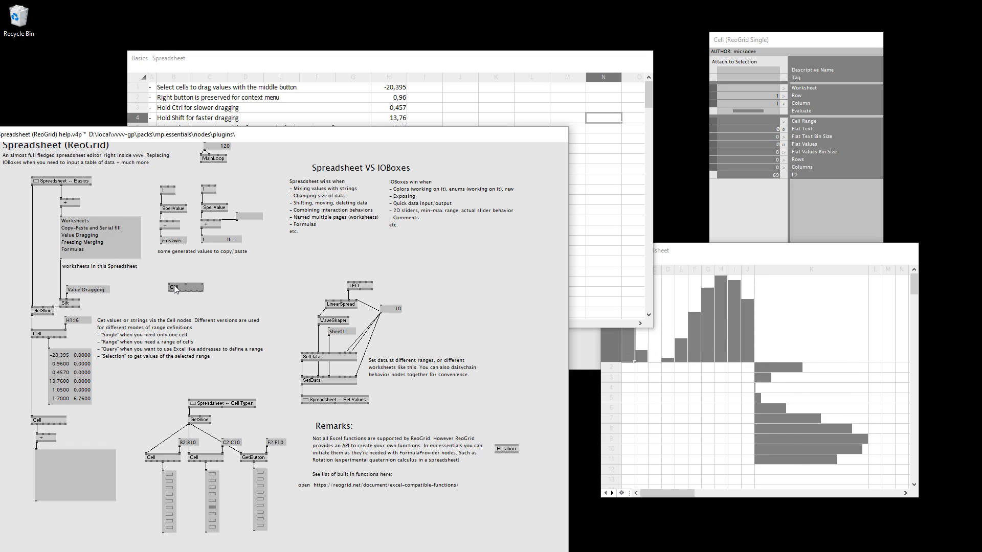
pyautogui.moveTo(170, 285); pyautogui.dragTo(168, 294)
pyautogui.click(168, 294)
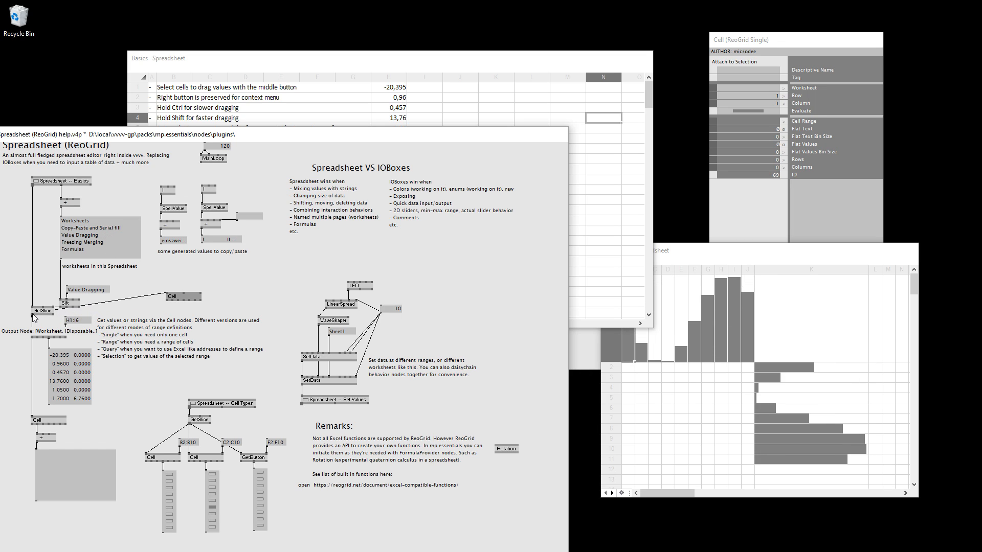
pyautogui.click(45, 318)
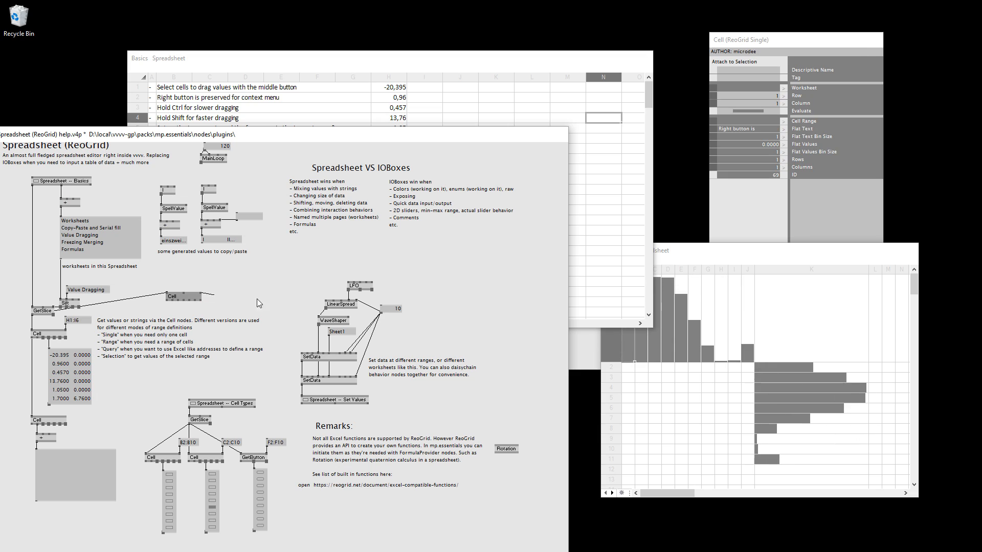
# Attach integer value IOBoxes to the Row and Column inputs of the Cell (ReoGrid Single) node.
pyautogui.middleClick(229, 284)
pyautogui.scroll(1, 240, 301)
pyautogui.click(185, 305)
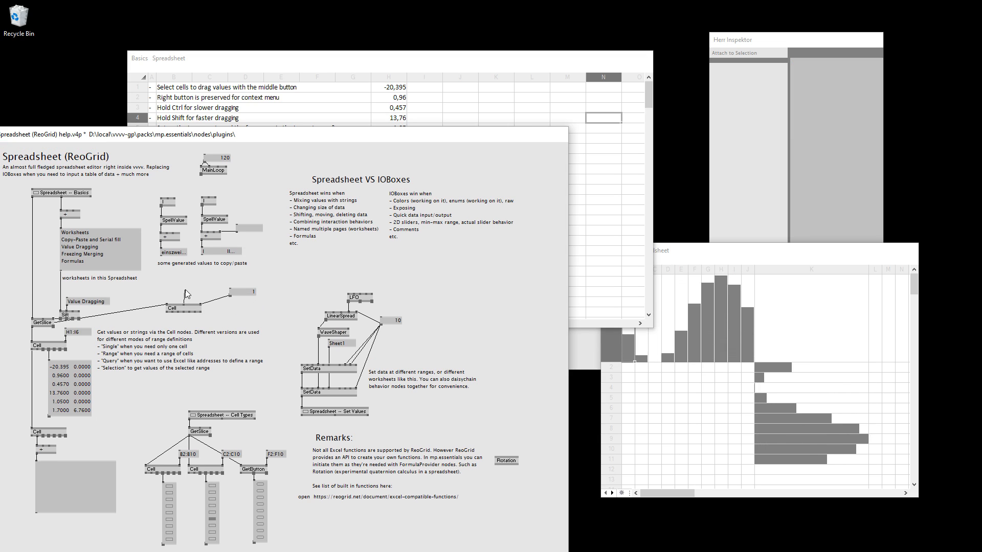
pyautogui.middleClick(187, 286)
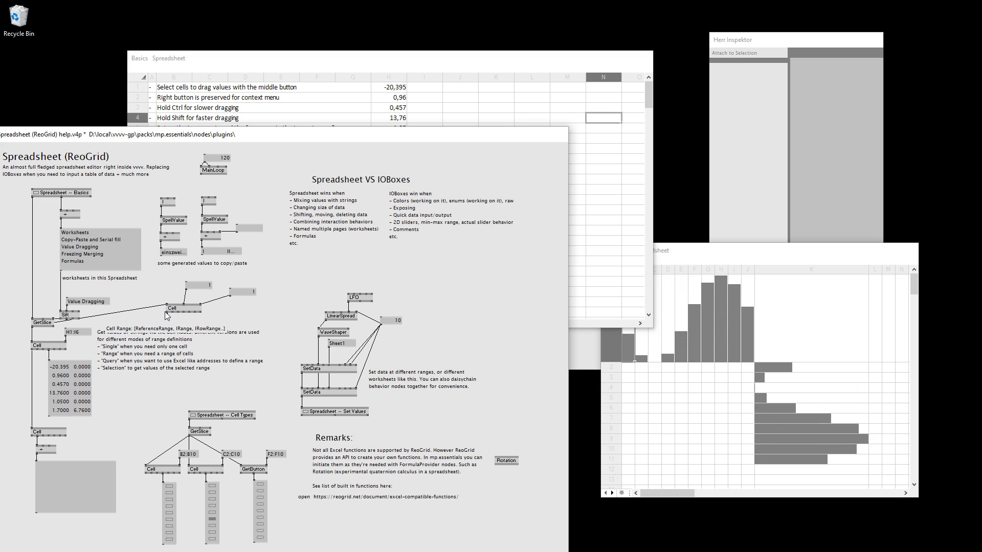
# Point the Cell (ReoGrid Single) node at H2 by setting its Column to 7, and attach a value IOBox to its Flat Values output.
pyautogui.click(200, 310)
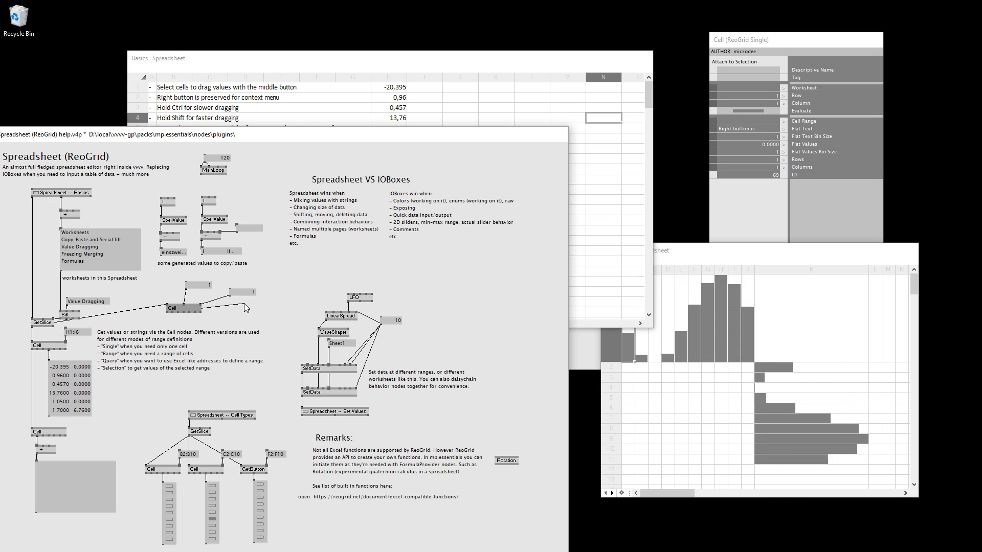
pyautogui.click(396, 97)
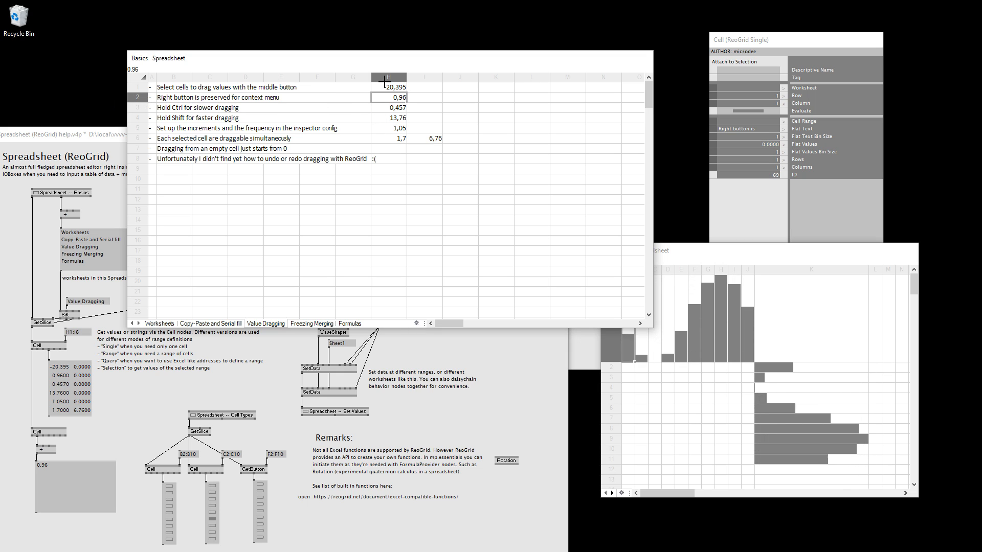
pyautogui.click(272, 348)
pyautogui.rightClick(204, 288)
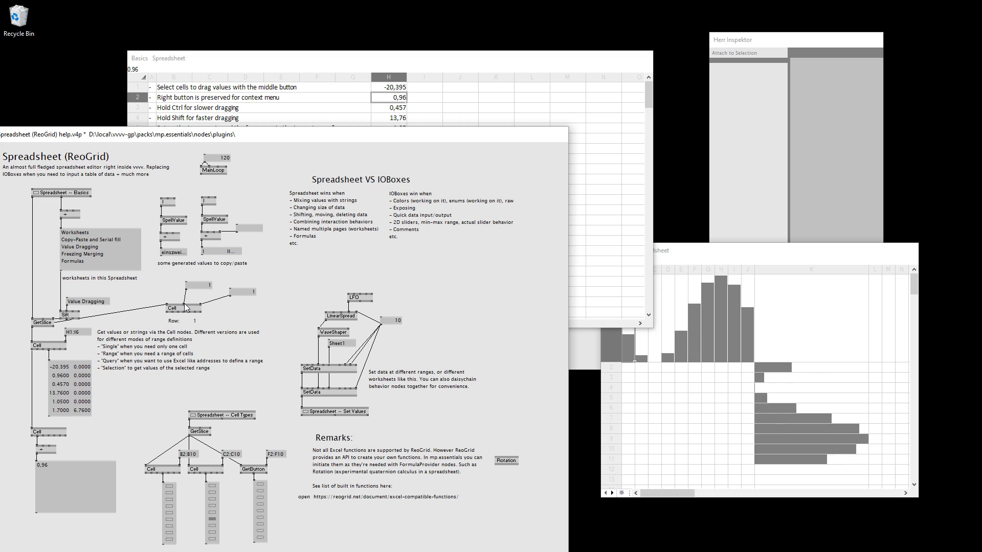
pyautogui.click(246, 295)
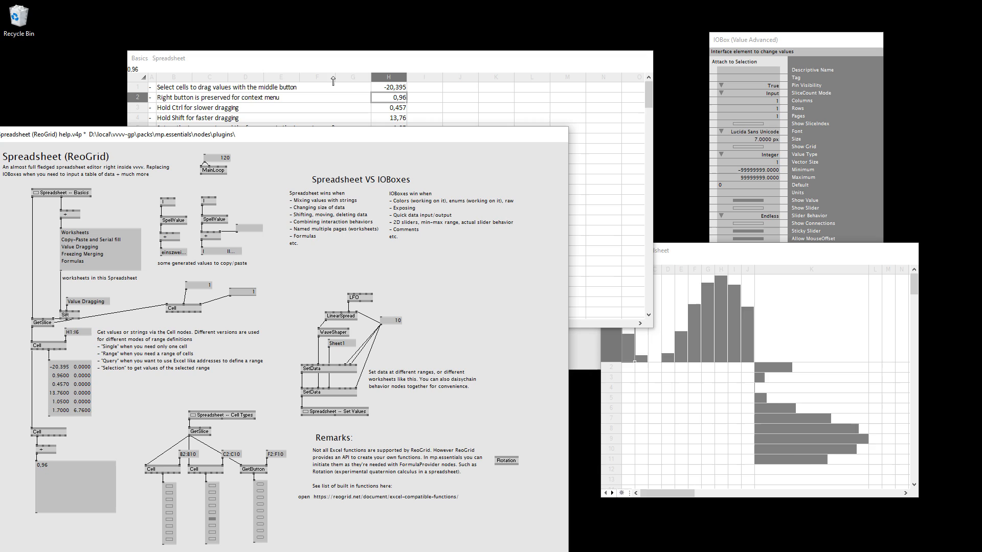
pyautogui.moveTo(239, 292); pyautogui.dragTo(239, 286)
pyautogui.click(237, 310)
pyautogui.click(183, 313)
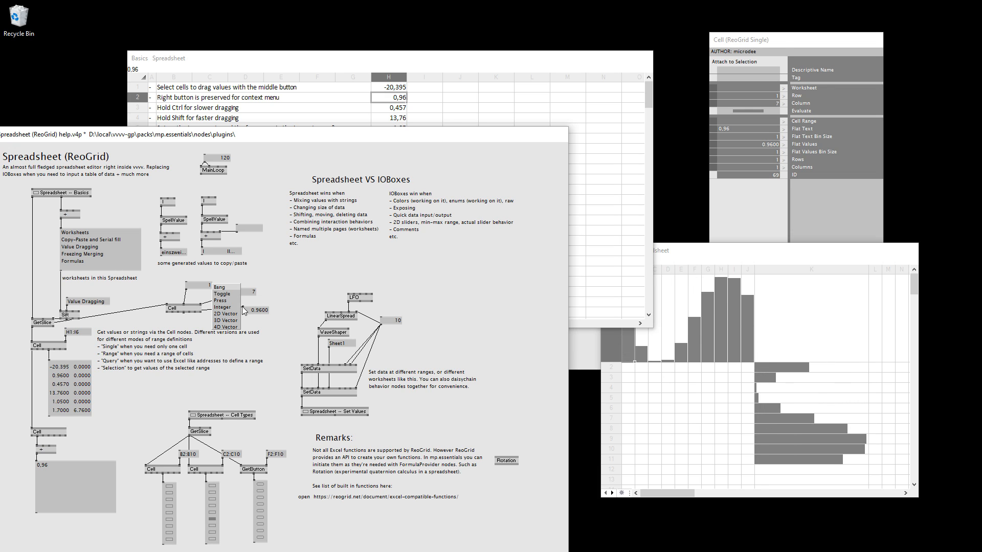
pyautogui.middleClick(242, 306)
# Replace the Cell (ReoGrid Single) node and its attached IOBoxes with a Cell (ReoGrid Range) node.
pyautogui.moveTo(290, 319); pyautogui.dragTo(166, 291)
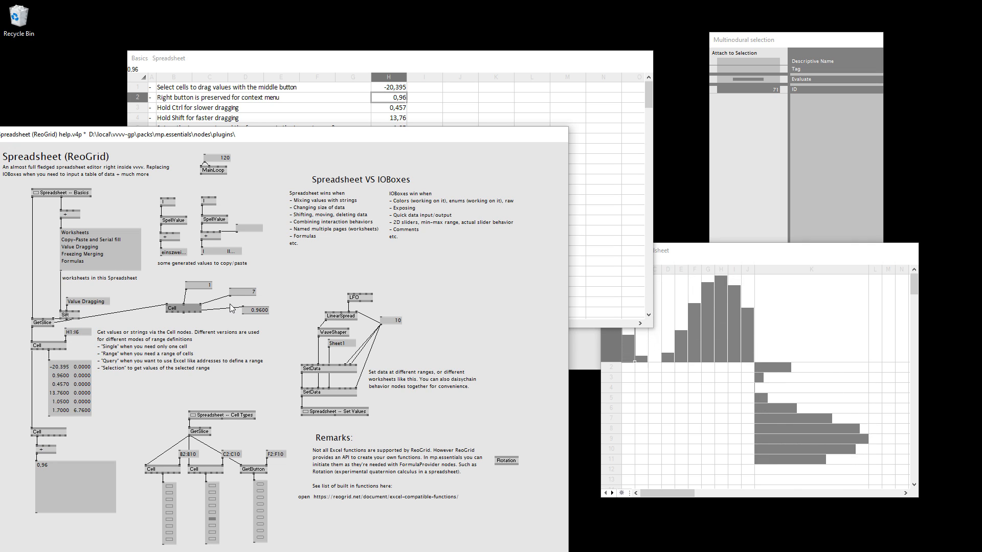
pyautogui.click(259, 316)
pyautogui.doubleClick(173, 304)
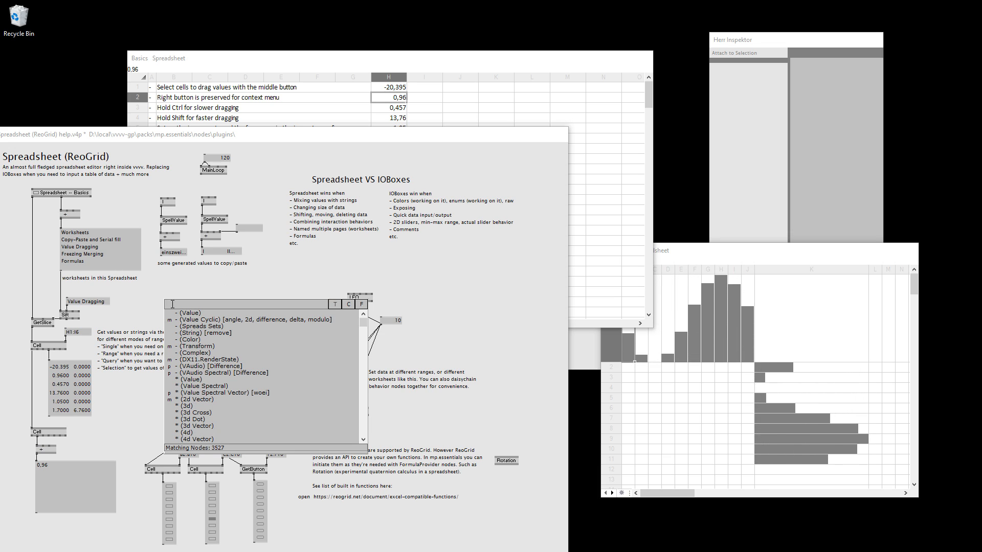
pyautogui.write('cell')
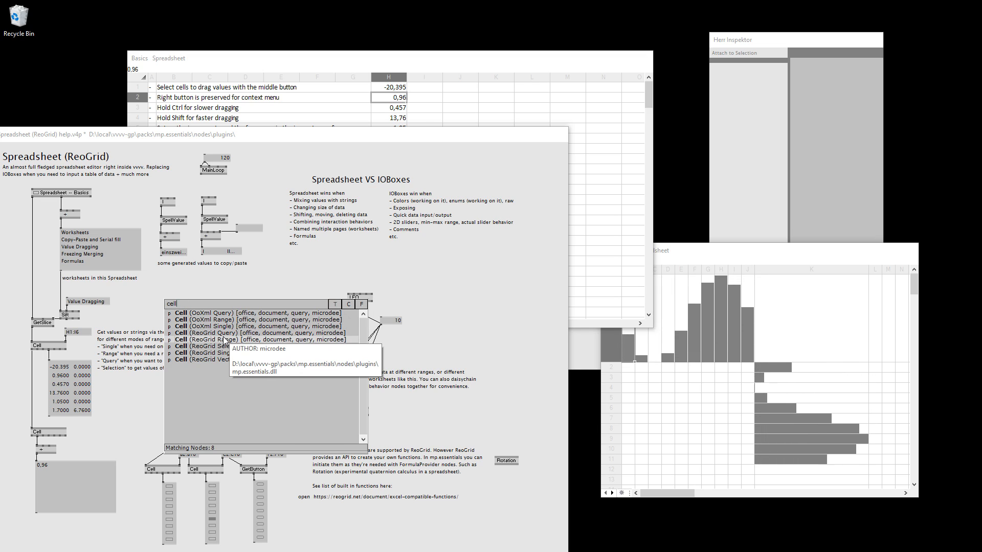
pyautogui.click(242, 340)
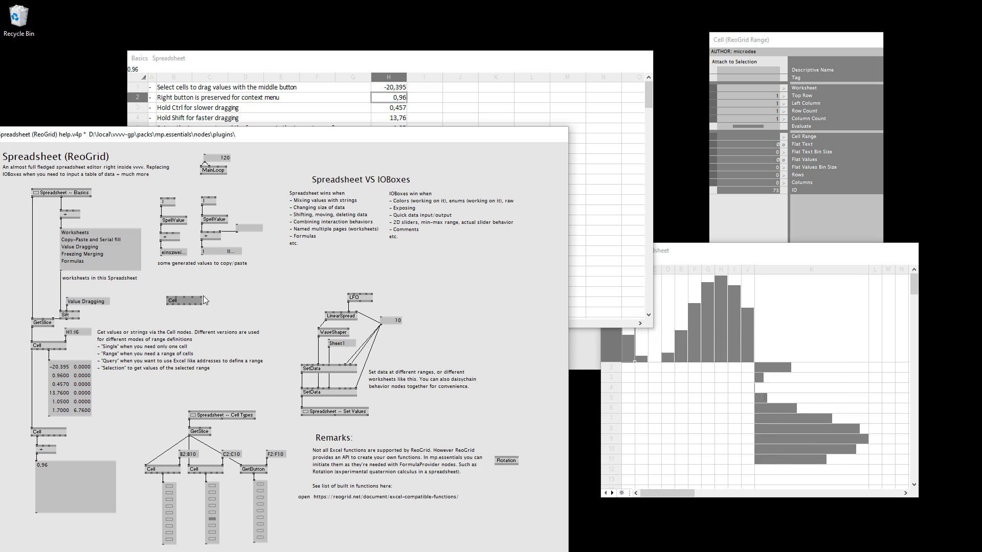
# Replace the Cell (ReoGrid Range) node with a Cell (ReoGrid Query) node and attach a string IOBox to its Query Text input.
pyautogui.moveTo(199, 296); pyautogui.dragTo(231, 292)
pyautogui.press('Delete')
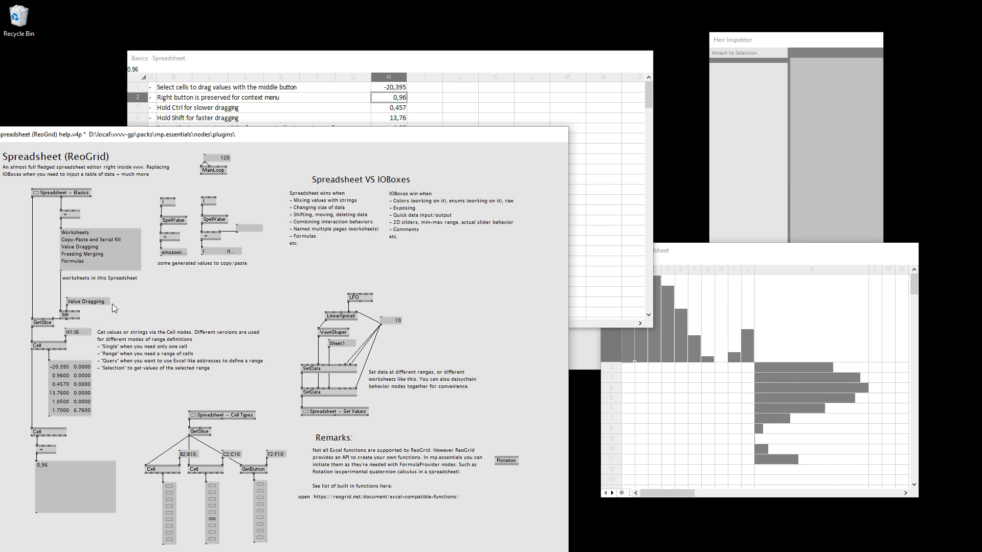
pyautogui.doubleClick(176, 309)
pyautogui.write('cell')
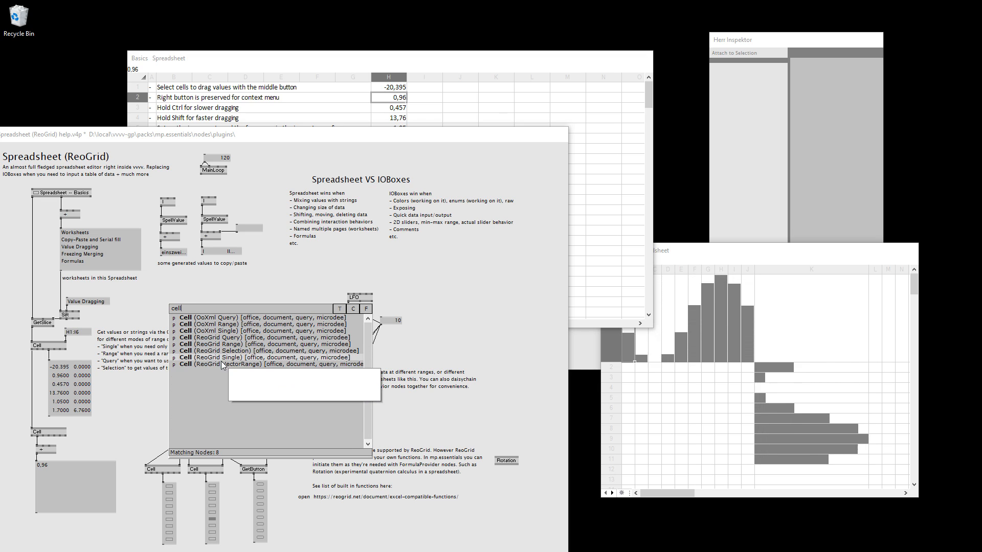
pyautogui.click(235, 338)
pyautogui.moveTo(207, 298); pyautogui.dragTo(227, 290)
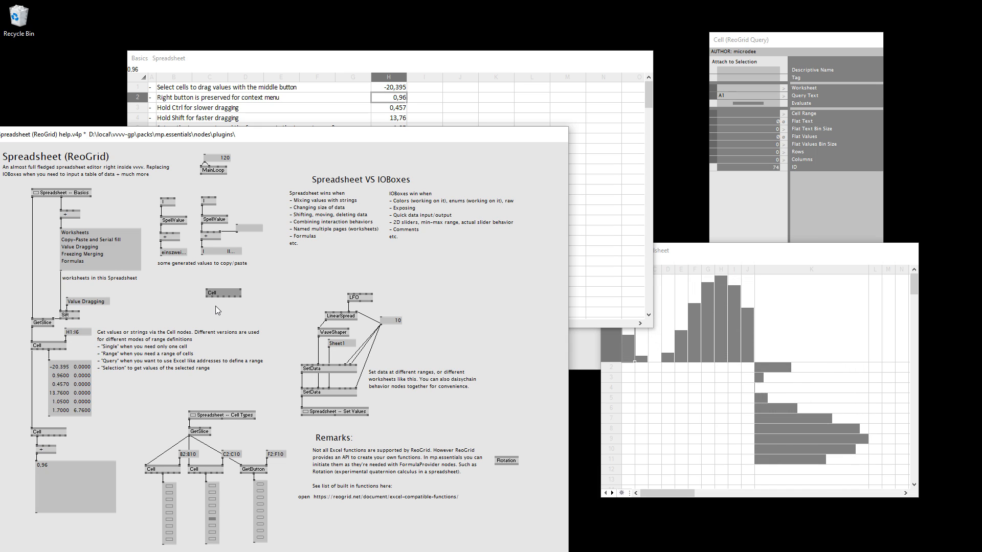
pyautogui.click(238, 289)
pyautogui.rightClick(260, 290)
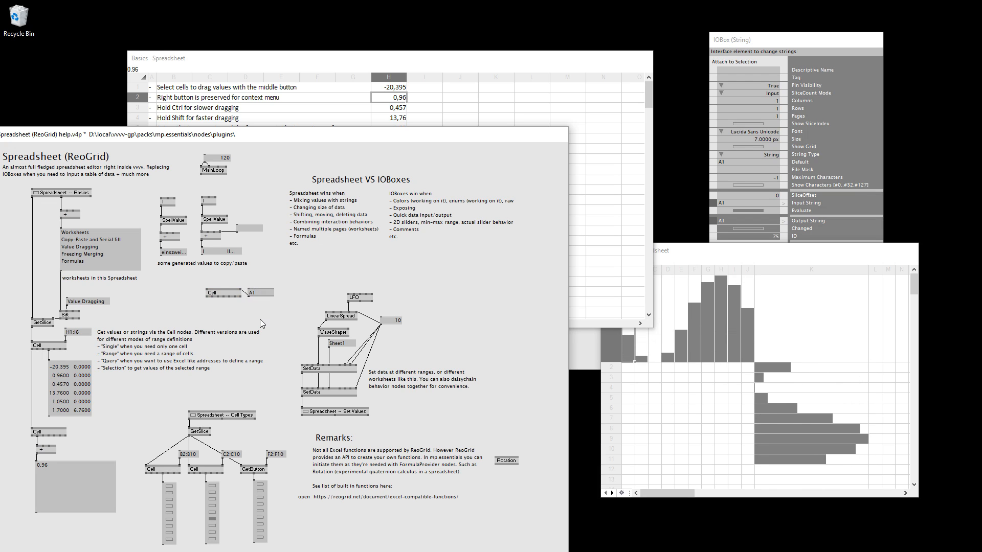
# Compare the query address A1 in the IOBox with cells A1, H2 and H1 of the Basics spreadsheet.
pyautogui.click(221, 293)
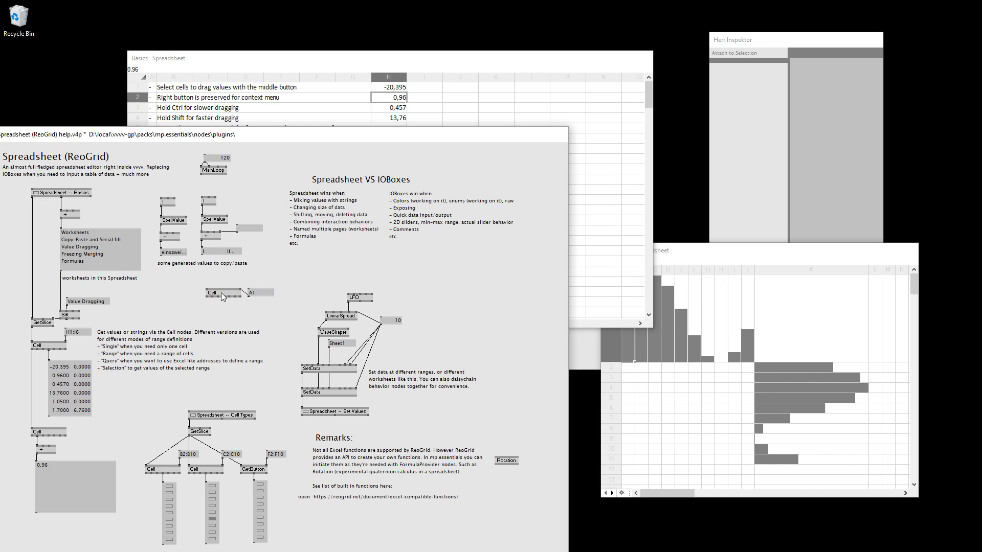
pyautogui.doubleClick(255, 293)
pyautogui.click(275, 301)
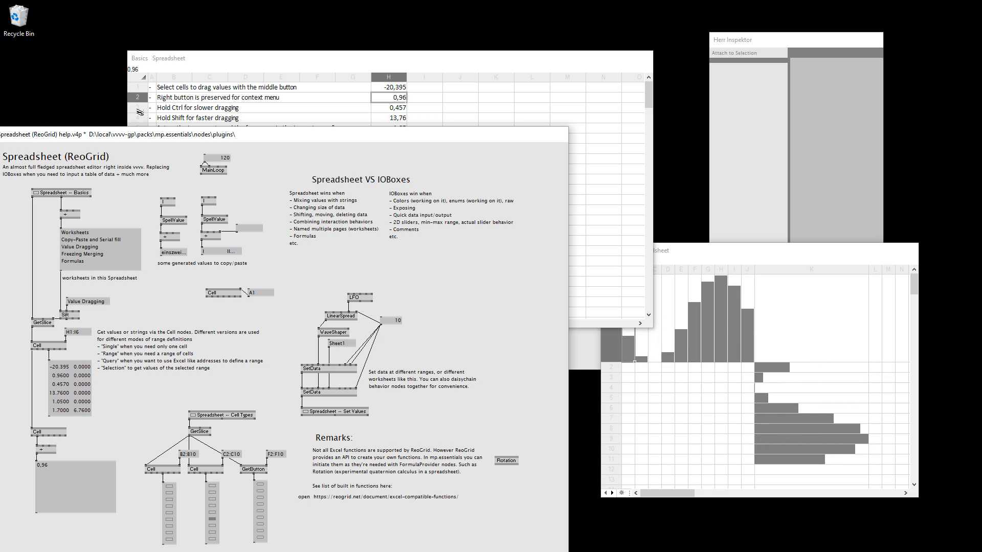
pyautogui.click(153, 86)
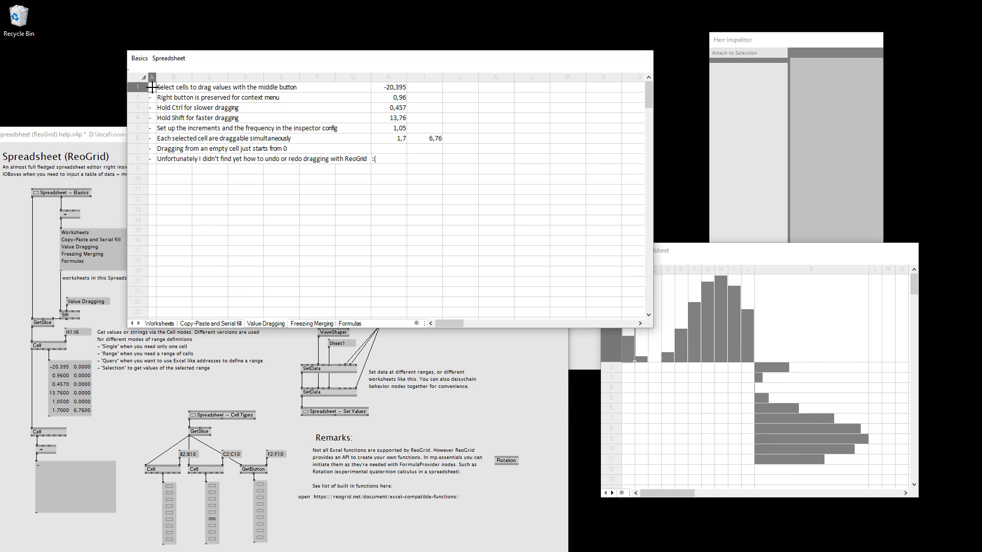
pyautogui.click(284, 344)
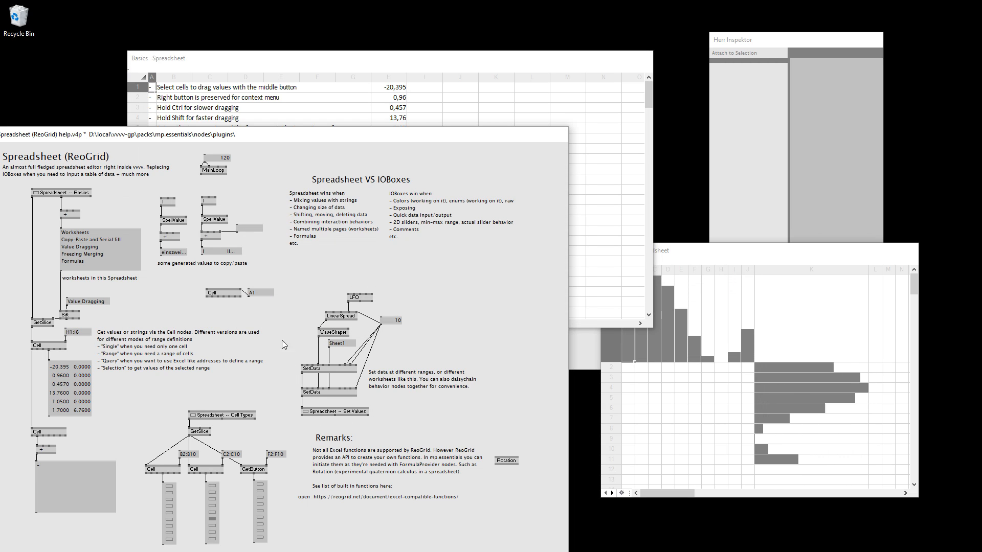
pyautogui.click(266, 292)
pyautogui.click(400, 95)
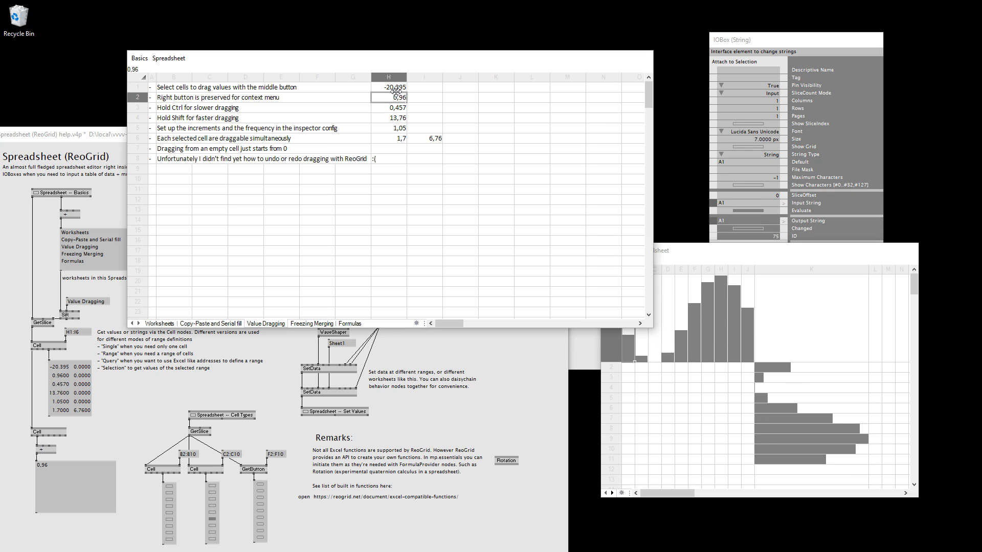
pyautogui.click(393, 90)
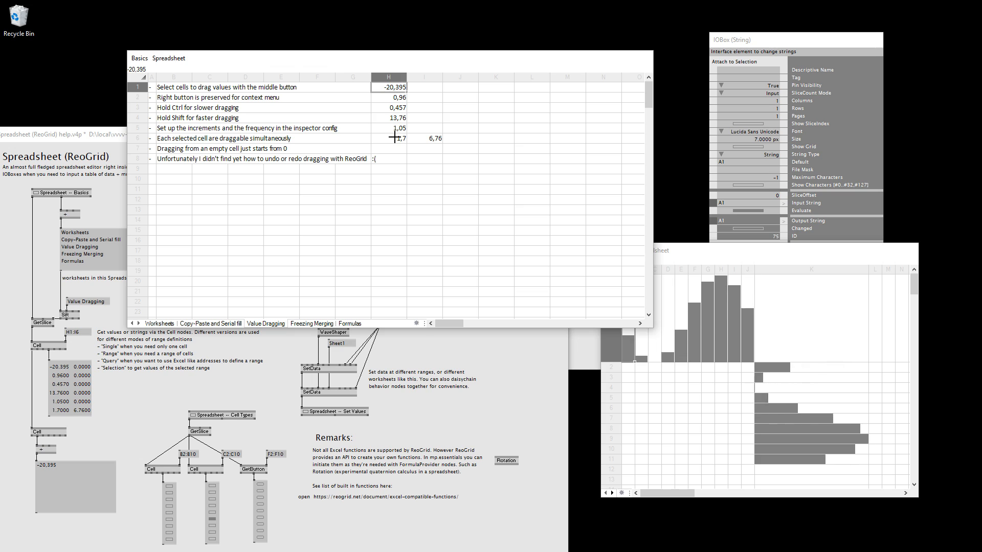
# Inspect the existing Cell node that queries H1:I6 and delete the unconnected Cell (ReoGrid Query) node with its IOBox.
pyautogui.click(58, 343)
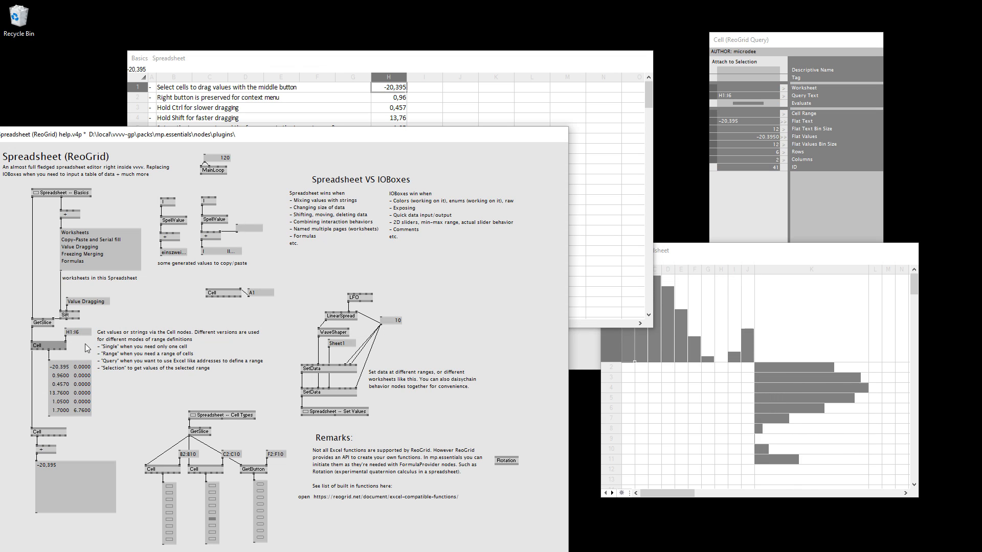
pyautogui.click(132, 326)
pyautogui.press('Delete')
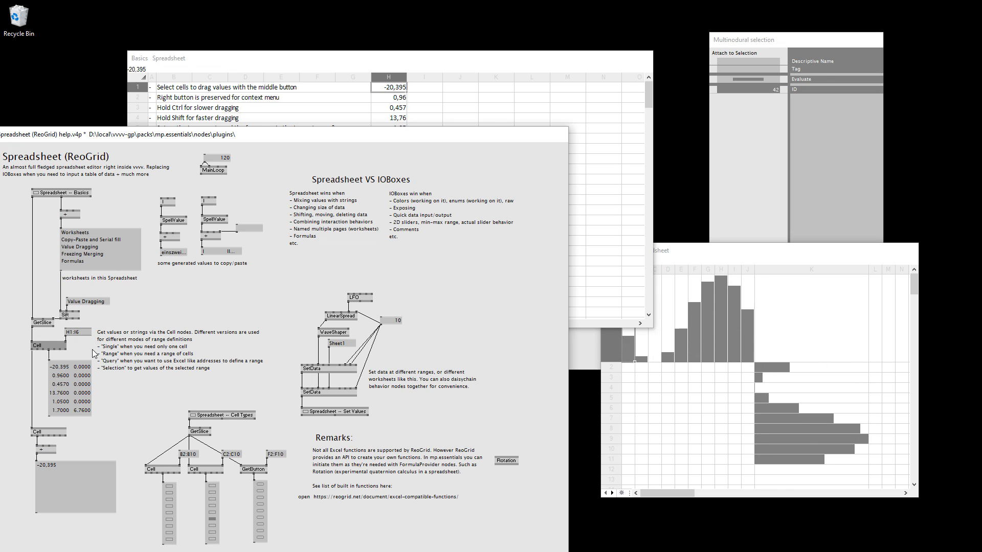
# Select cells H1:I6 in the Basics spreadsheet and compare them with the output of the Cell node querying that range.
pyautogui.moveTo(399, 87); pyautogui.dragTo(430, 133)
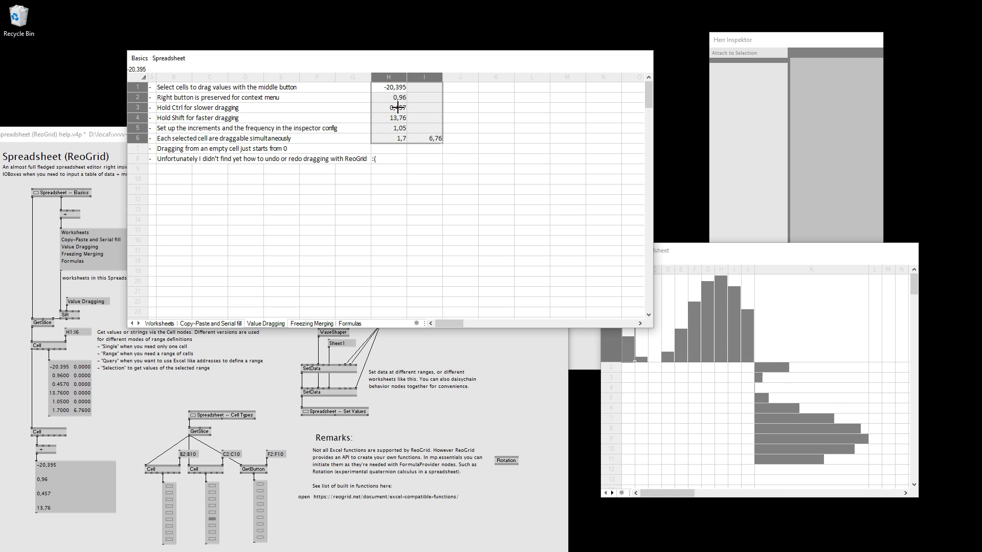
pyautogui.click(113, 398)
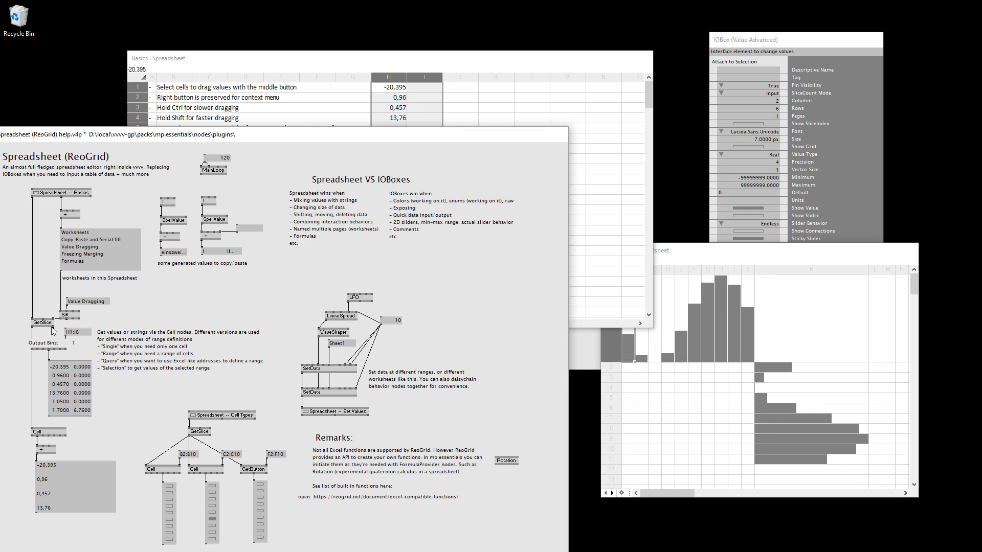
pyautogui.moveTo(51, 333); pyautogui.dragTo(81, 369)
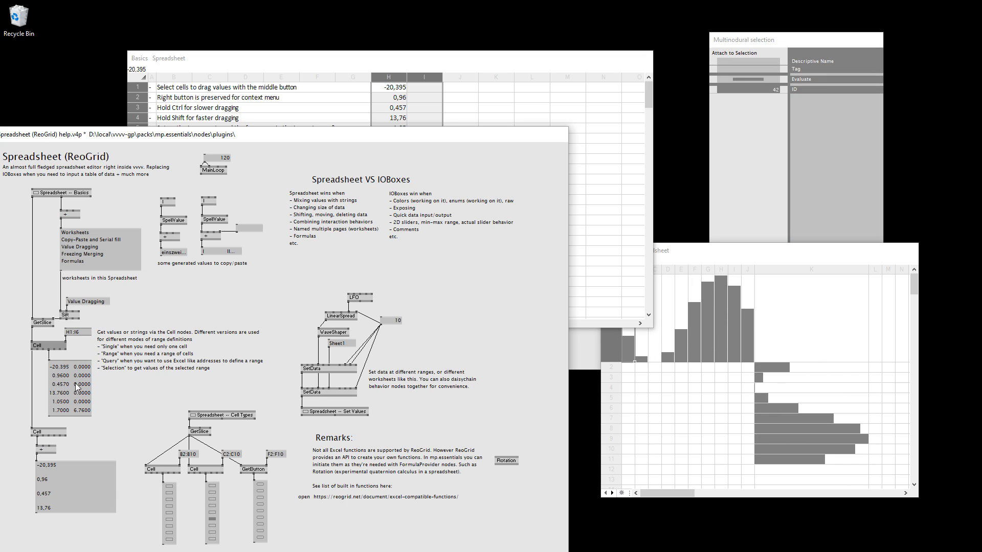
pyautogui.click(75, 339)
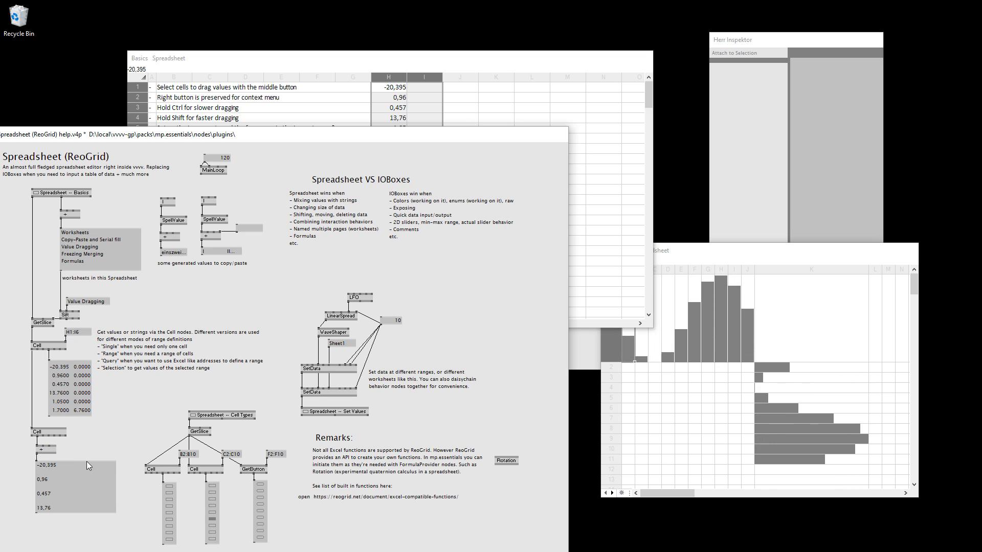
# Inspect the Cell (ReoGrid Selection) node and select cells H1:H6 in the Basics spreadsheet to check its text output.
pyautogui.click(36, 432)
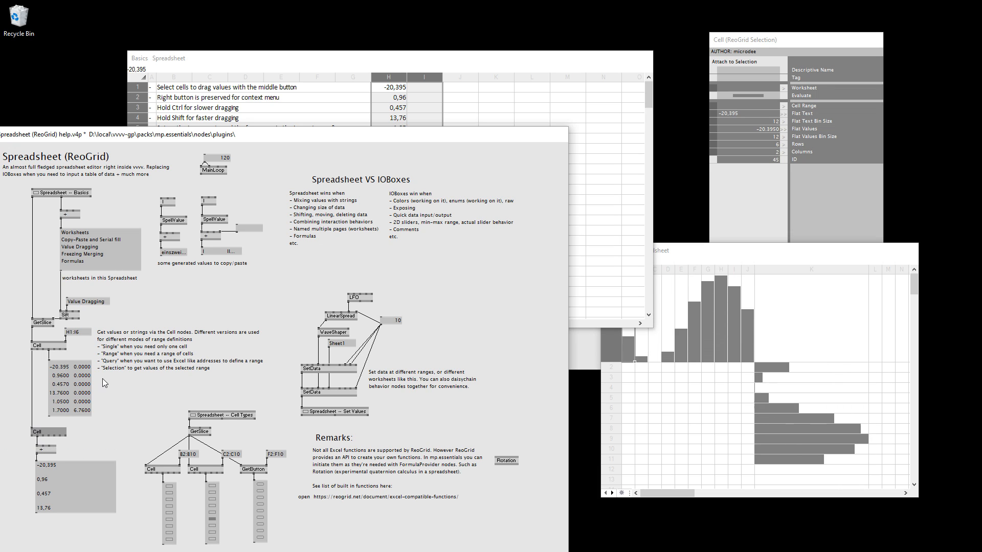
pyautogui.click(57, 421)
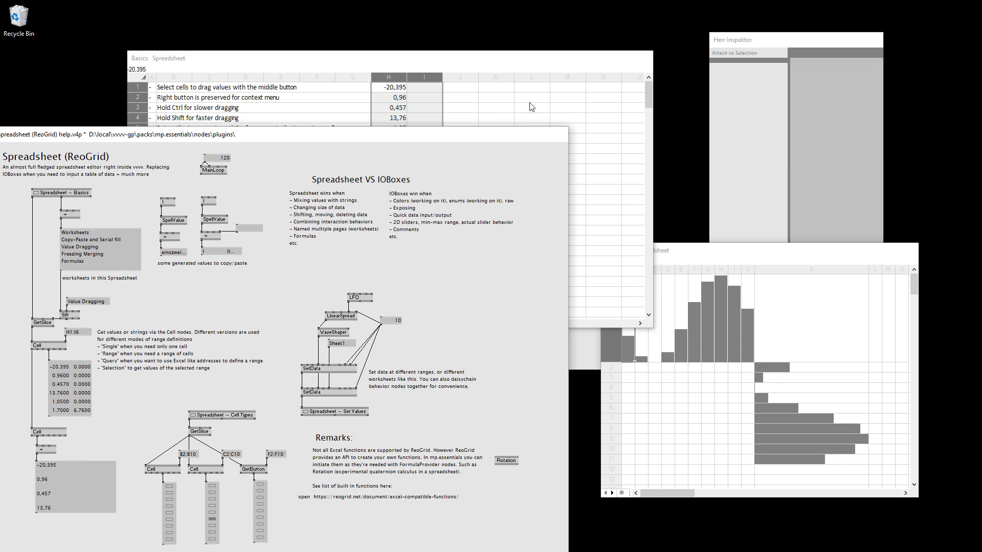
pyautogui.click(459, 117)
pyautogui.moveTo(388, 88); pyautogui.dragTo(389, 139)
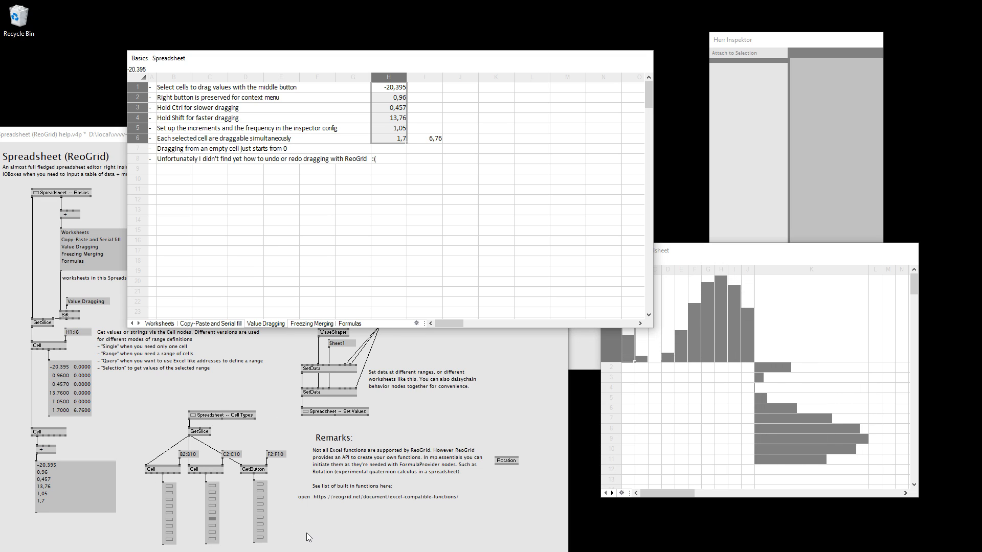
# Inspect the GetButton (ReoGrid Query) node and its output IOBox, and bring up the Cell Types spreadsheet for comparison.
pyautogui.click(274, 475)
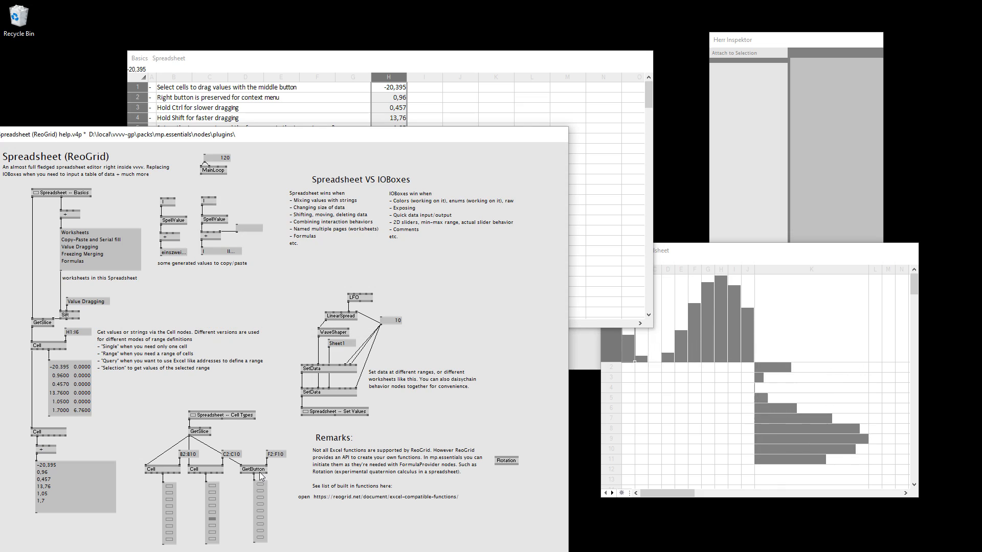
pyautogui.click(254, 470)
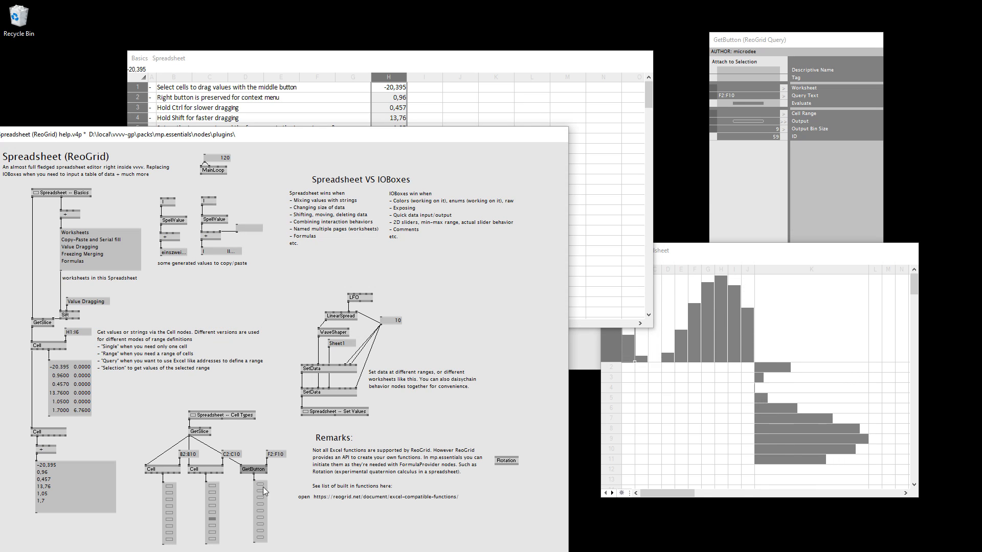
pyautogui.click(260, 506)
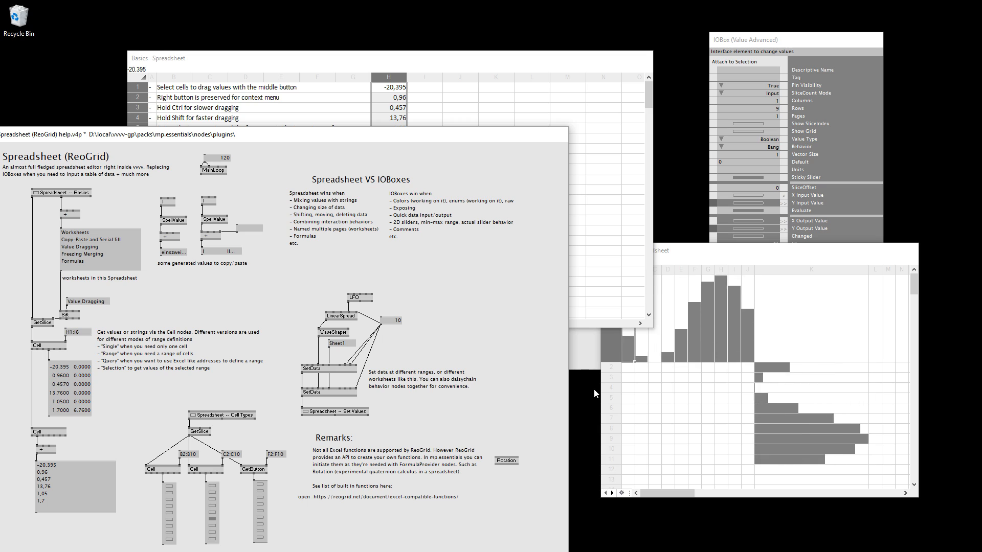
pyautogui.hotkey('ctrl', 'Tab')
pyautogui.hotkey('ctrl', 'Tab')
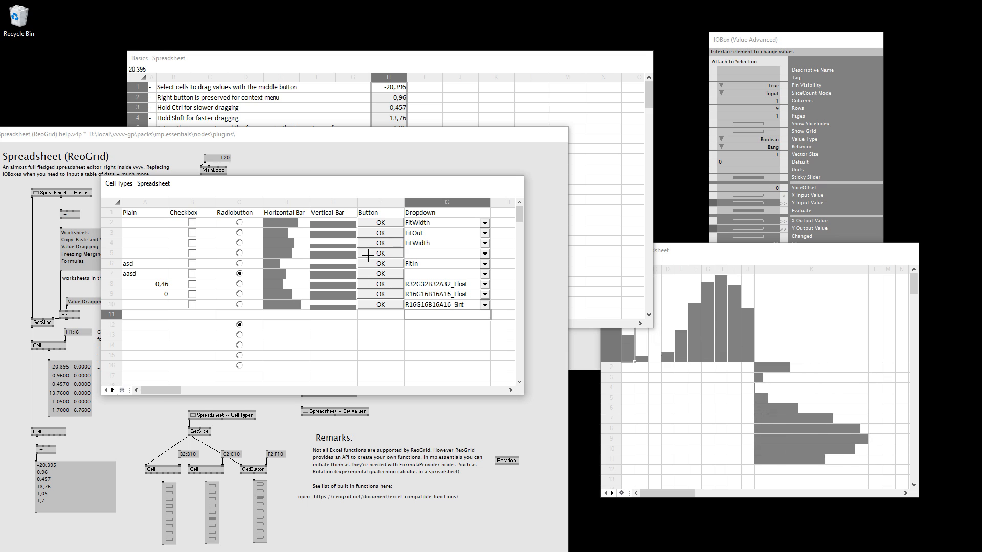
# List the available versions of the GetButton (ReoGrid Query) node without replacing it.
pyautogui.click(269, 474)
pyautogui.doubleClick(256, 470)
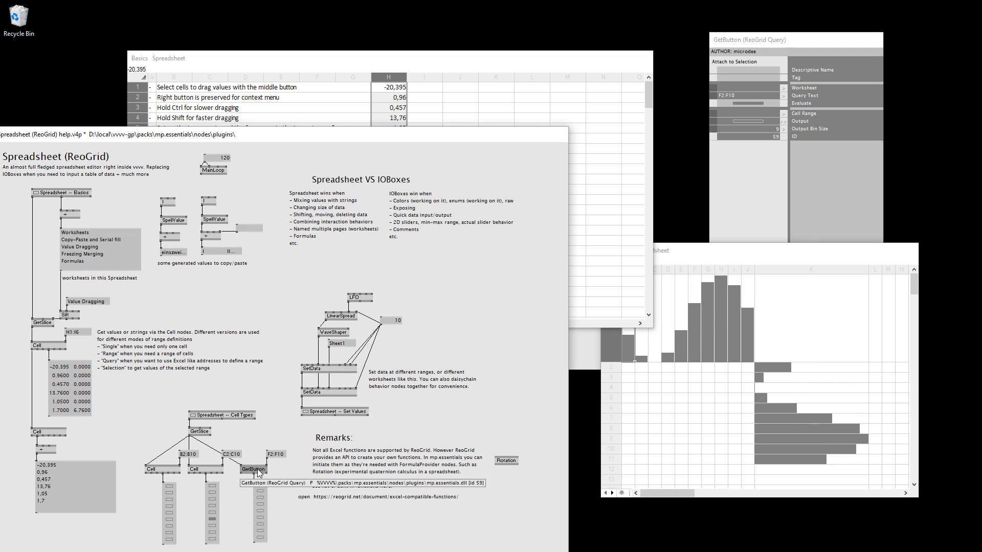
pyautogui.click(257, 441)
pyautogui.doubleClick(260, 475)
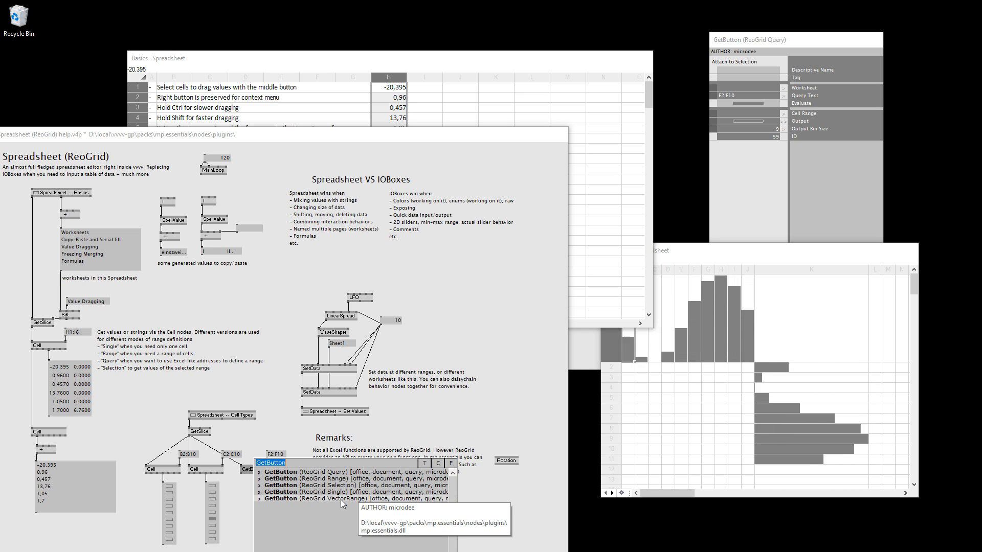
pyautogui.click(250, 421)
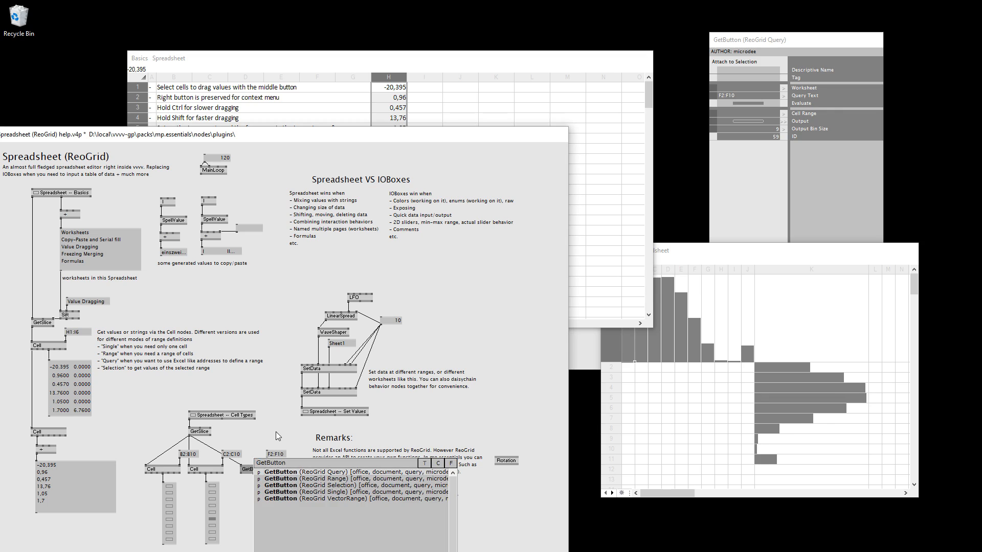
# Inspect the upper SetData (ReoGrid.Behavior Range) node and list the available SetData versions without replacing it.
pyautogui.click(327, 370)
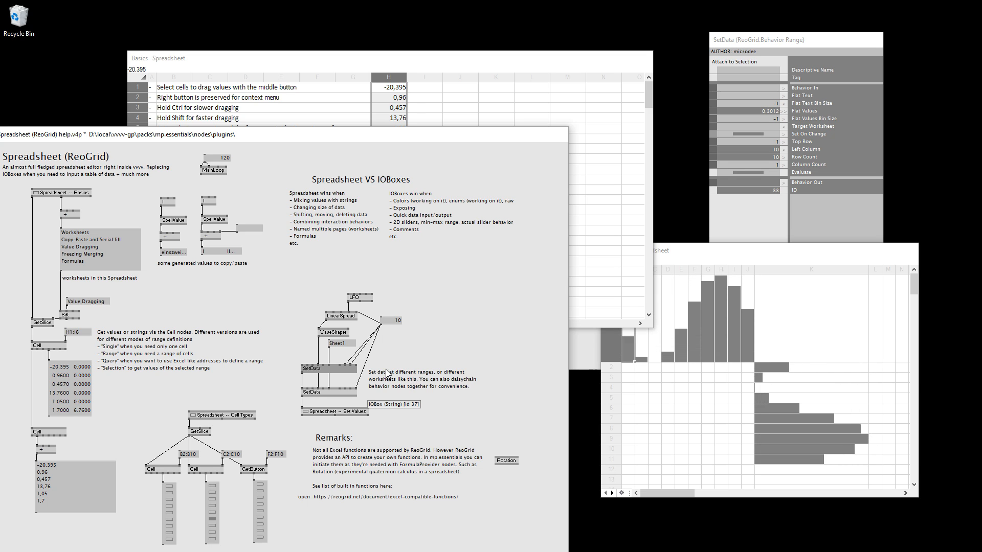
pyautogui.doubleClick(342, 370)
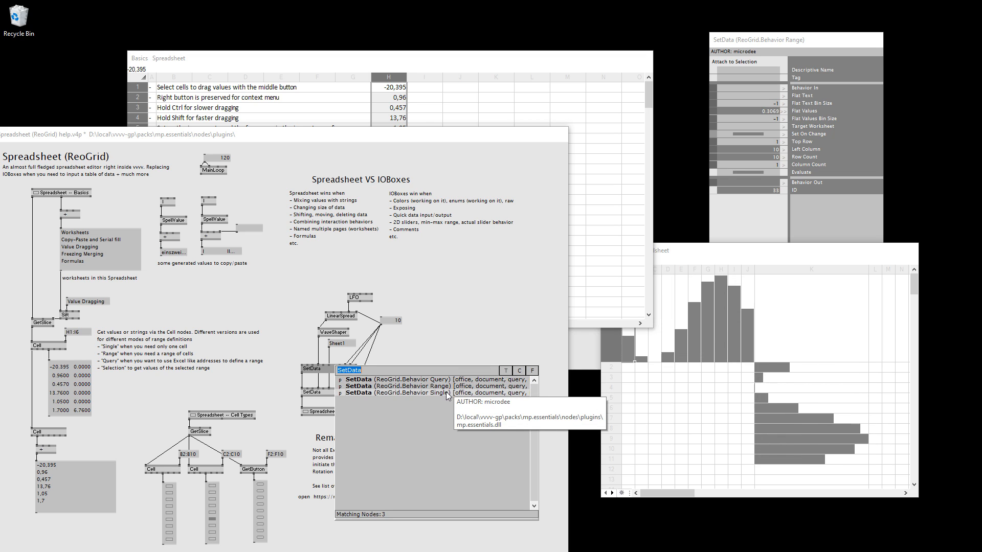
pyautogui.click(475, 334)
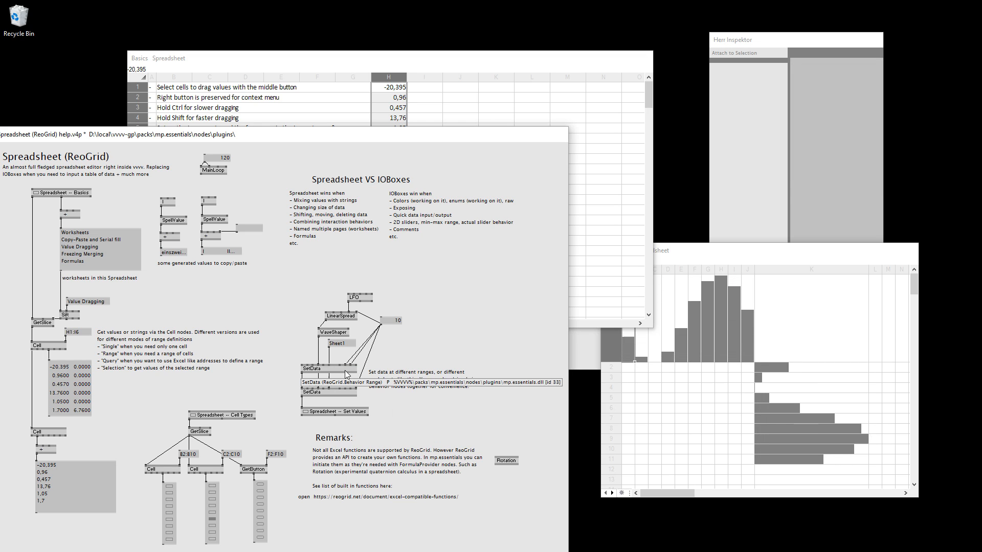
# Examine the animated bar cells of the Set Values spreadsheet and inspect the settings of its Spreadsheet node.
pyautogui.click(828, 412)
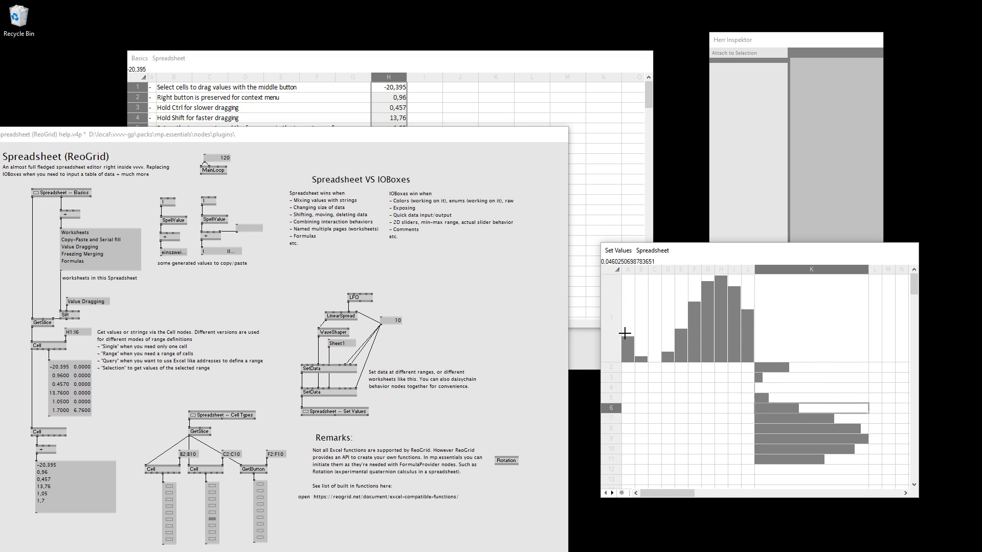
pyautogui.click(731, 332)
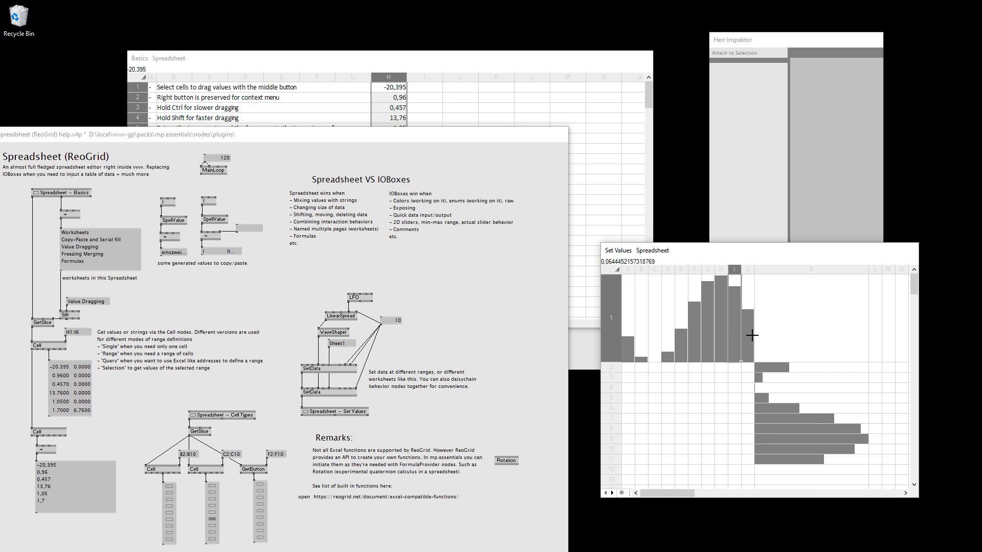
pyautogui.click(668, 418)
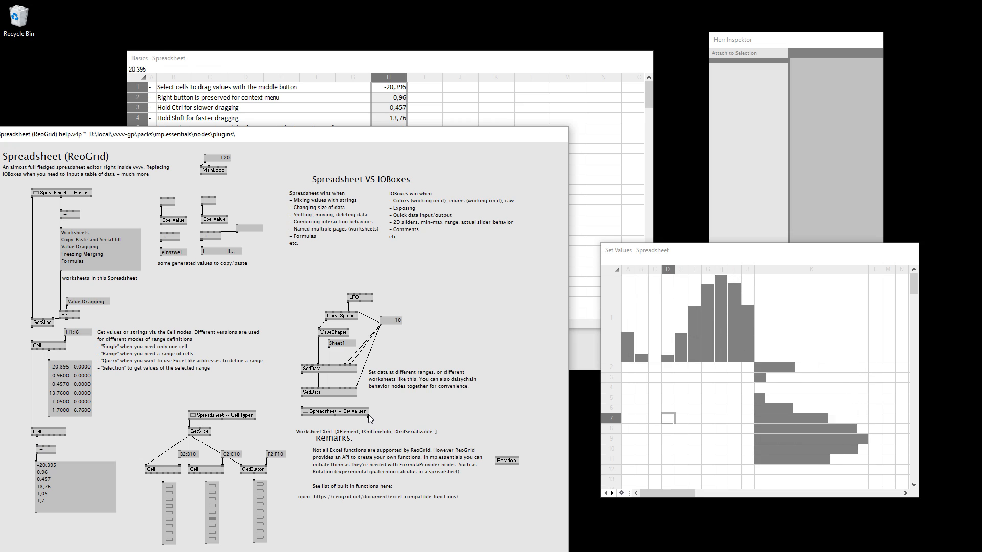
pyautogui.click(342, 412)
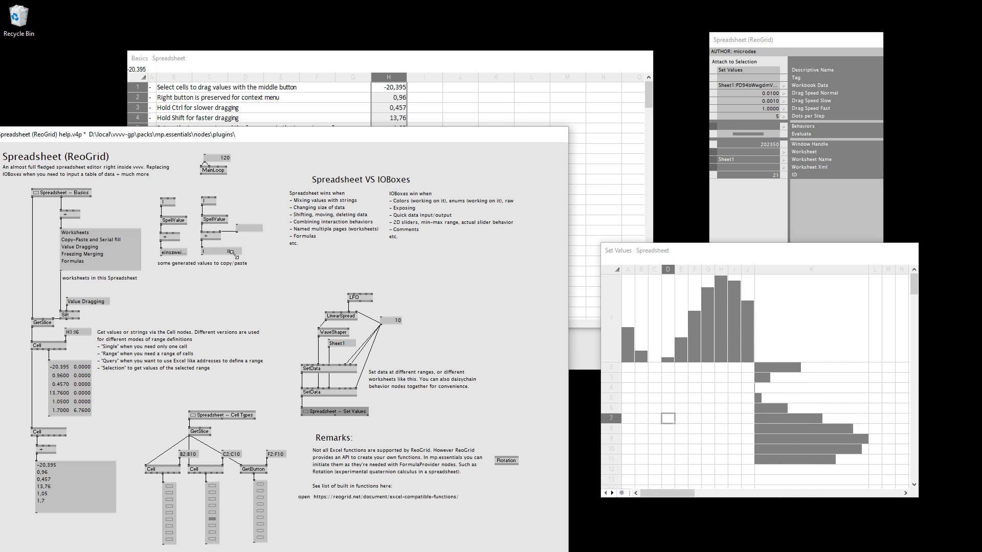
# Copy the generated Roman numeral string from the IOBox of the second SpellValue chain.
pyautogui.click(220, 292)
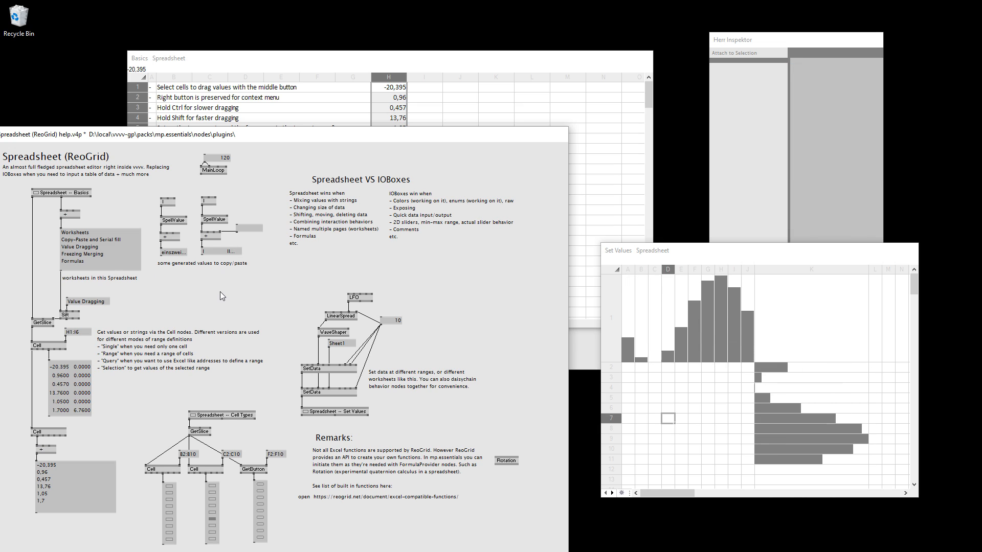
pyautogui.click(228, 252)
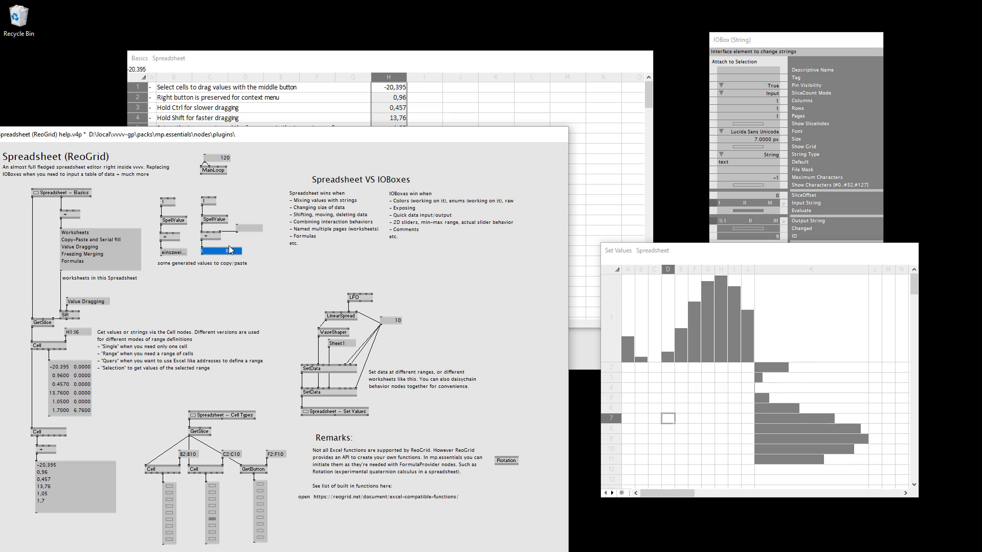
pyautogui.click(221, 285)
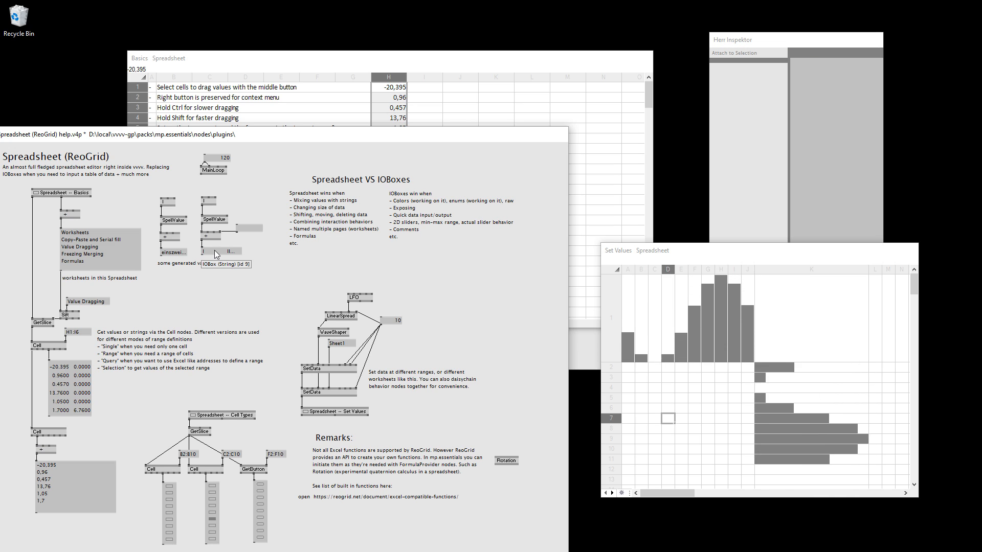
pyautogui.click(216, 252)
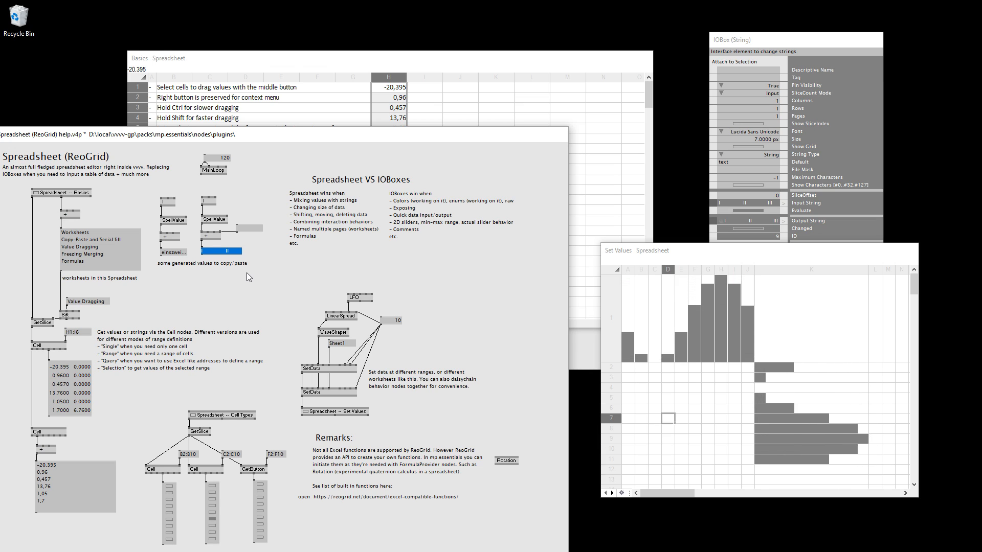
pyautogui.click(458, 65)
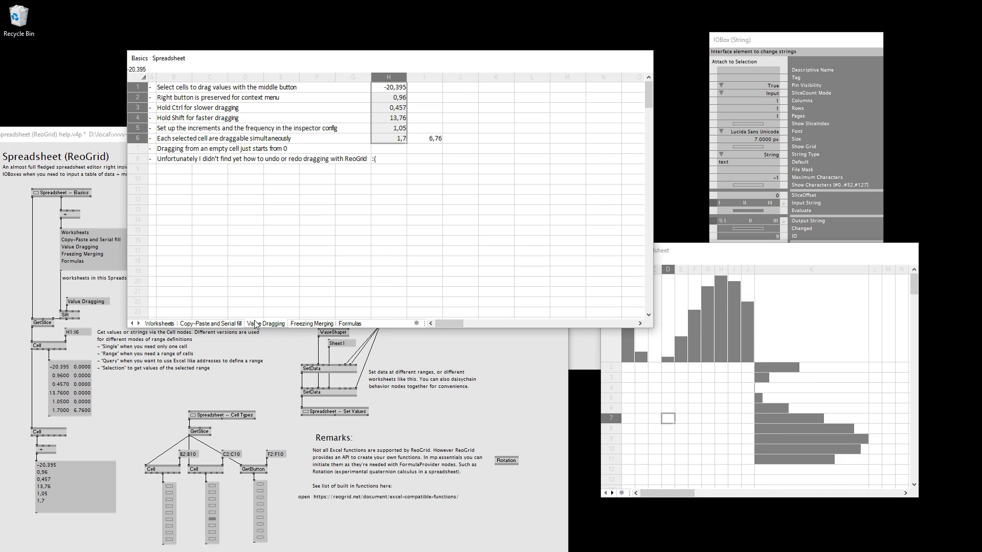
pyautogui.click(275, 333)
pyautogui.click(210, 251)
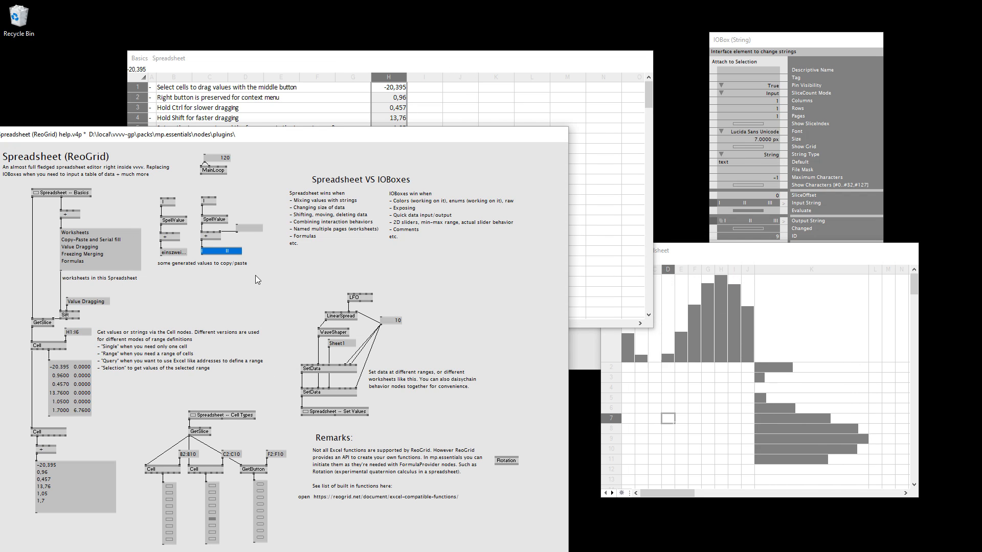
pyautogui.click(286, 292)
# Add a new worksheet to the Basics spreadsheet and paste the Roman numerals I to XXX across row 6 from A6.
pyautogui.click(409, 57)
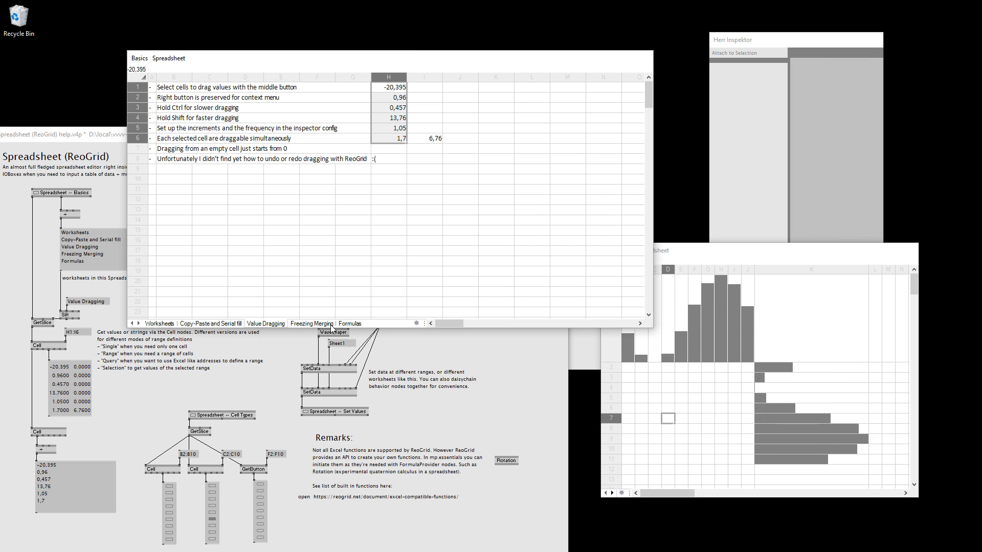
pyautogui.click(415, 324)
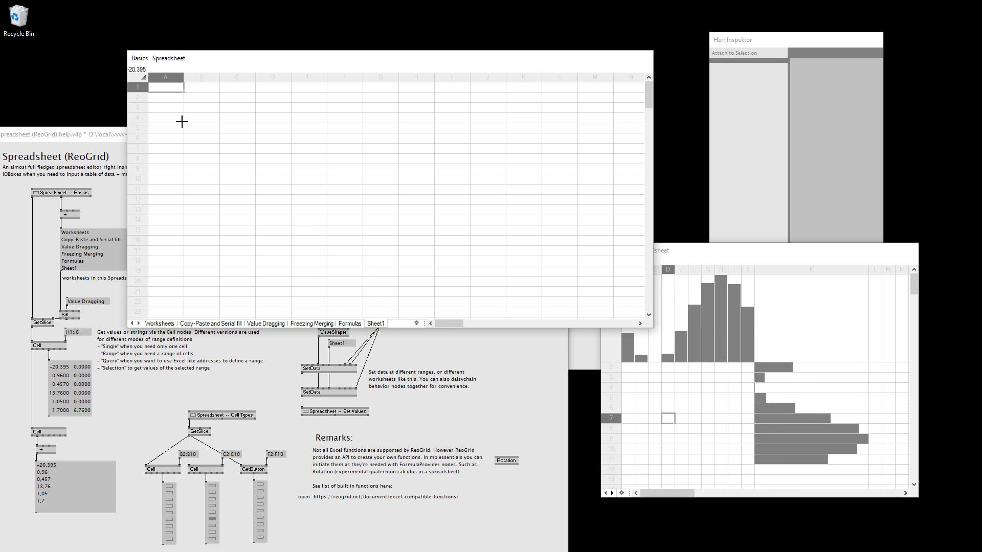
pyautogui.click(164, 135)
pyautogui.write('I\tII\tIII\tIV\tV\tVI\tVII\tVIII\tIX\tX\tXI\tXII\tXIII\tXIV\tXV\tXVI\tXVII\tXVIII\tXIX\tXX\tXXI\tXXII\tXXIII\tXXIV\tXXV\tXXVI\tXXVII\tXXVIII\tXXIX\tXXX')
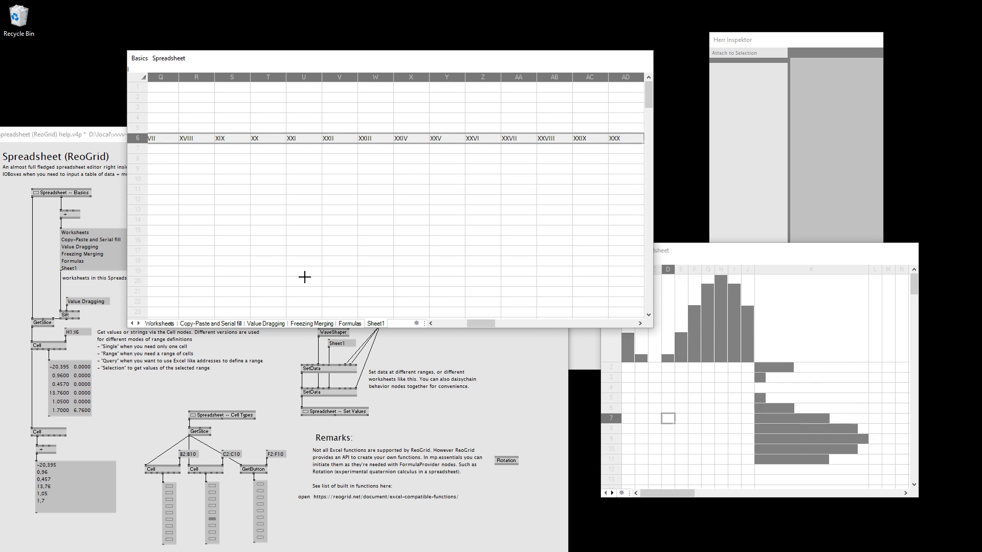
pyautogui.moveTo(481, 323)
pyautogui.mouseDown()
pyautogui.moveTo(402, 327)
pyautogui.moveTo(544, 329)
pyautogui.moveTo(442, 320)
pyautogui.moveTo(490, 321)
pyautogui.mouseUp()
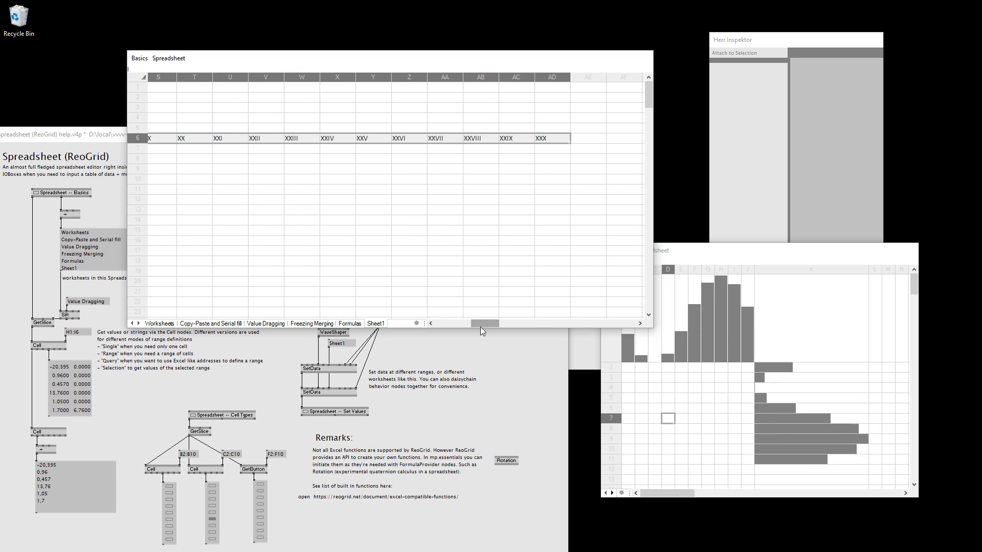
pyautogui.moveTo(480, 327); pyautogui.dragTo(418, 326)
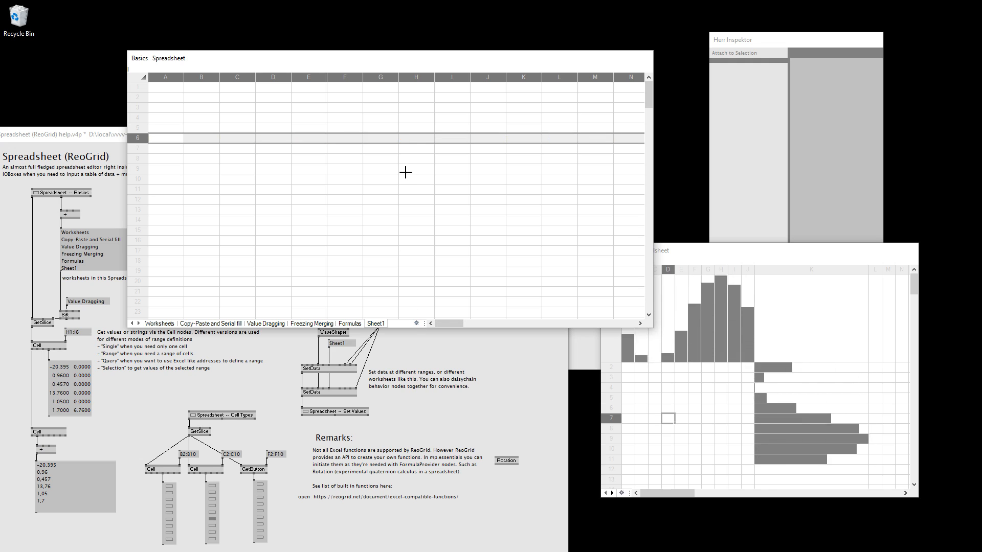
# Return to the help patch and look at the LFO and SetData node group.
pyautogui.click(475, 404)
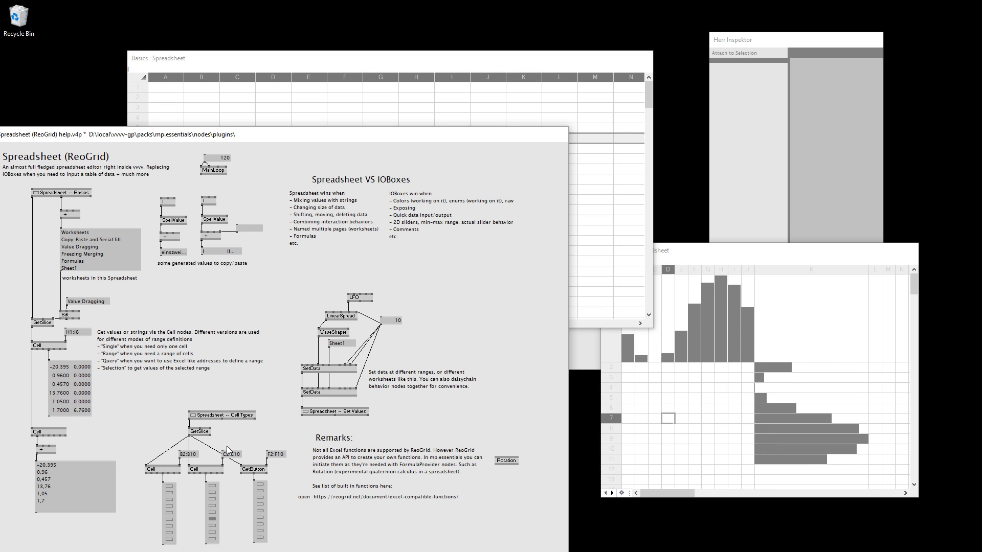
pyautogui.moveTo(295, 284); pyautogui.dragTo(448, 368)
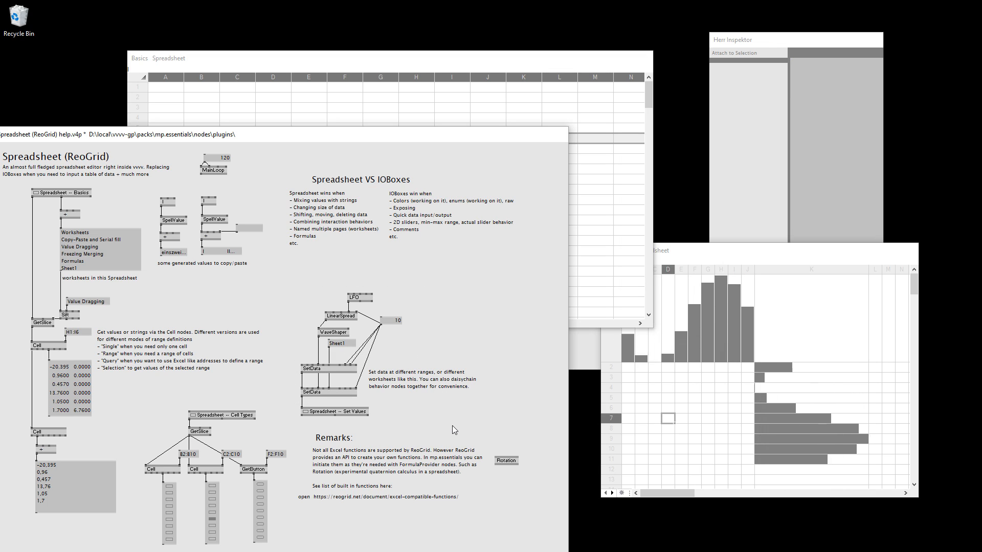